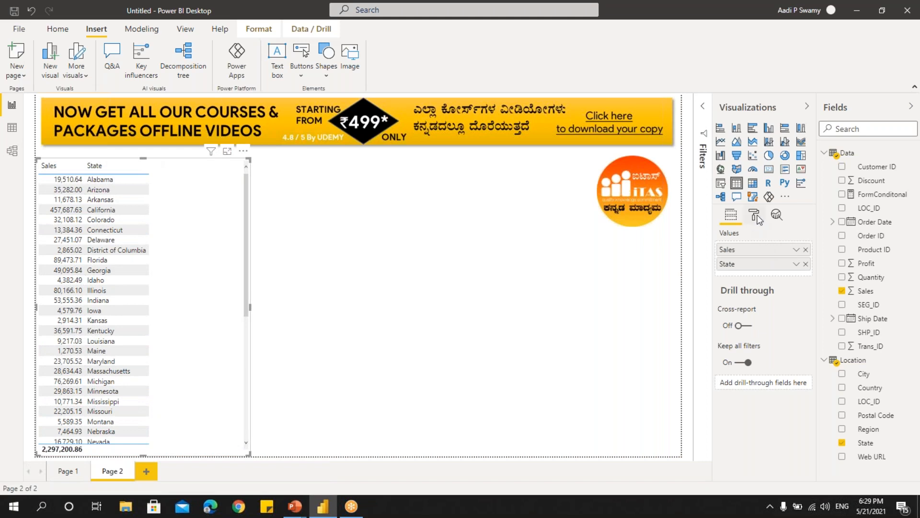
- Set the text size of the values in the State and Sales table to 20 pt
click(756, 217)
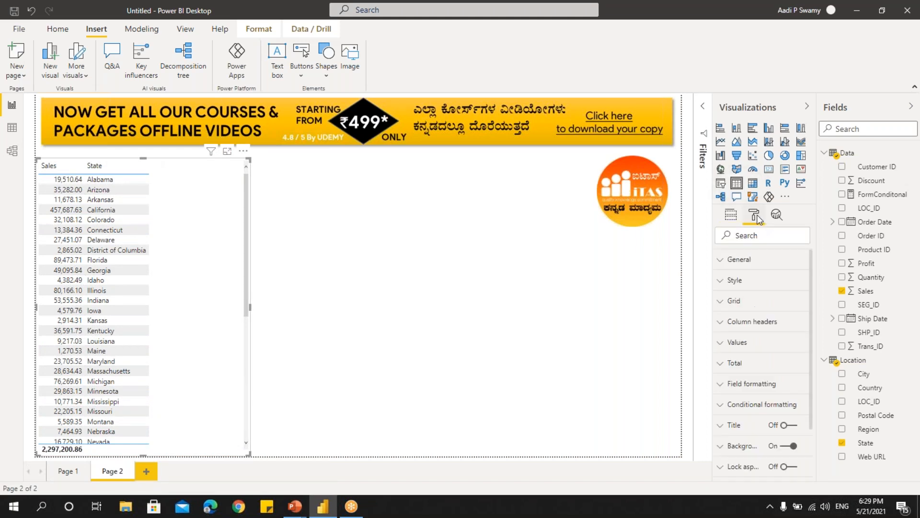
click(756, 342)
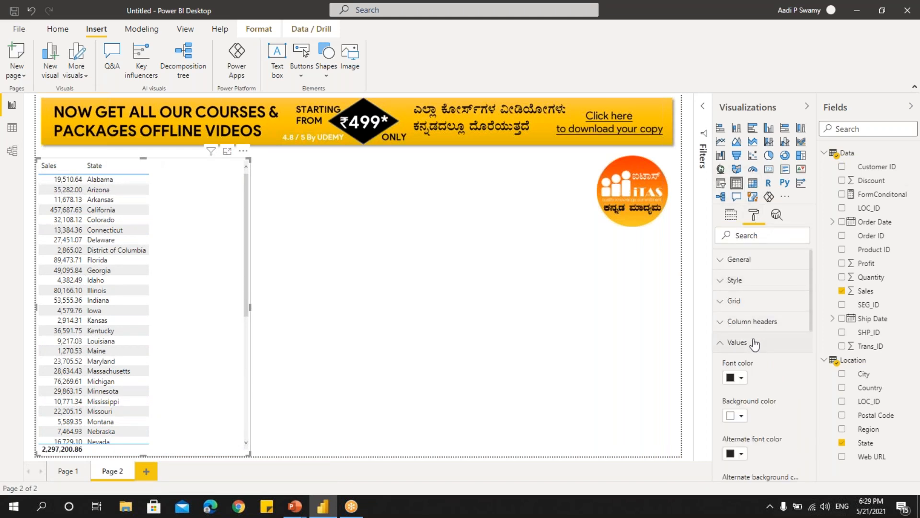
scroll(738, 345, down, 5)
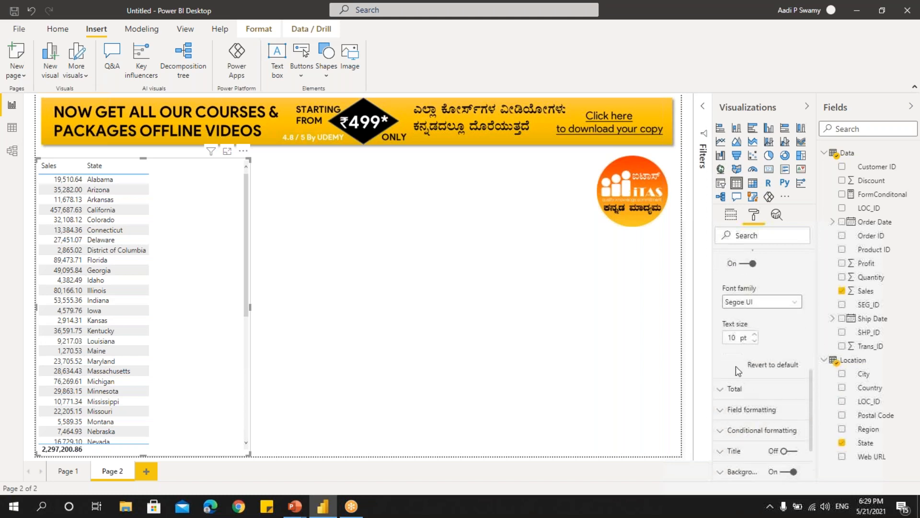
double_click(733, 339)
text(20)
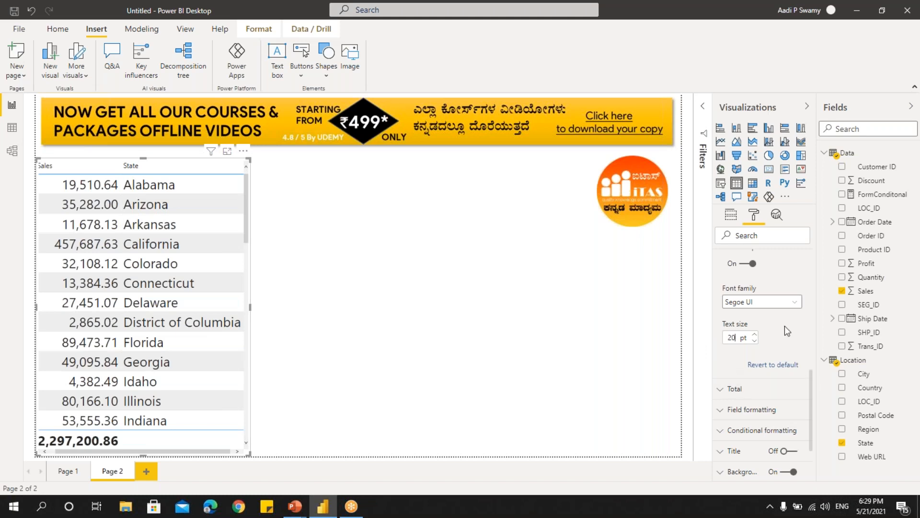
- Set the text size of the table's column headers to 20 pt
scroll(788, 330, up, 3)
scroll(770, 321, up, 2)
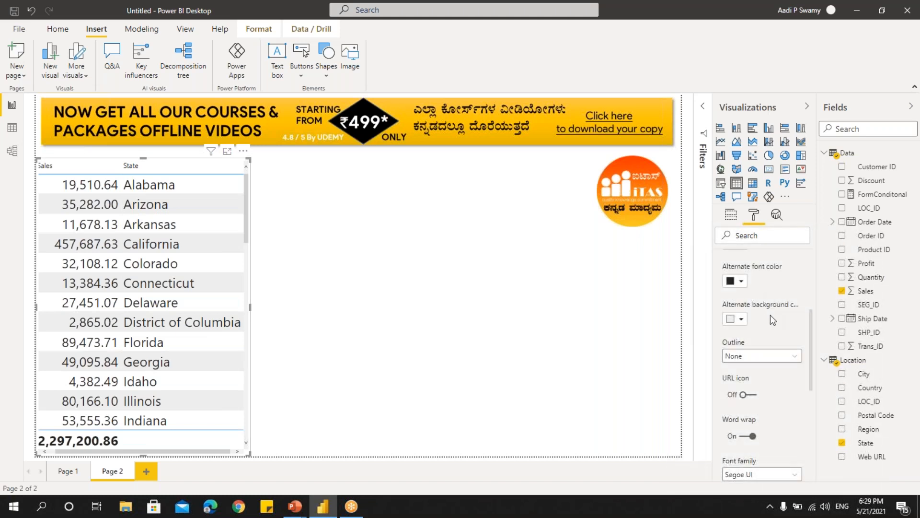
scroll(768, 309, up, 3)
click(754, 289)
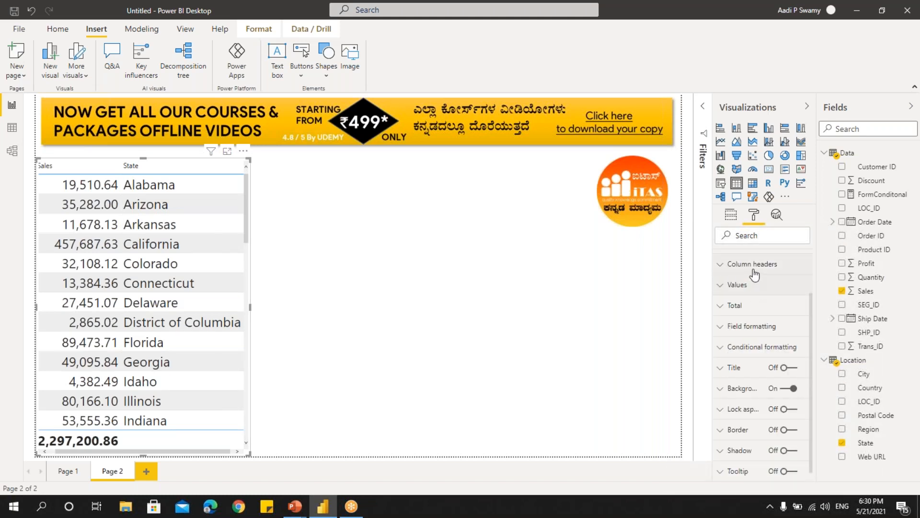
click(752, 264)
scroll(746, 335, down, 3)
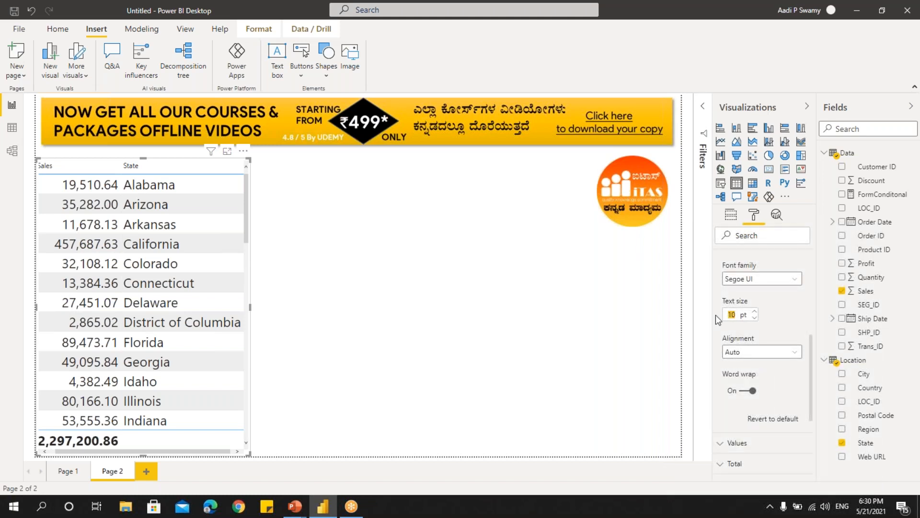
text(20)
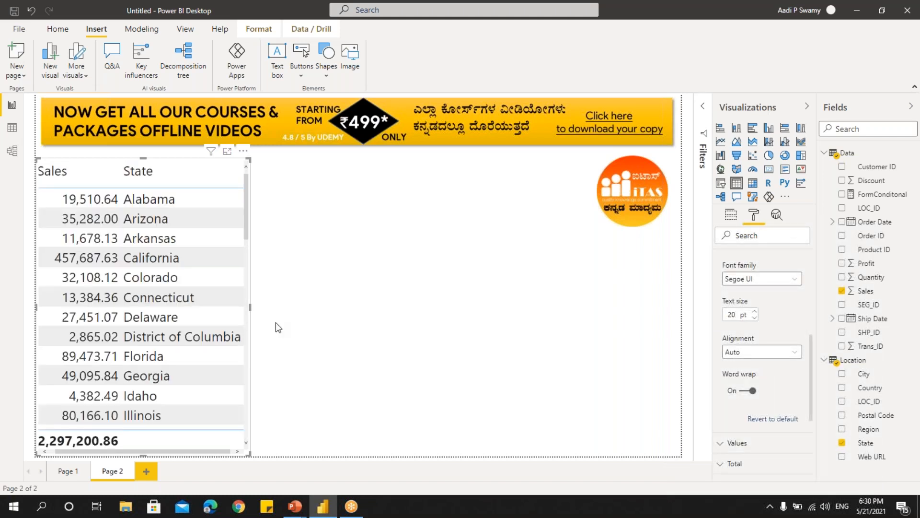
- Widen the table slightly and reorder its columns so State comes before Sales
drag(250, 309, 276, 318)
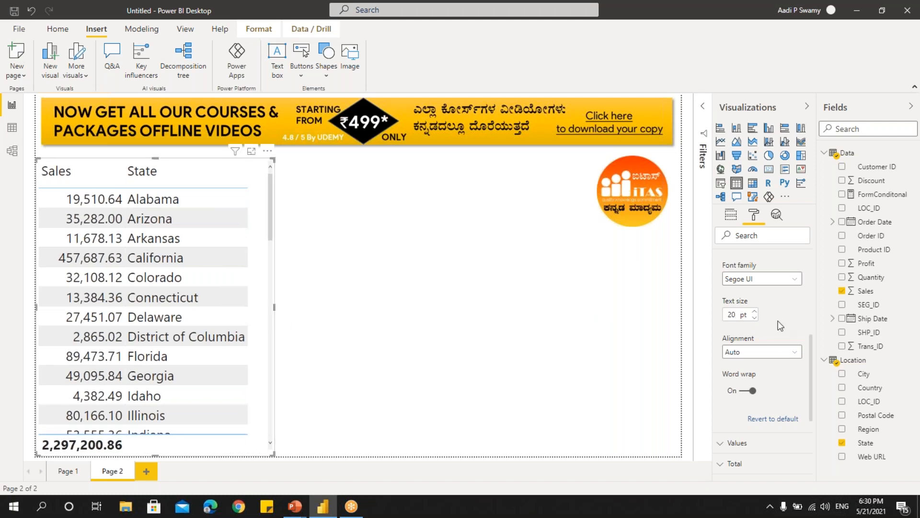
click(732, 220)
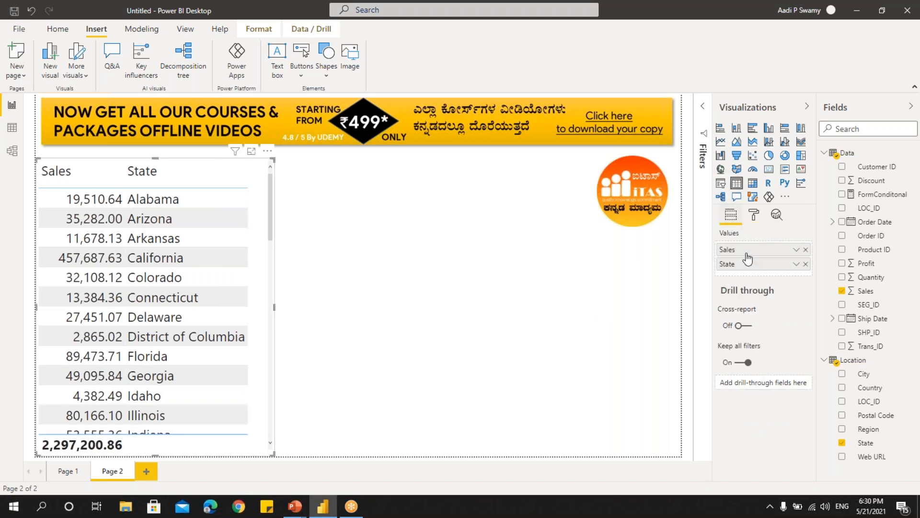
drag(741, 273, 741, 250)
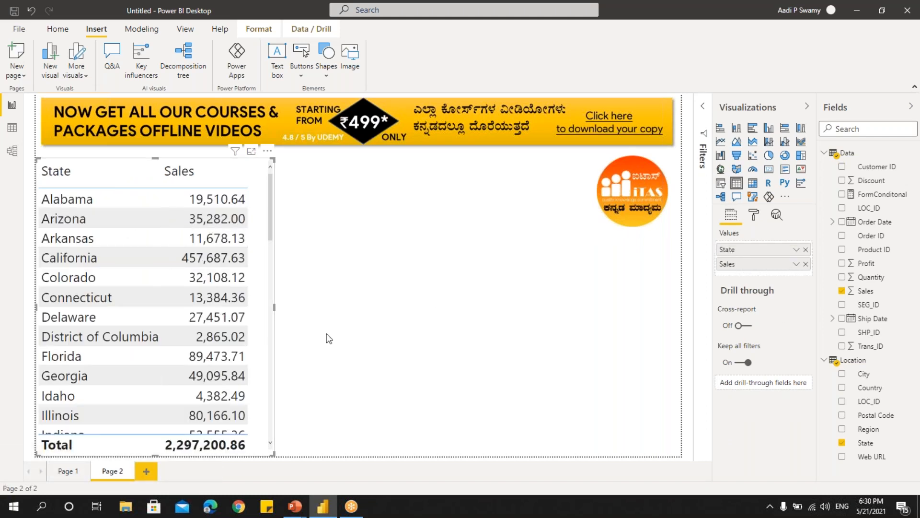
- Add a Map visual beside the table, sized to fit below the logo, with State as location and Sales as bubble size
click(307, 305)
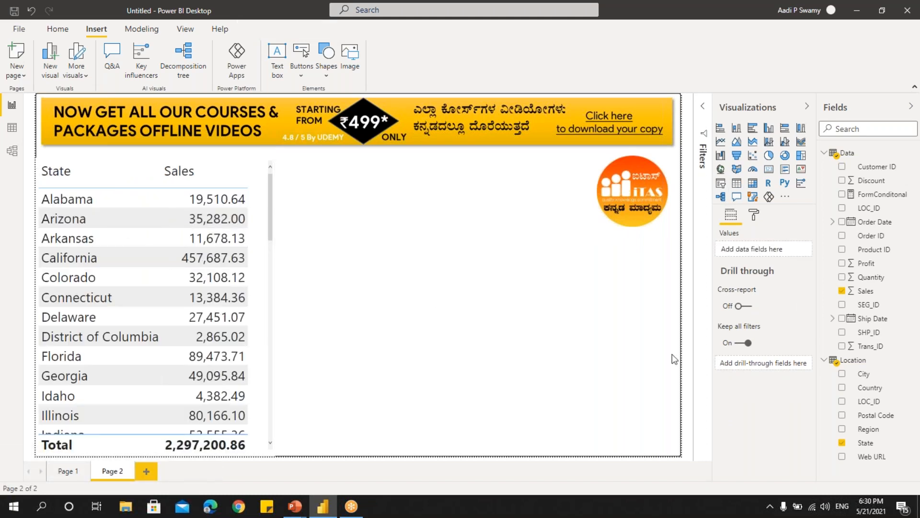
click(721, 170)
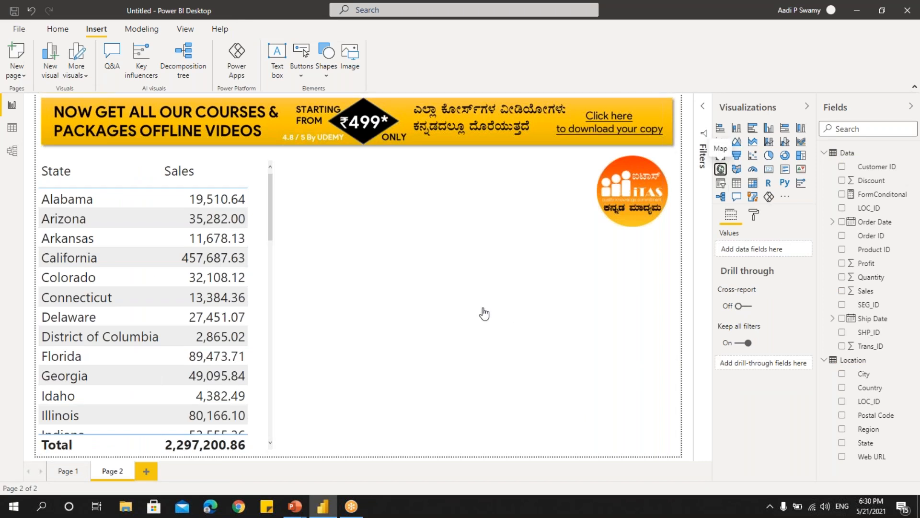
drag(482, 232, 480, 242)
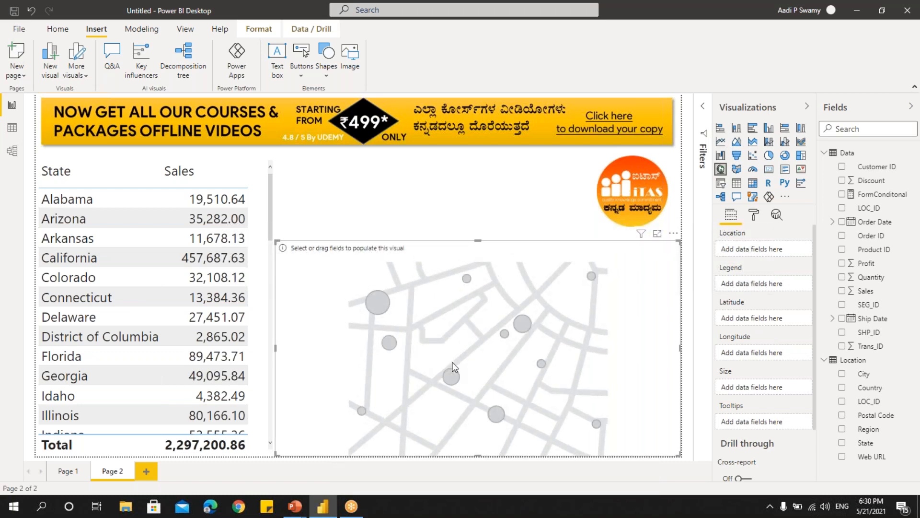
click(842, 443)
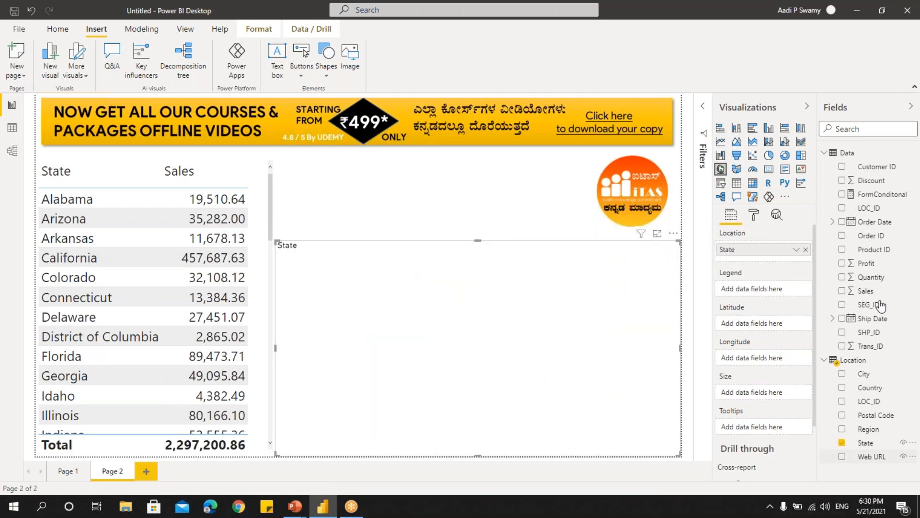
click(842, 291)
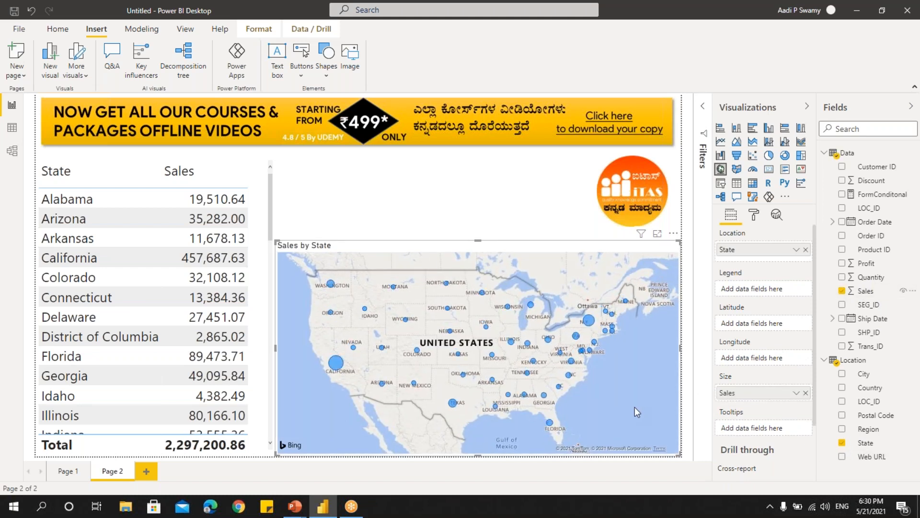
- Add a Card visual showing Sales and fit it into the space above the map, between the table and the logo
click(281, 172)
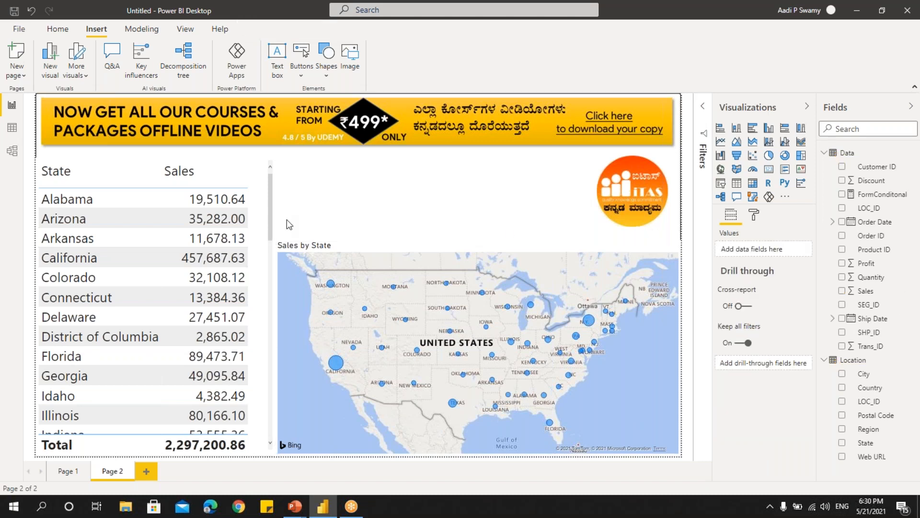
click(769, 171)
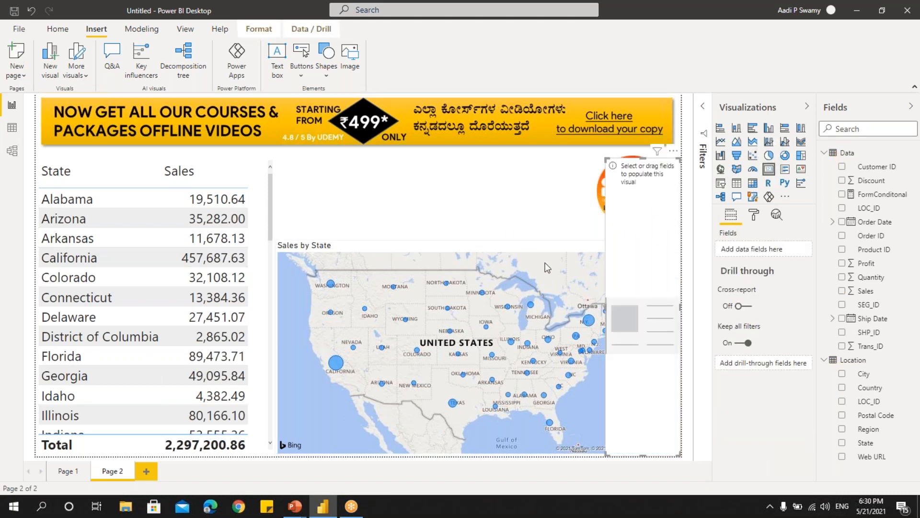
drag(635, 239, 476, 238)
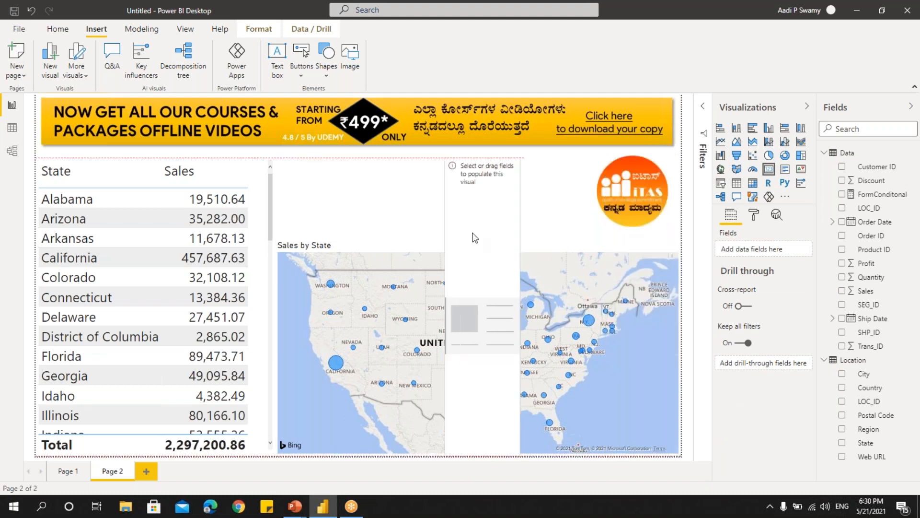
click(842, 291)
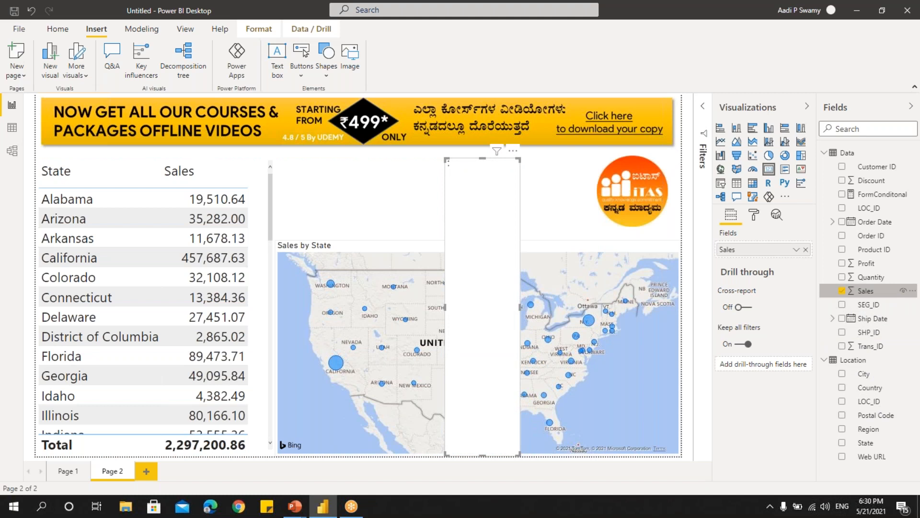
drag(519, 454, 583, 233)
drag(568, 172, 522, 202)
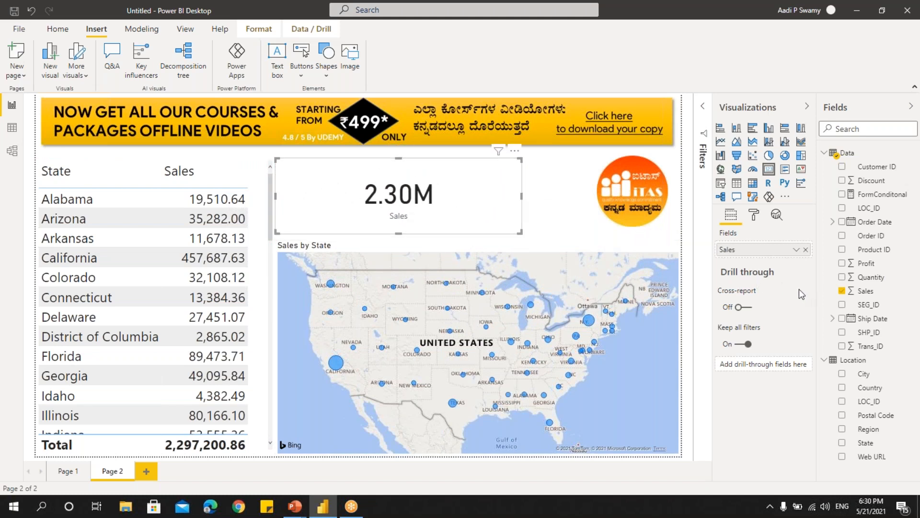
- Format the card's data label with a text size of 60 pt and the Arial Black font
click(756, 217)
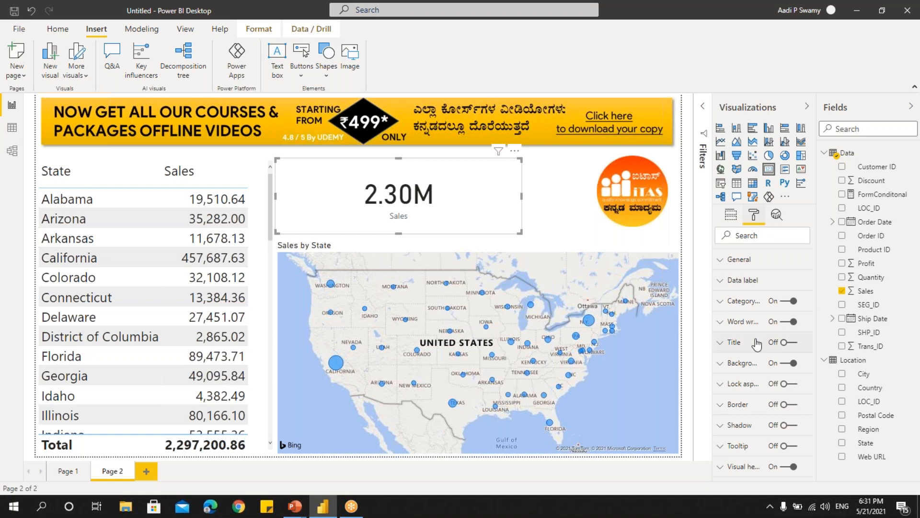
click(745, 284)
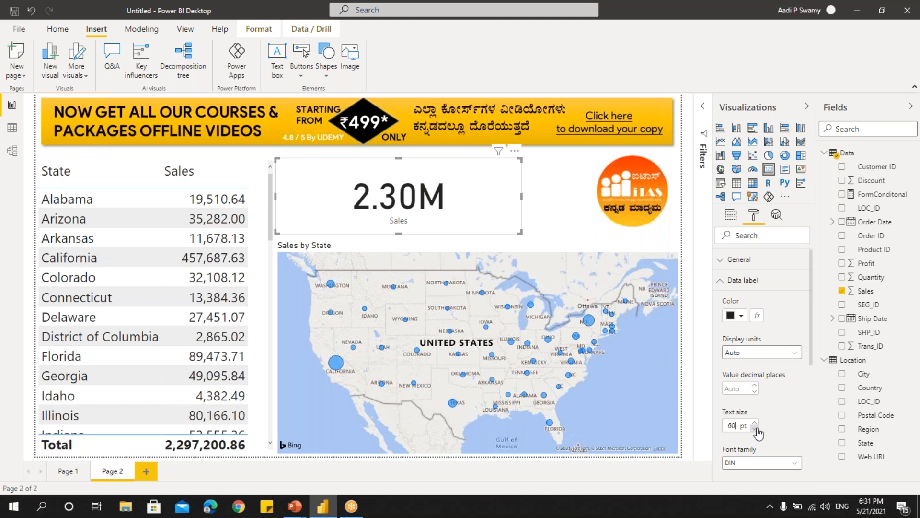
scroll(757, 427, down, 2)
click(755, 348)
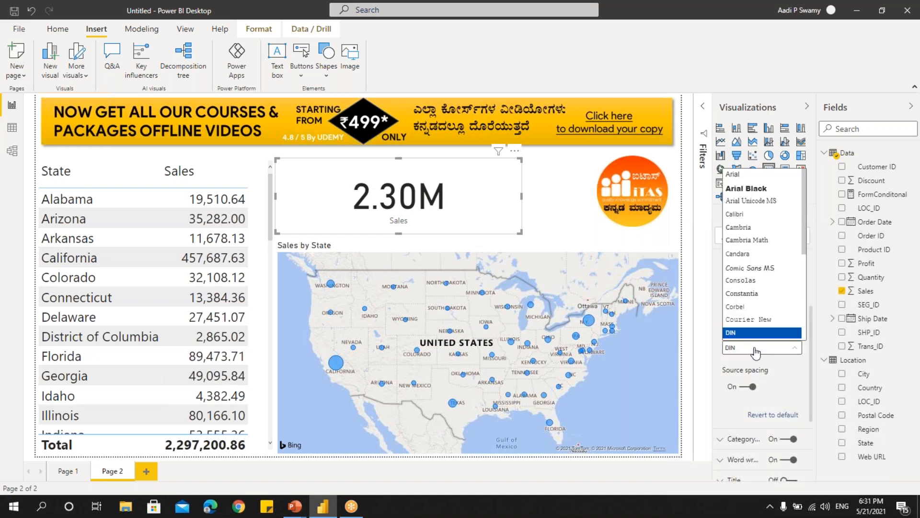
click(756, 188)
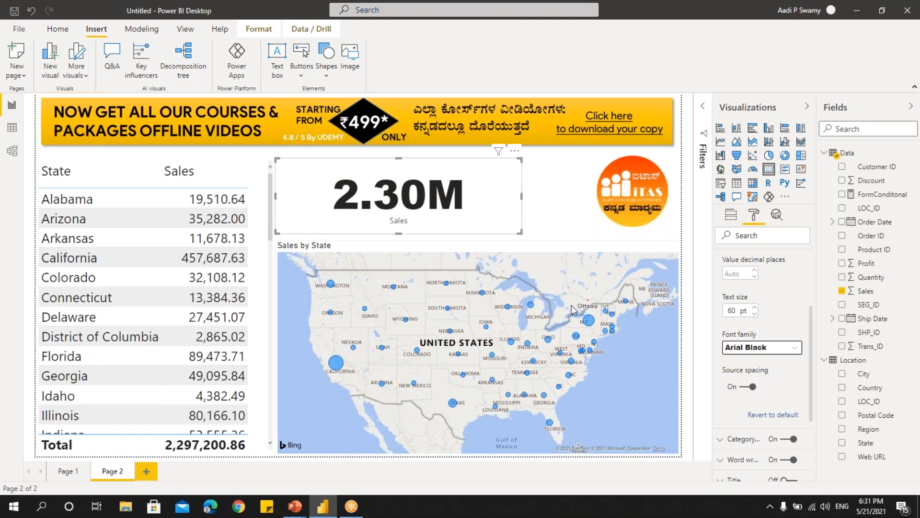
- Turn off the category label on the Sales card
scroll(776, 338, up, 3)
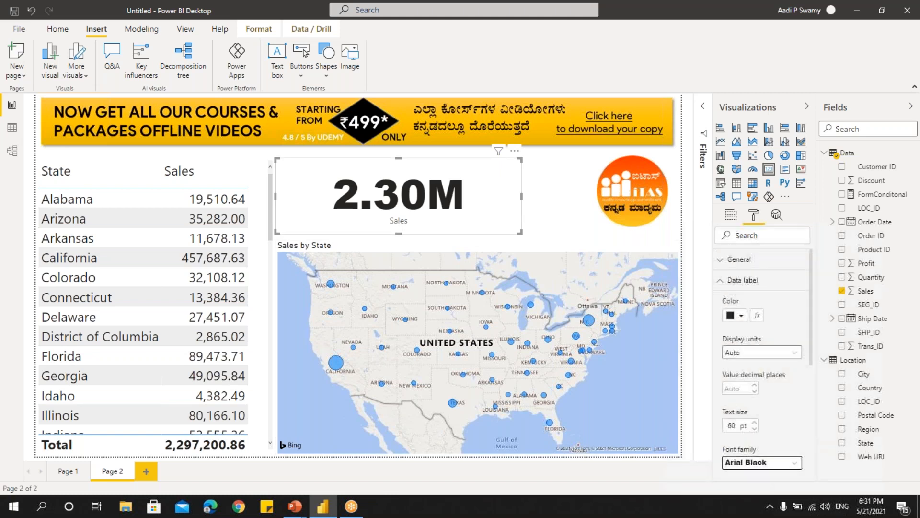
click(753, 282)
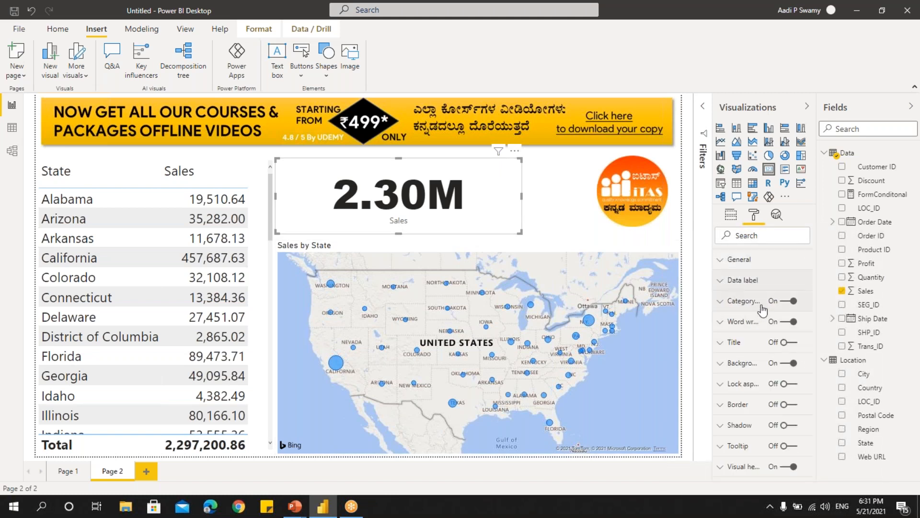
click(784, 302)
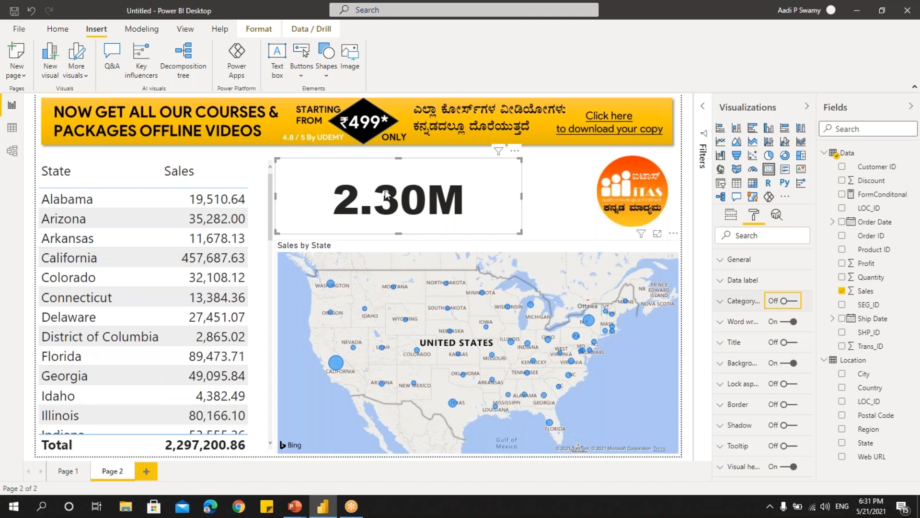
- Turn on the card's title and set its text to TOTAL SALES
click(736, 349)
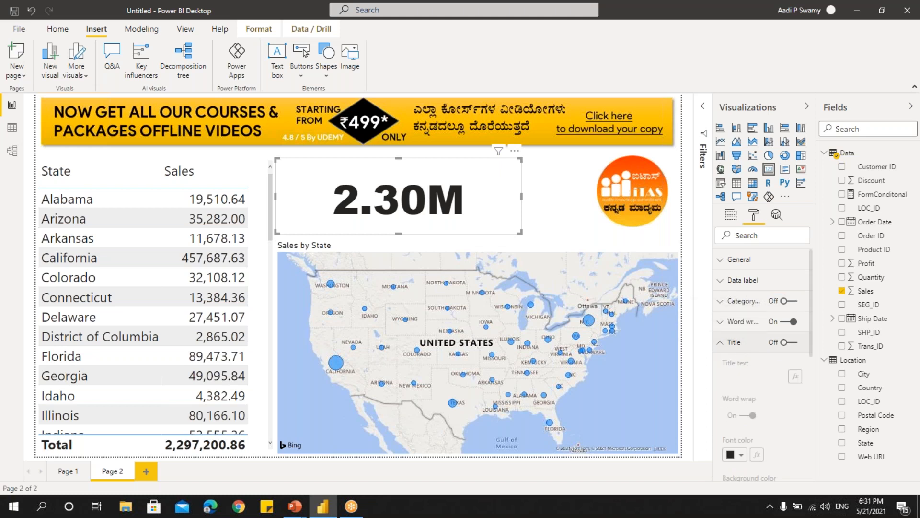
click(794, 343)
click(755, 376)
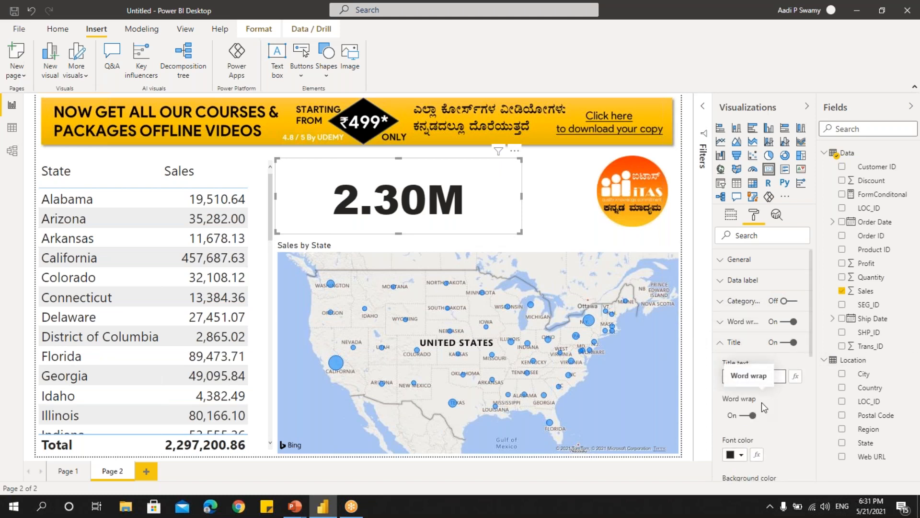
text(TOTAL SALES)
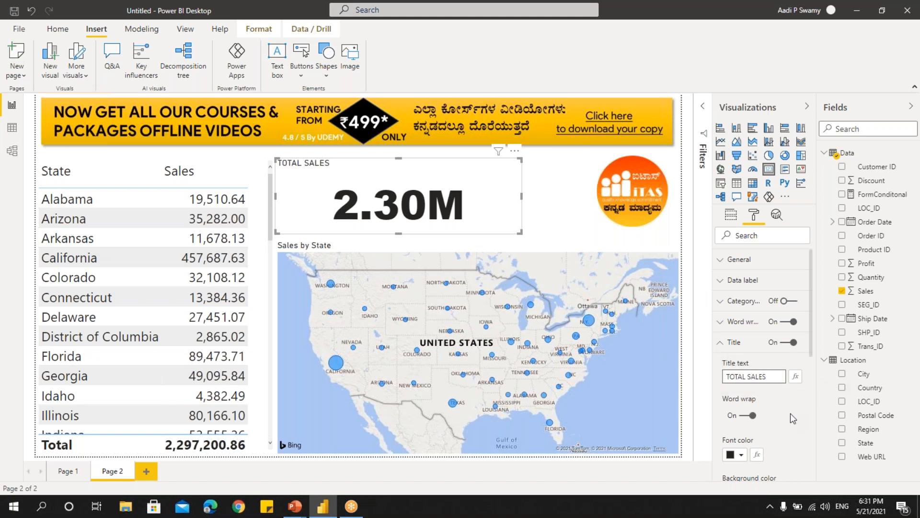
- Center the card's title and set its text size to 20 pt
scroll(790, 414, down, 1)
scroll(776, 403, down, 2)
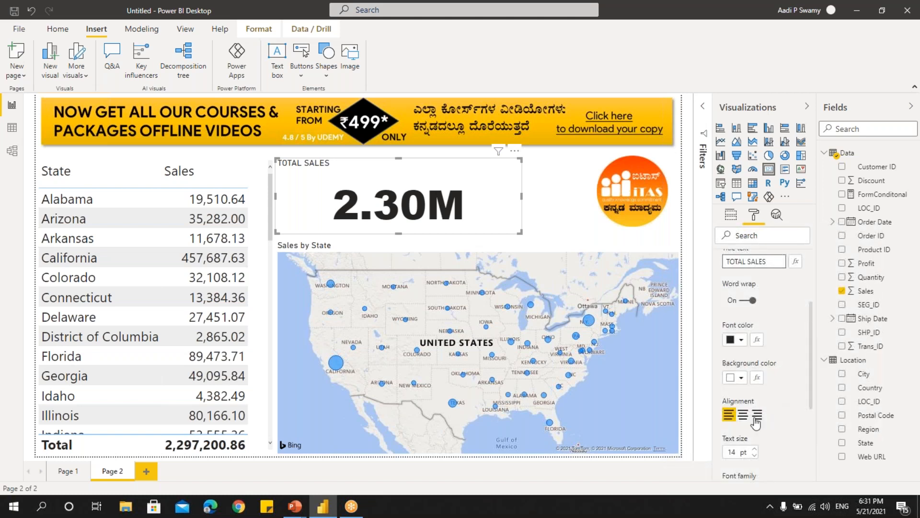
scroll(743, 365, down, 1)
click(743, 357)
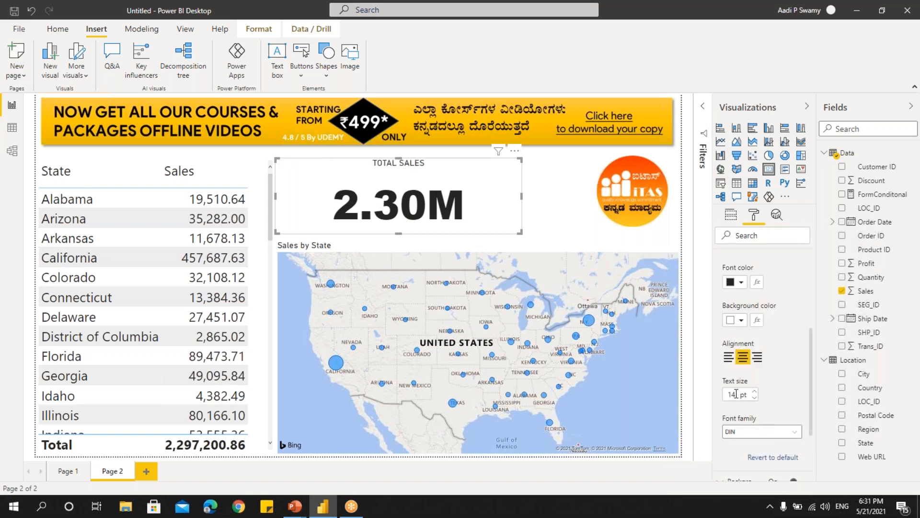
text(20)
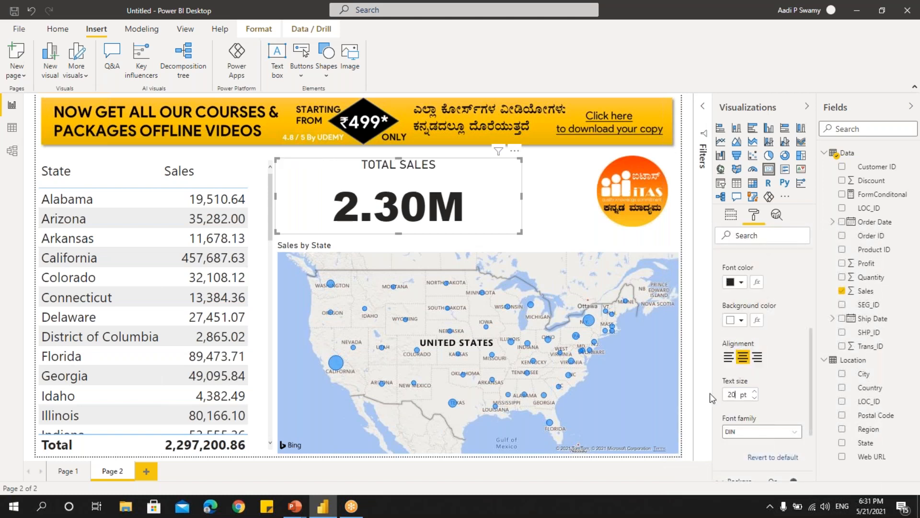
- Set the font family of the card's title to Arial Black
scroll(774, 446, down, 1)
scroll(775, 446, down, 2)
click(741, 374)
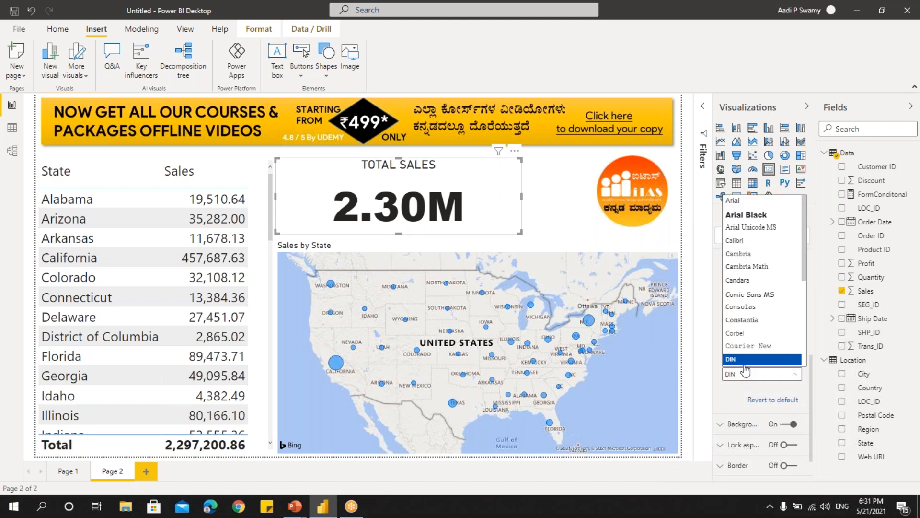
click(741, 207)
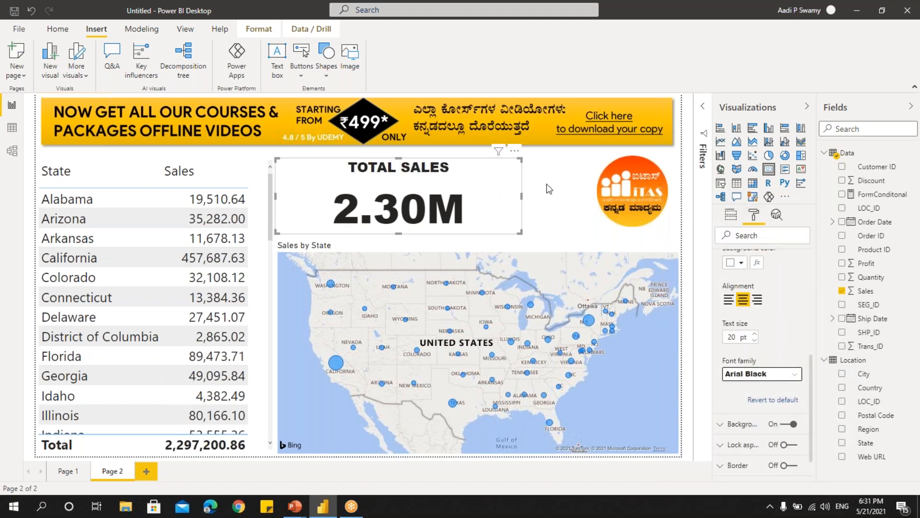
- Sort the State and Sales table by Sales
click(165, 154)
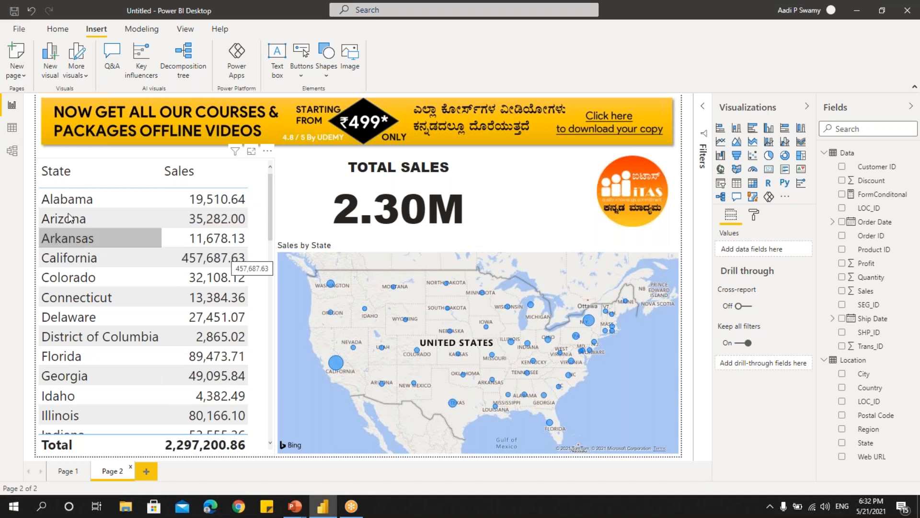
click(267, 152)
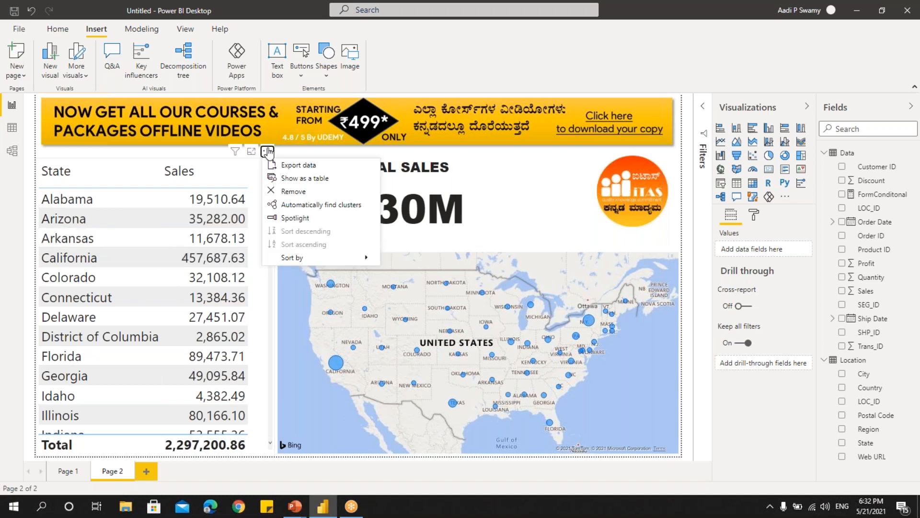
mouse_move(287, 258)
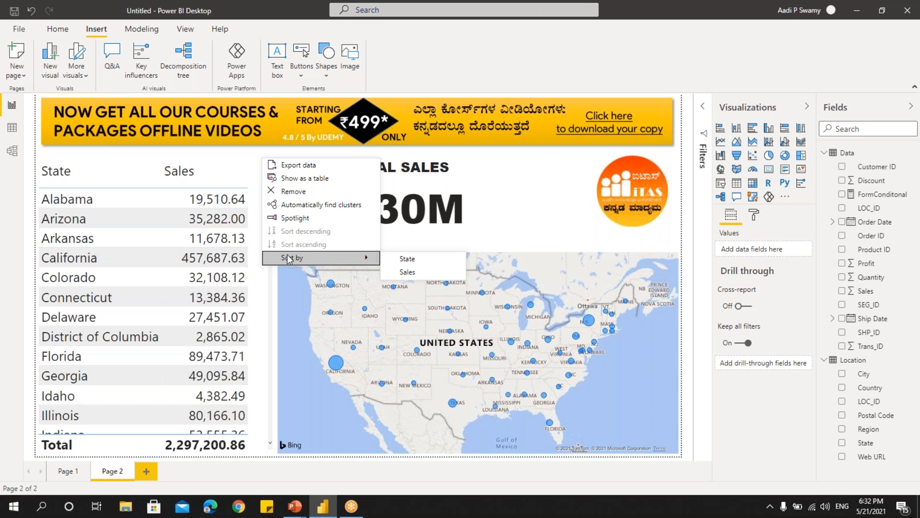
click(409, 271)
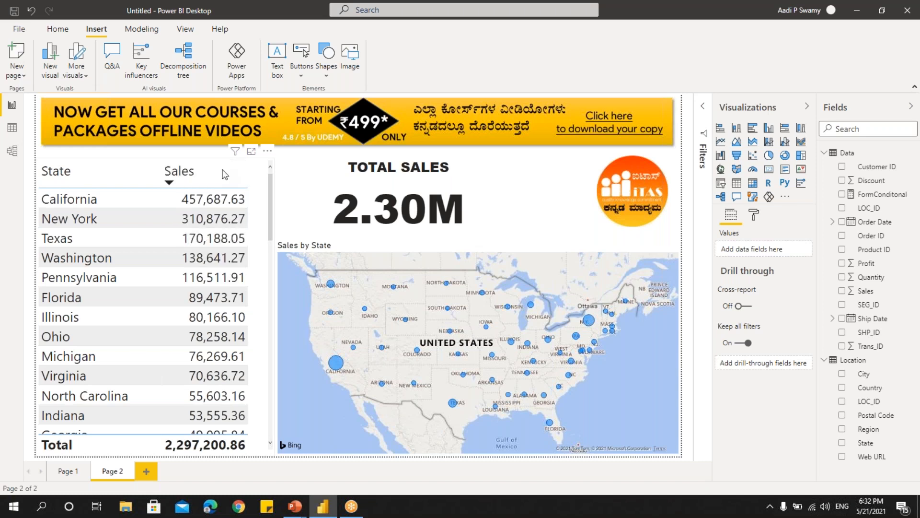
- Open background color conditional formatting for the table's Sales field and format it by Color scale
click(251, 180)
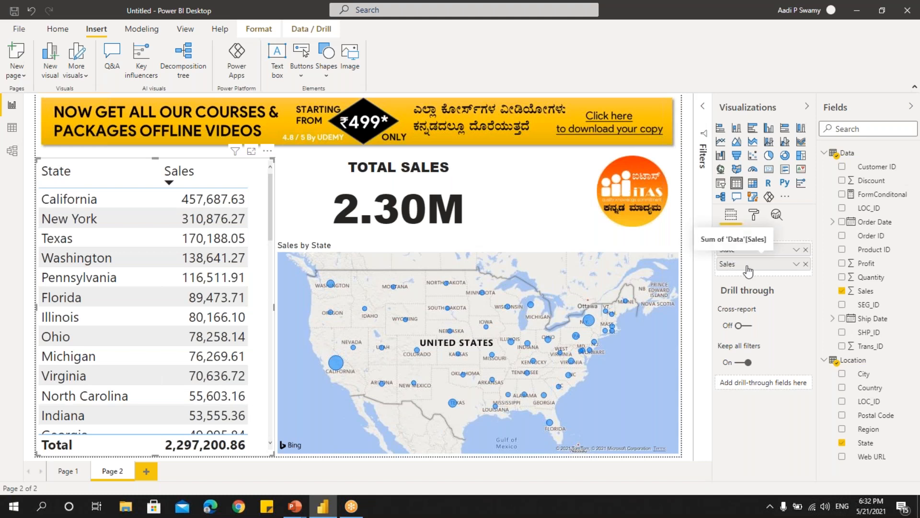
click(796, 264)
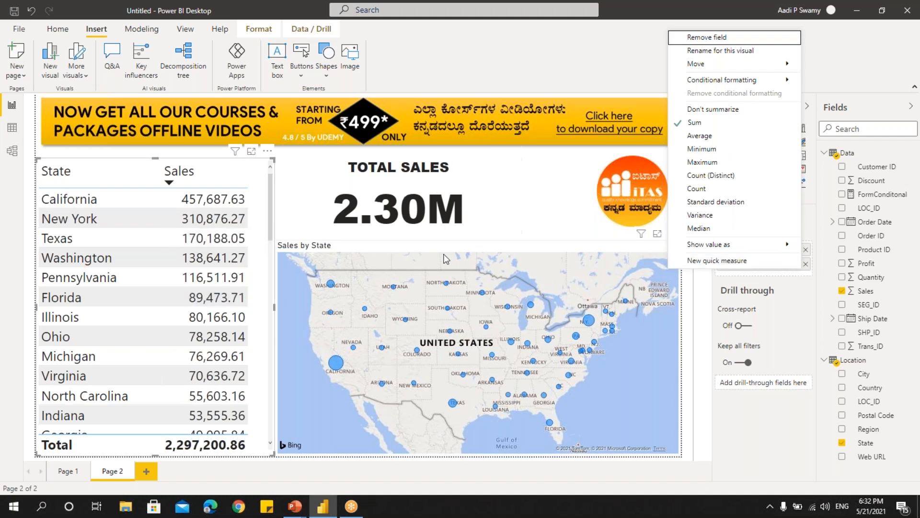
mouse_move(711, 82)
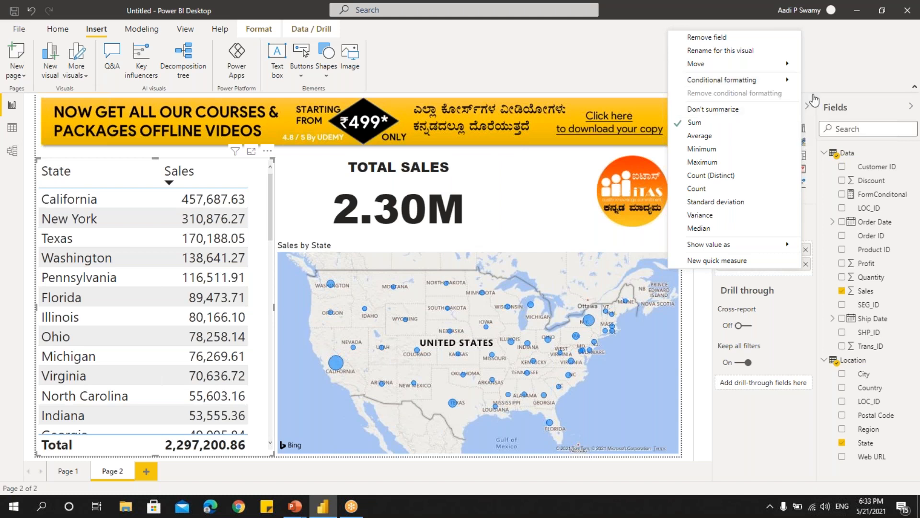
mouse_move(784, 79)
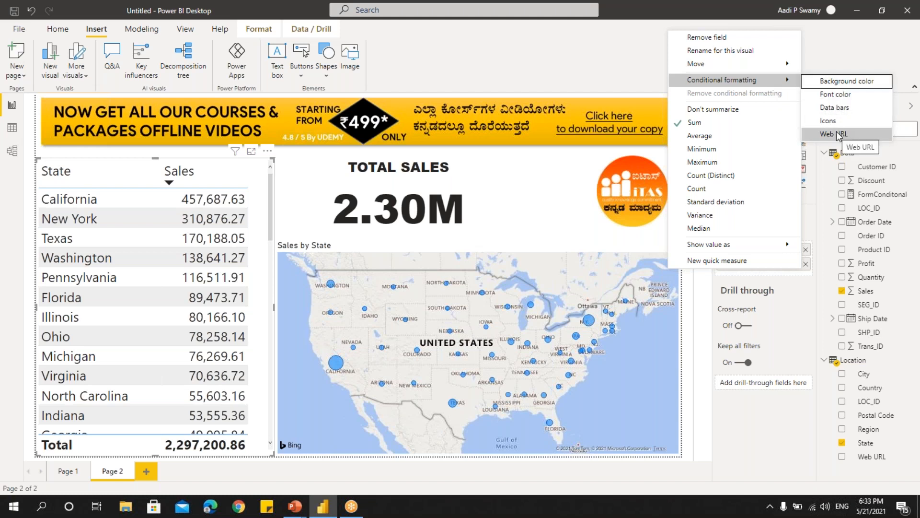
click(829, 83)
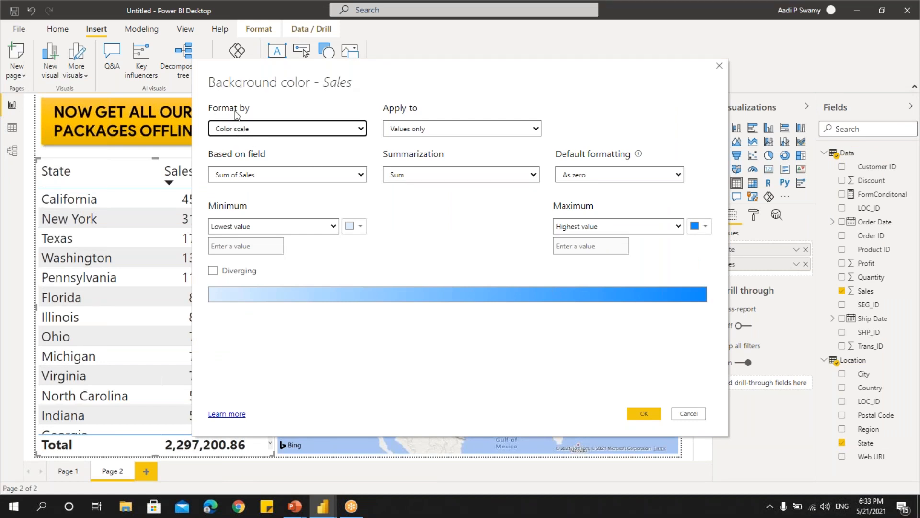
click(246, 129)
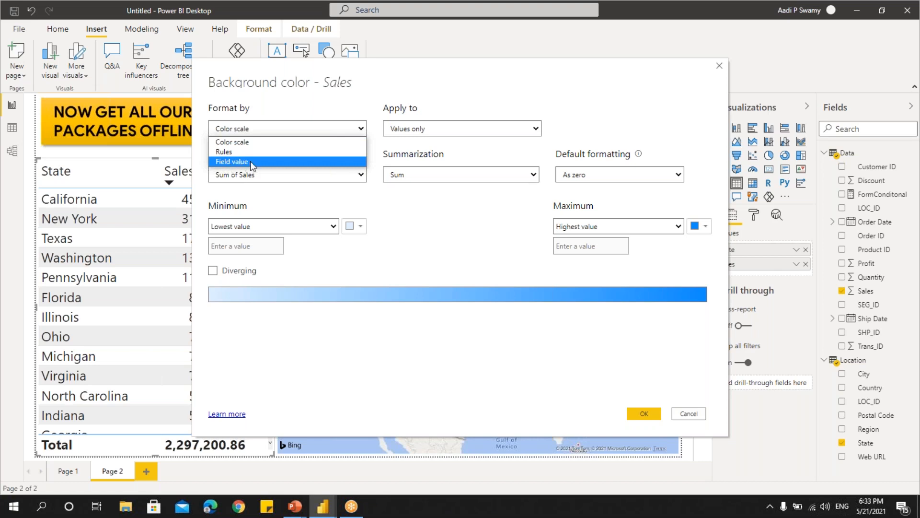
click(232, 143)
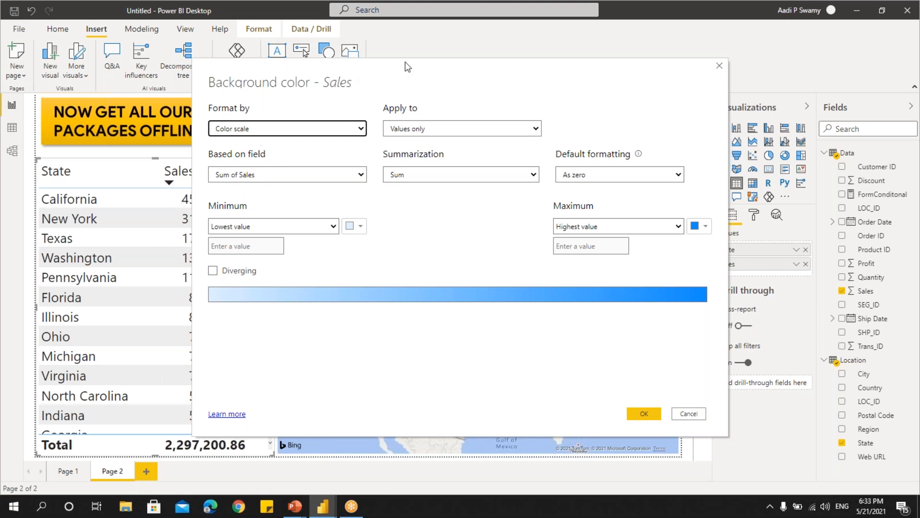
drag(415, 66, 502, 73)
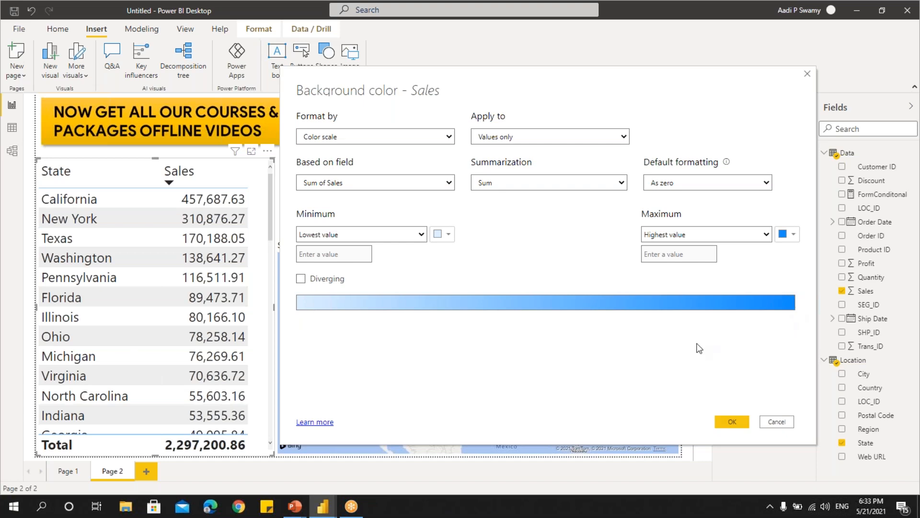
- Set the color scale to red for the lowest value and green for the highest value, and apply it to the Sales column
click(442, 239)
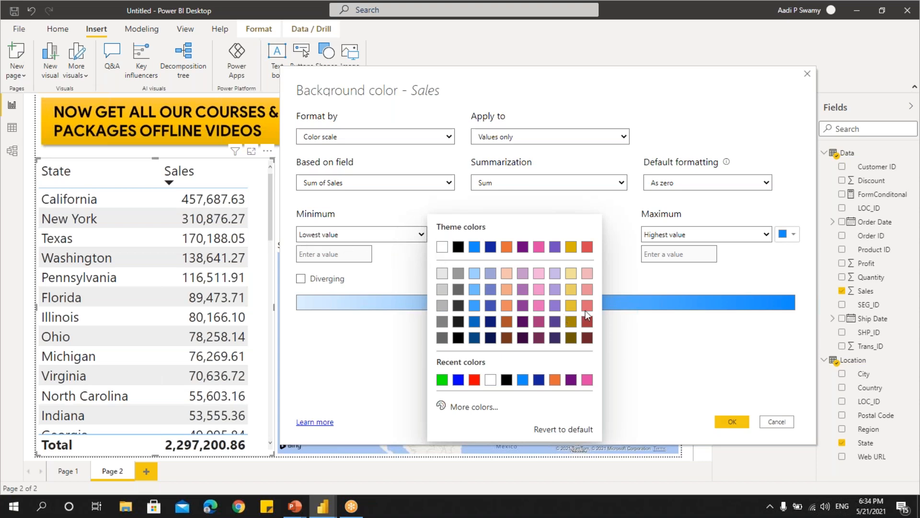
click(474, 380)
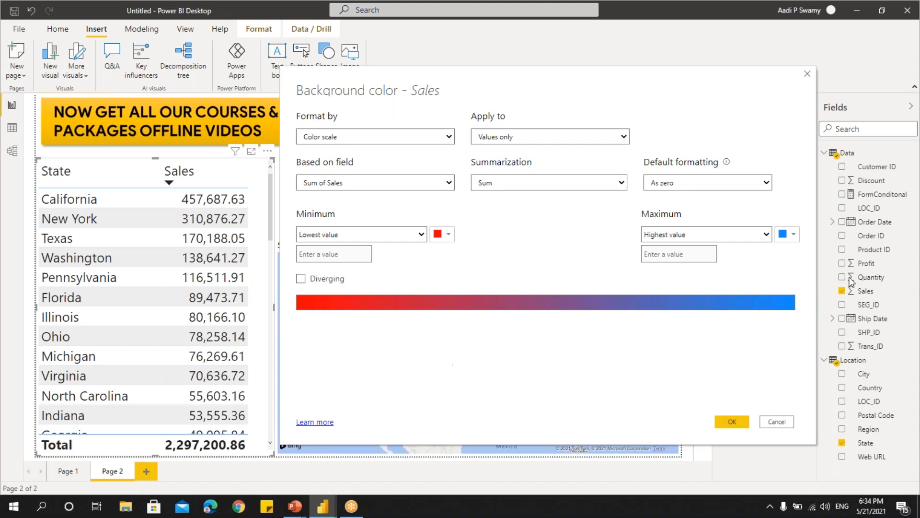
click(794, 235)
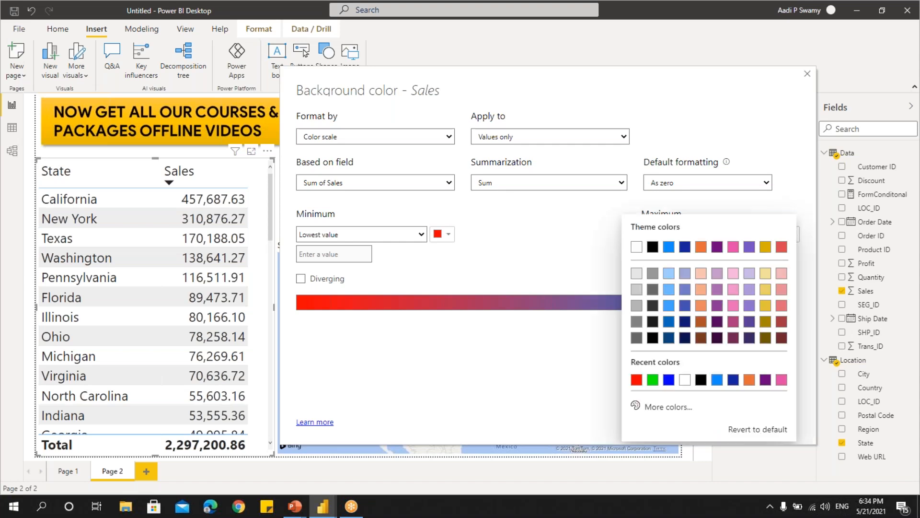
click(652, 379)
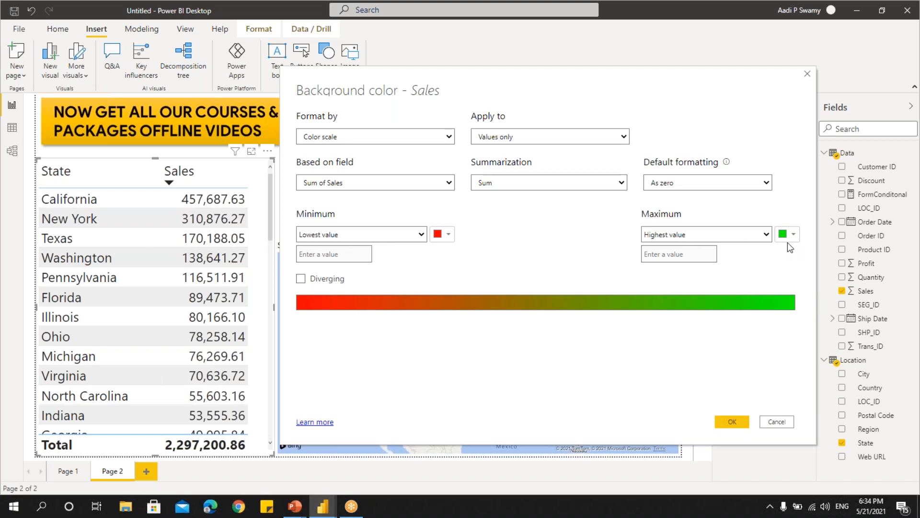
click(738, 419)
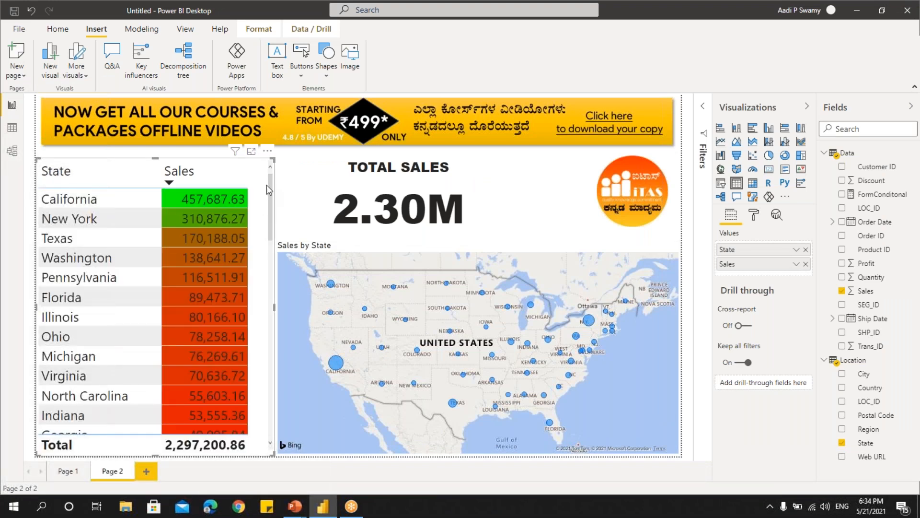
drag(270, 183, 279, 419)
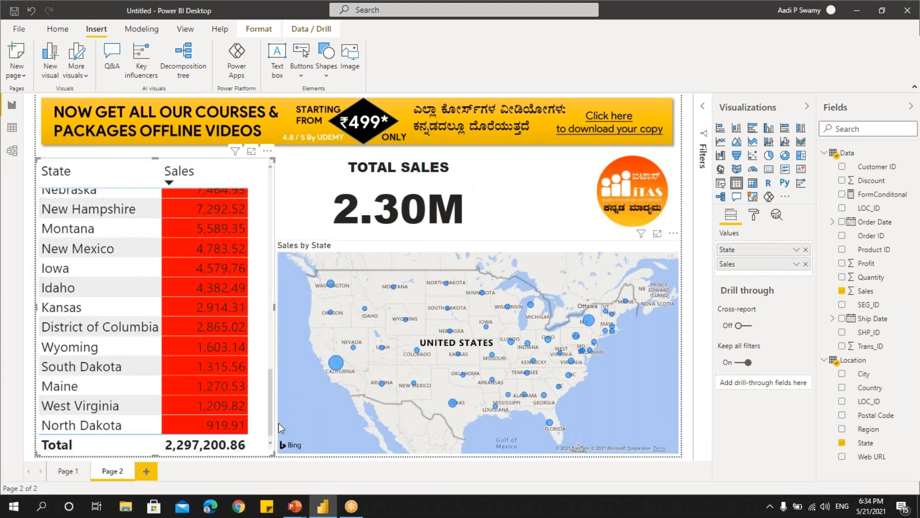
scroll(237, 249, up, 10)
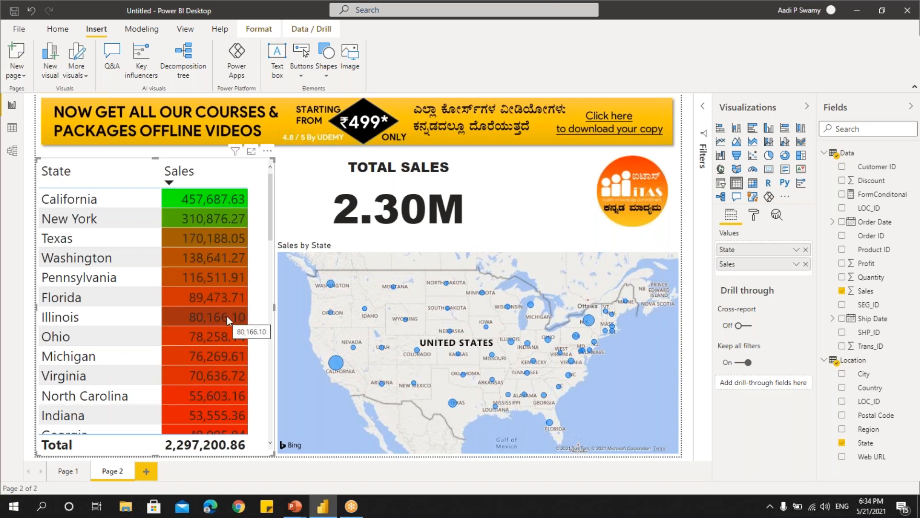
- Change the Sales background color scale's maximum to a custom value of 50000 and apply it
click(797, 264)
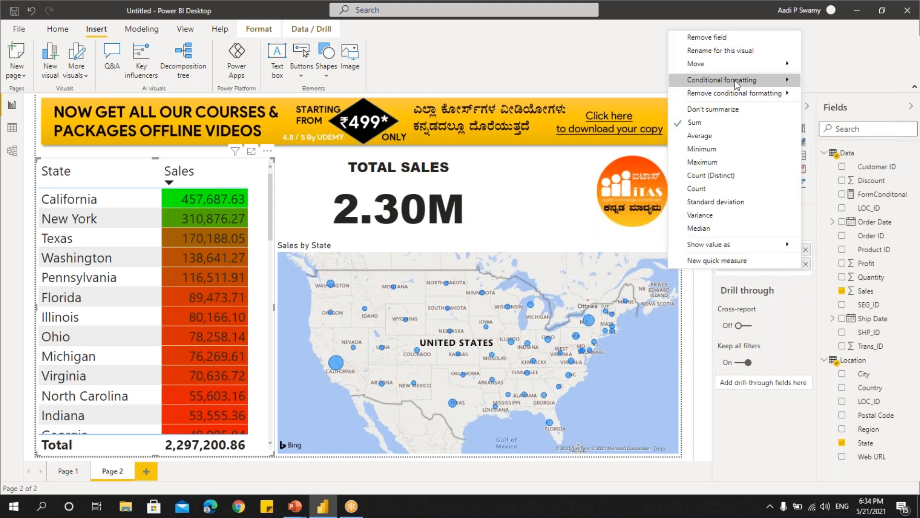
mouse_move(736, 80)
click(822, 82)
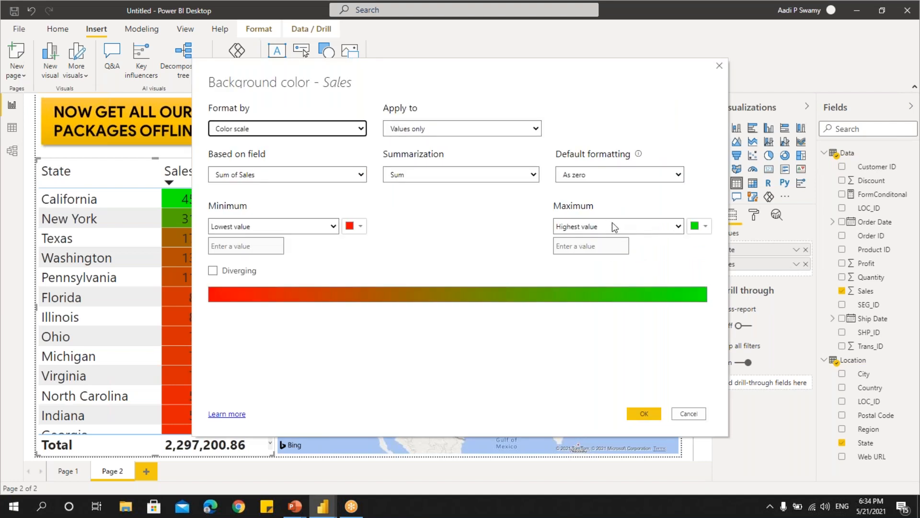
drag(421, 69, 515, 83)
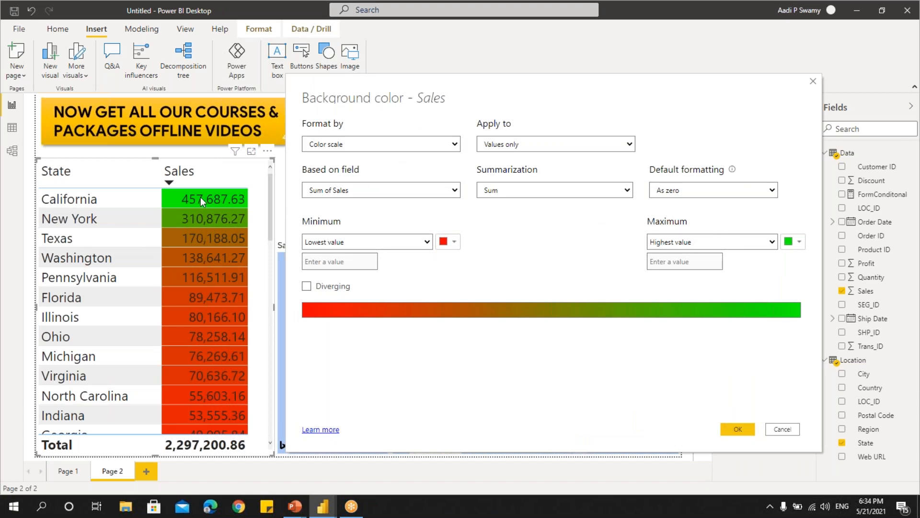
click(687, 242)
click(684, 266)
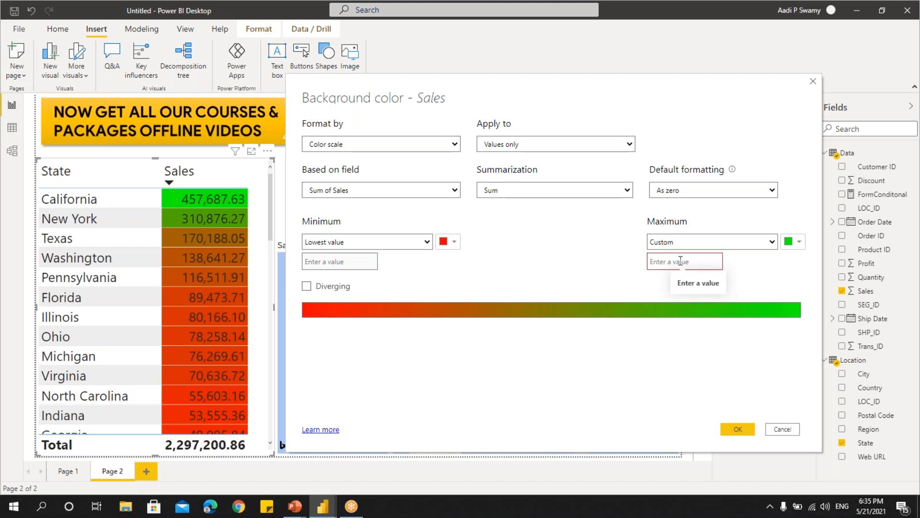
text(5)
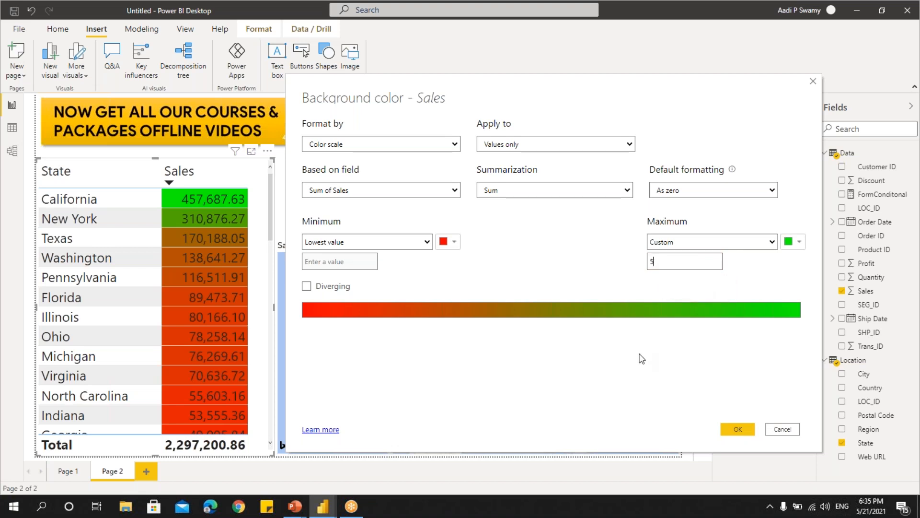
text(0000)
click(748, 431)
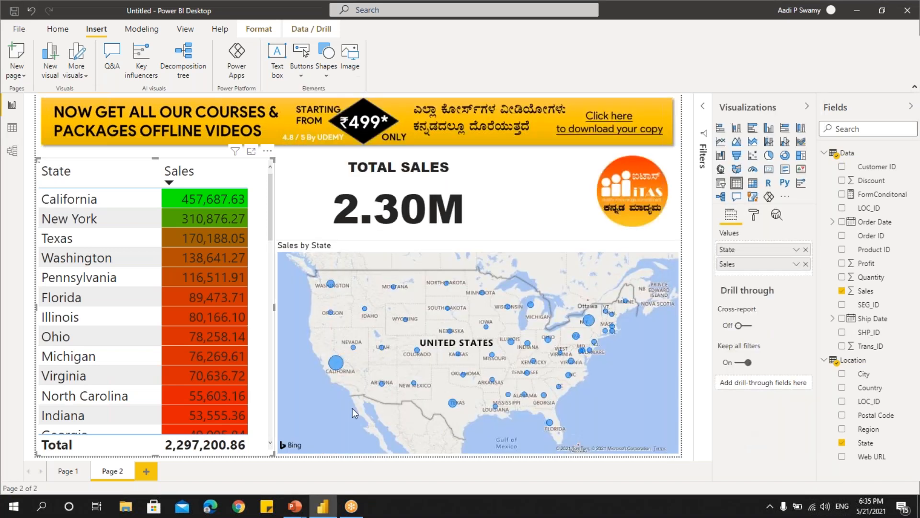
drag(272, 216, 272, 195)
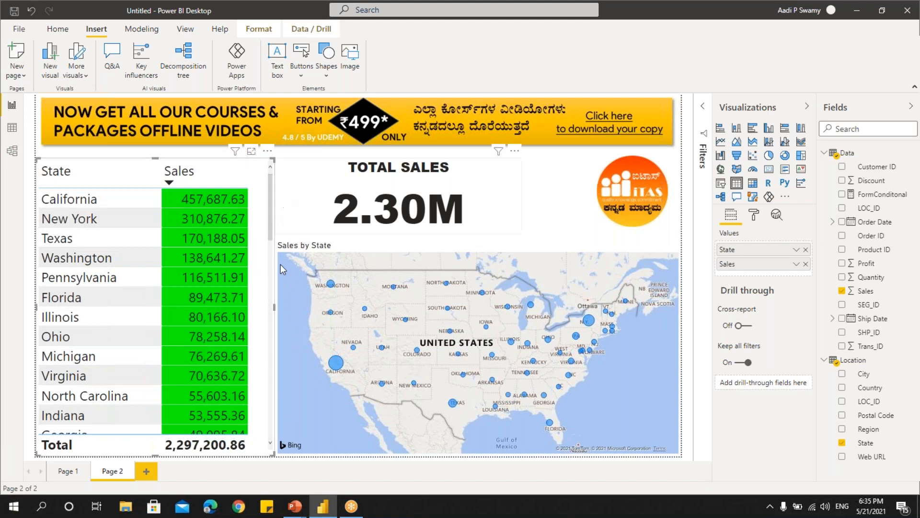
- Reopen the Sales background color scale, enable diverging, and set the maximum to Highest value
click(795, 265)
mouse_move(720, 82)
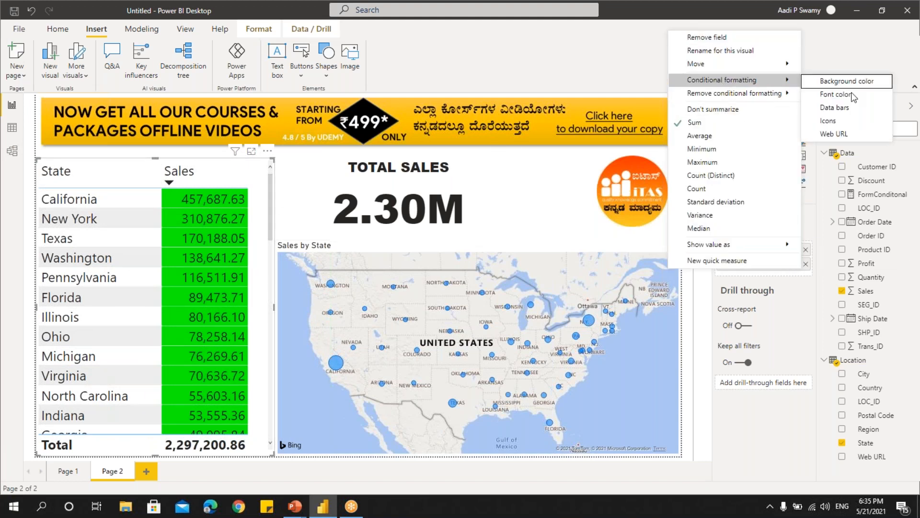
mouse_move(788, 82)
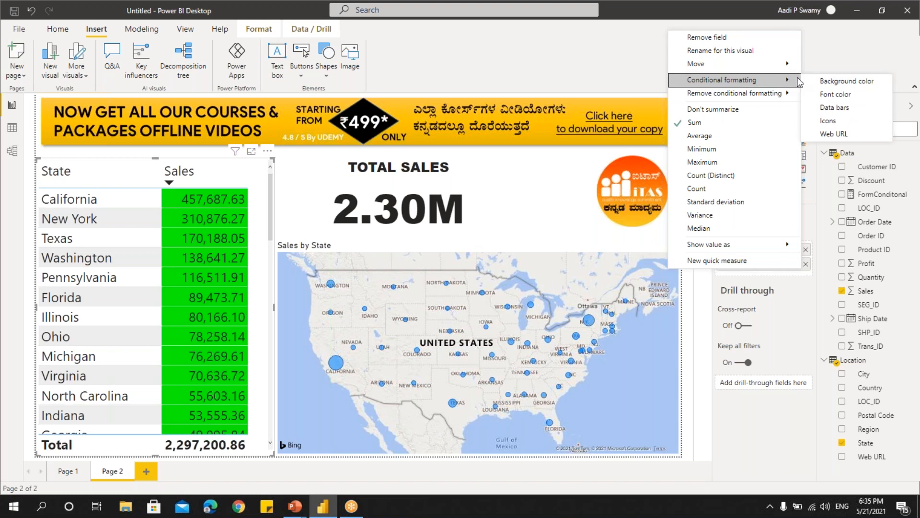
click(850, 82)
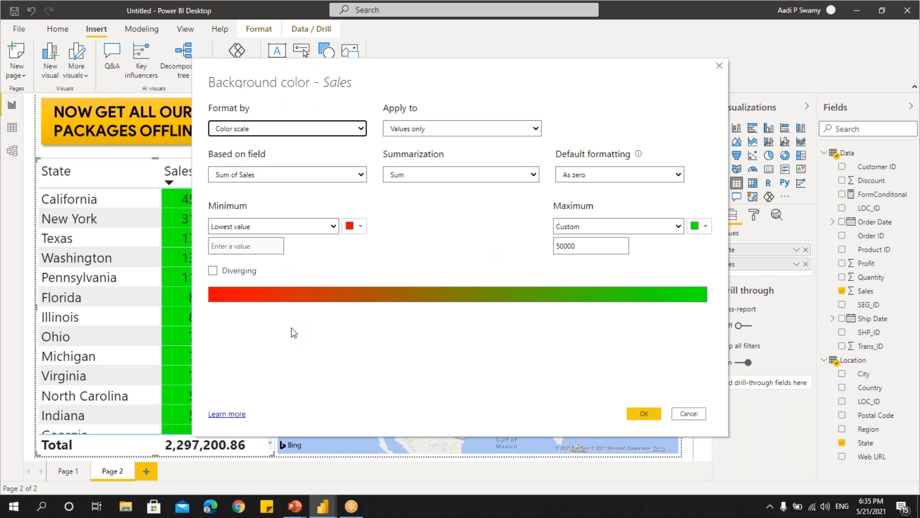
click(212, 270)
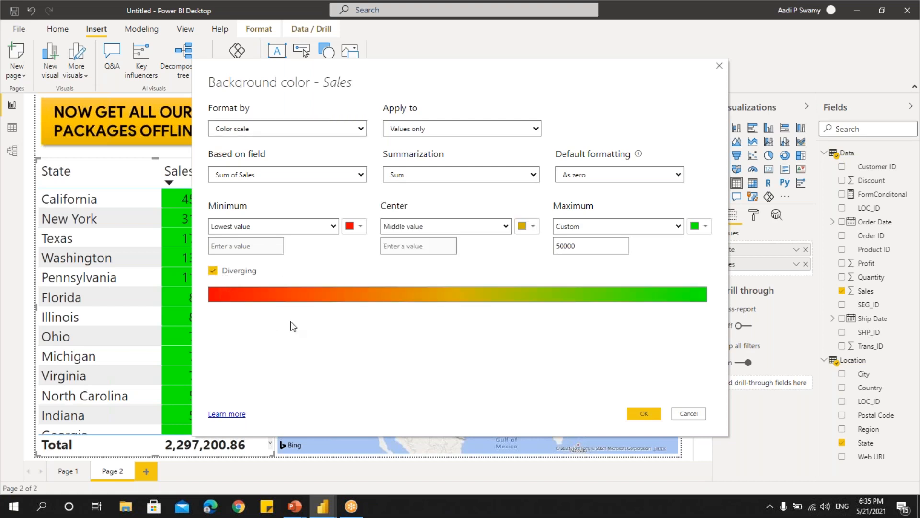
click(618, 231)
click(609, 240)
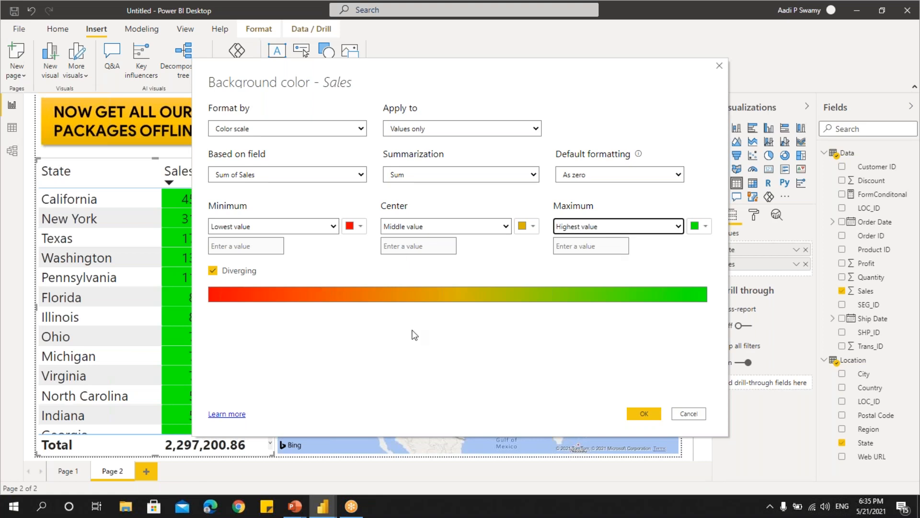
- Set the diverging scale's center color to blue and apply it to the Sales column
click(533, 226)
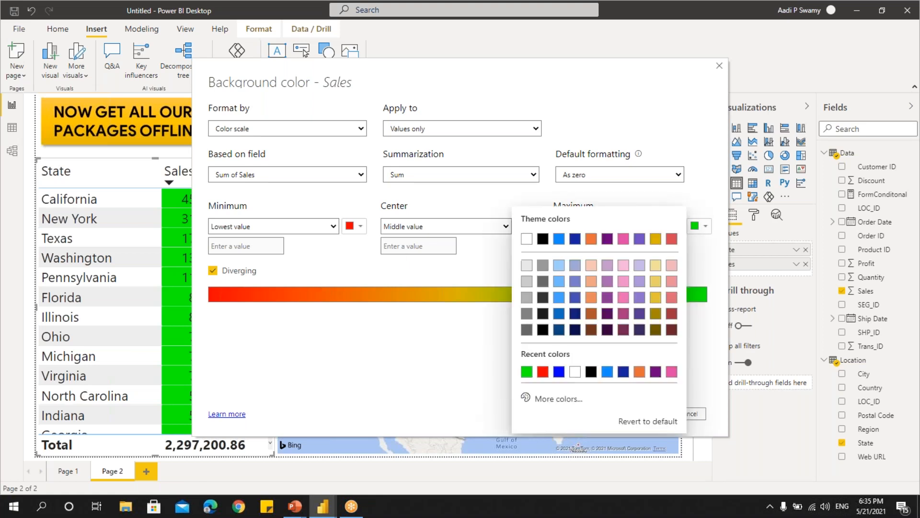
click(559, 372)
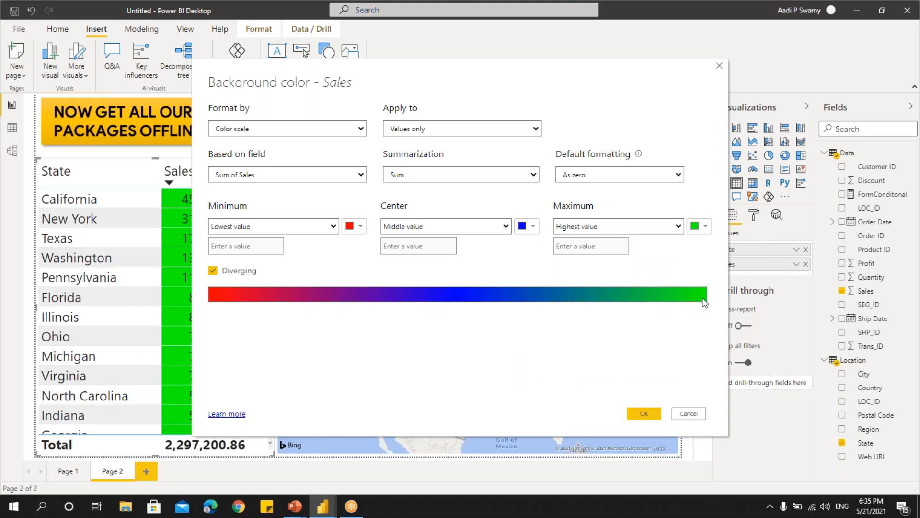
click(649, 415)
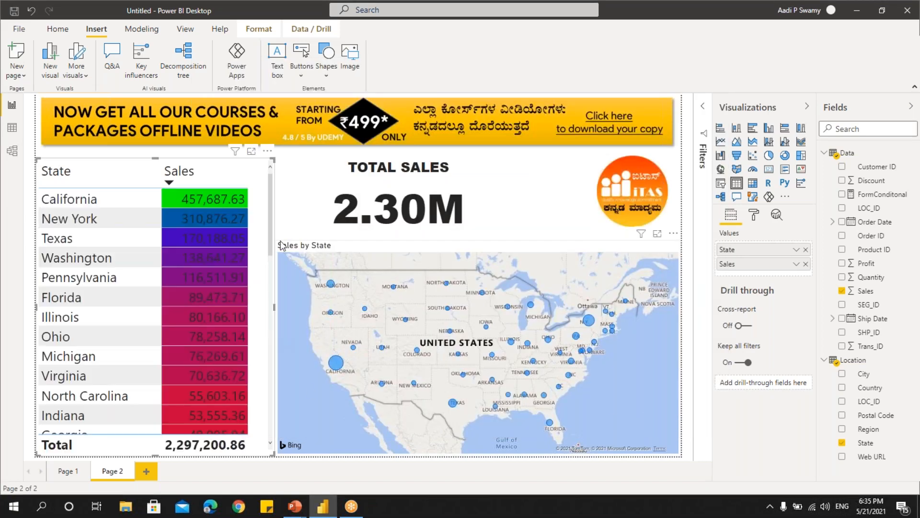
drag(272, 197, 276, 168)
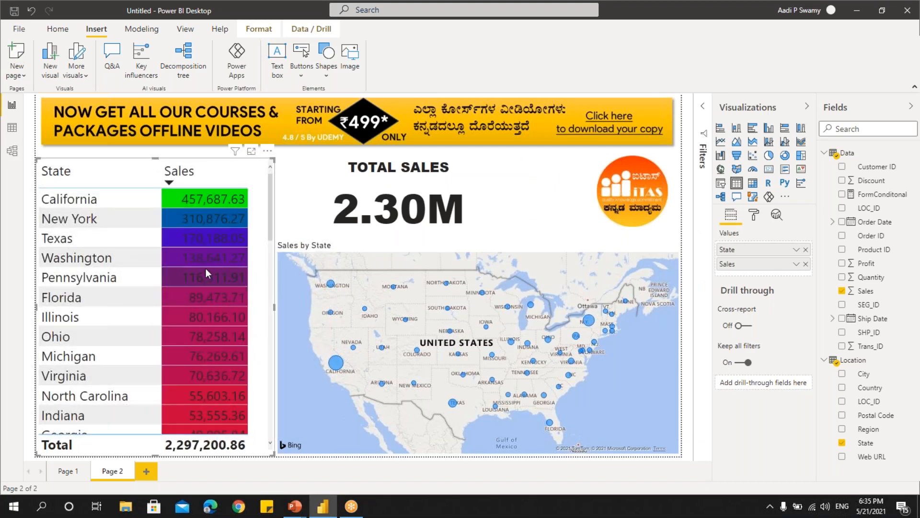
mouse_move(201, 395)
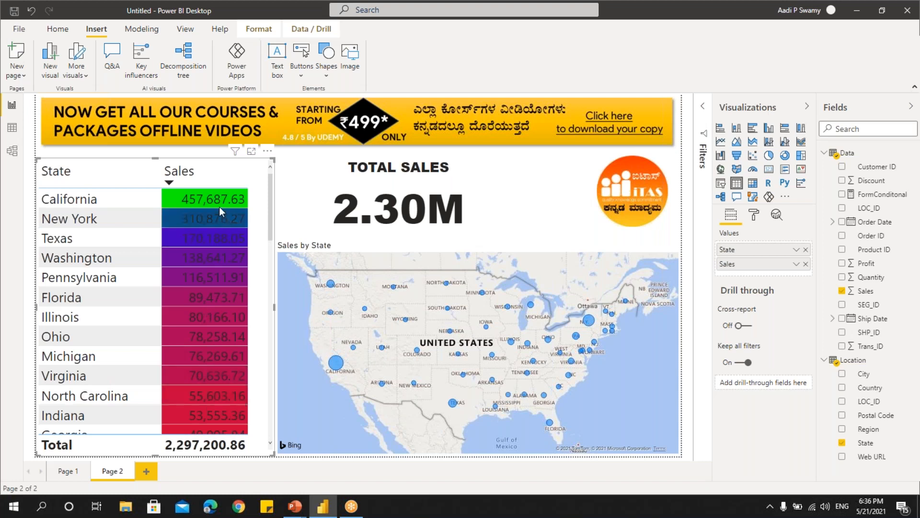
mouse_move(220, 206)
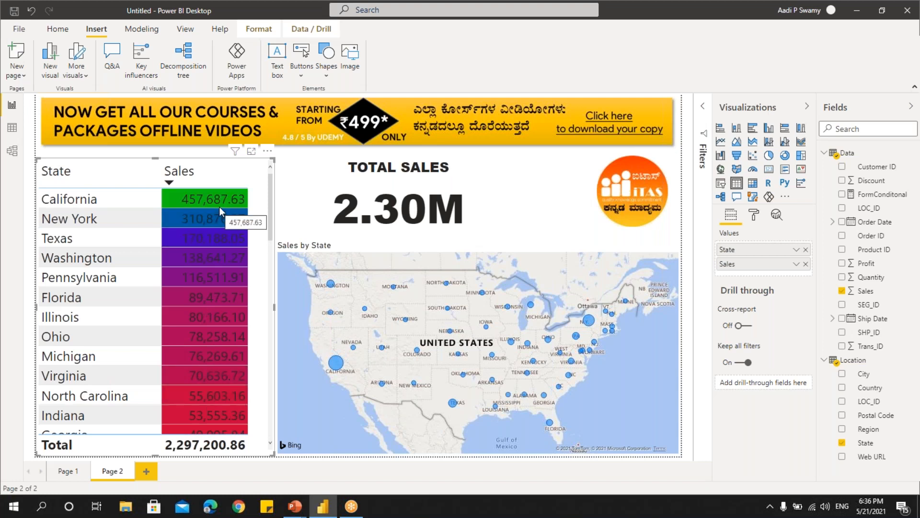
- Remove the background color conditional formatting from the table's Sales field
click(796, 264)
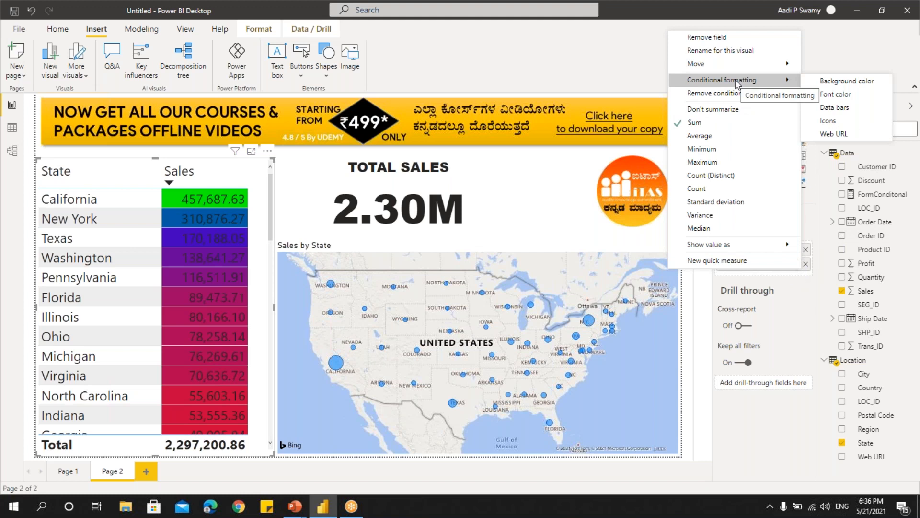
mouse_move(710, 96)
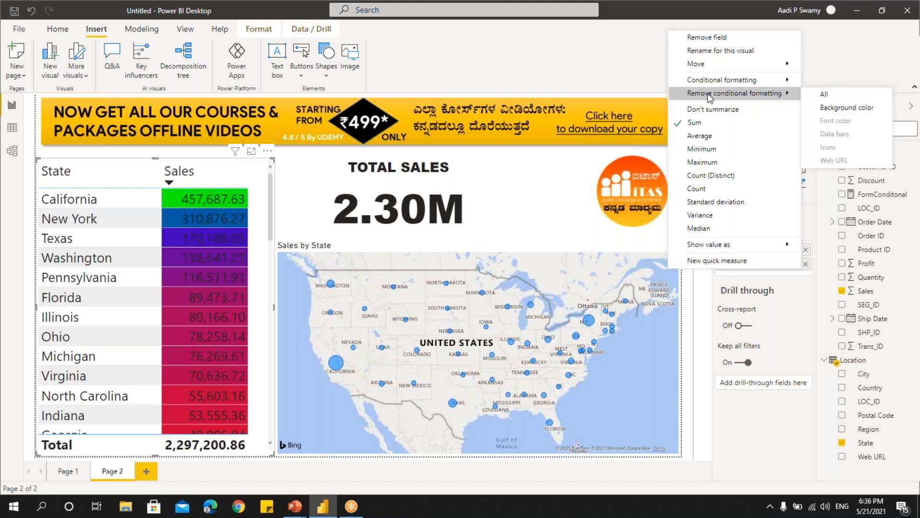
click(850, 110)
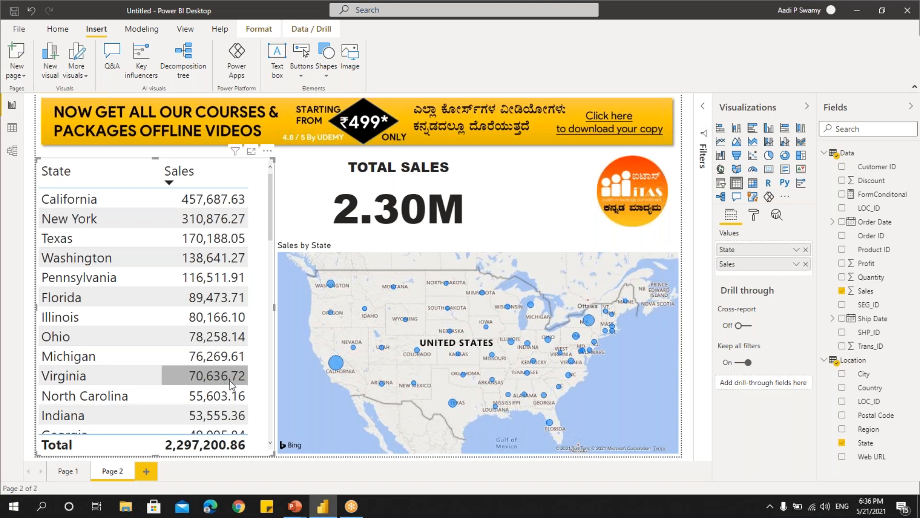
- Open background color conditional formatting for the table's Sales field and format it by Rules
click(796, 265)
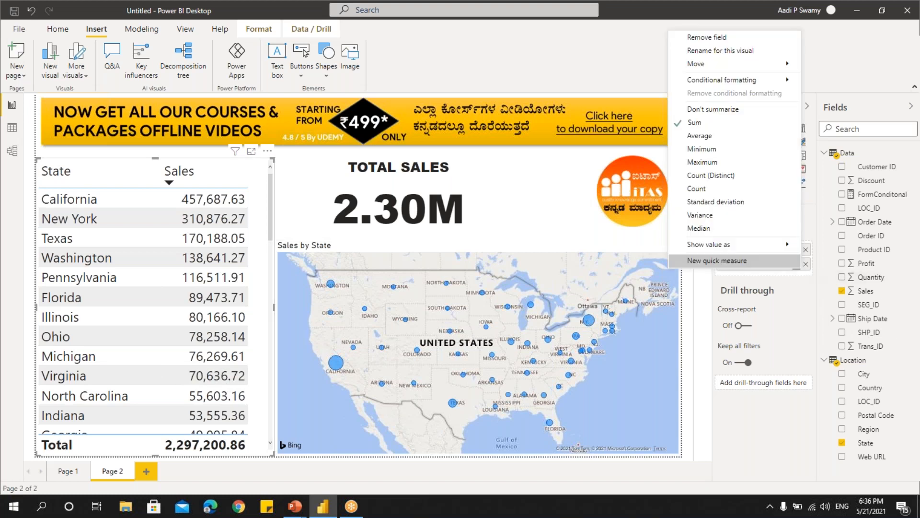
mouse_move(725, 78)
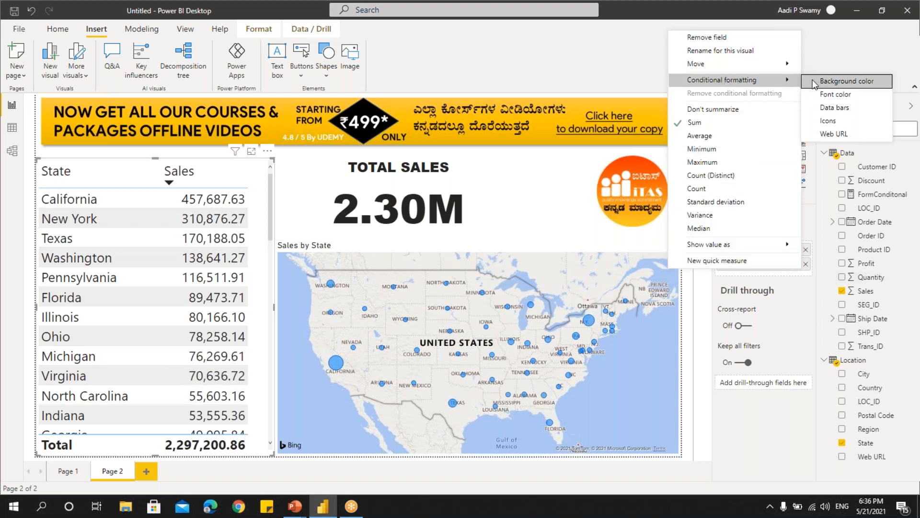
click(847, 81)
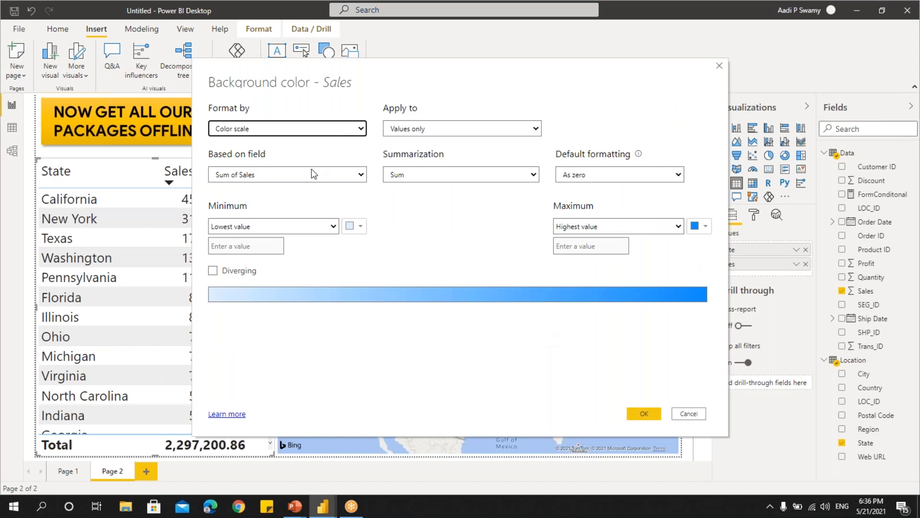
click(255, 127)
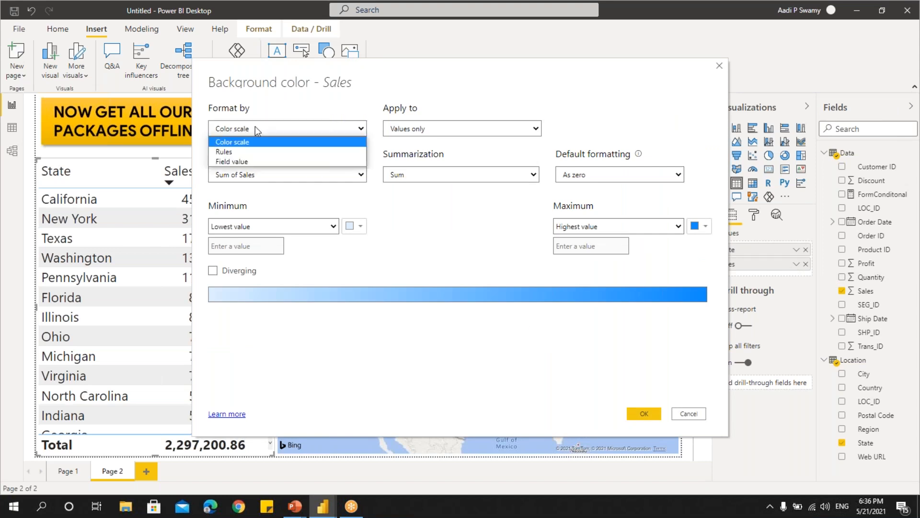
click(244, 152)
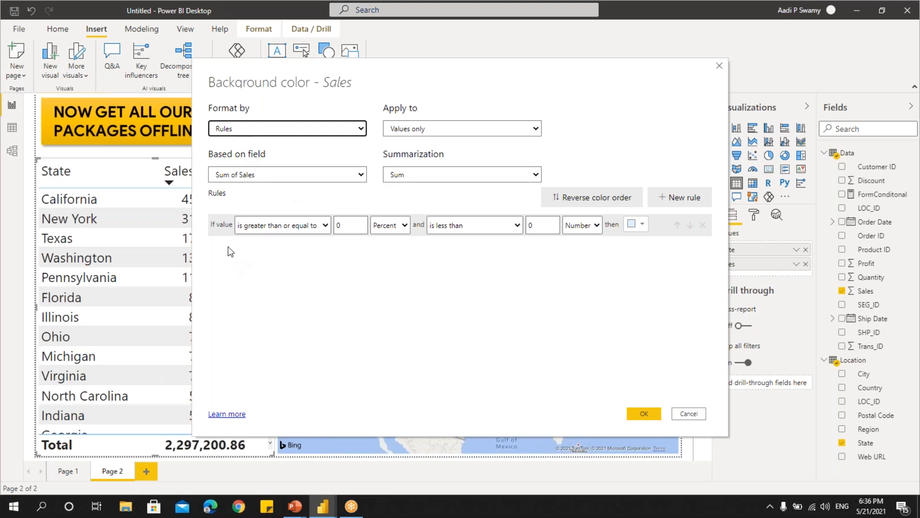
click(244, 131)
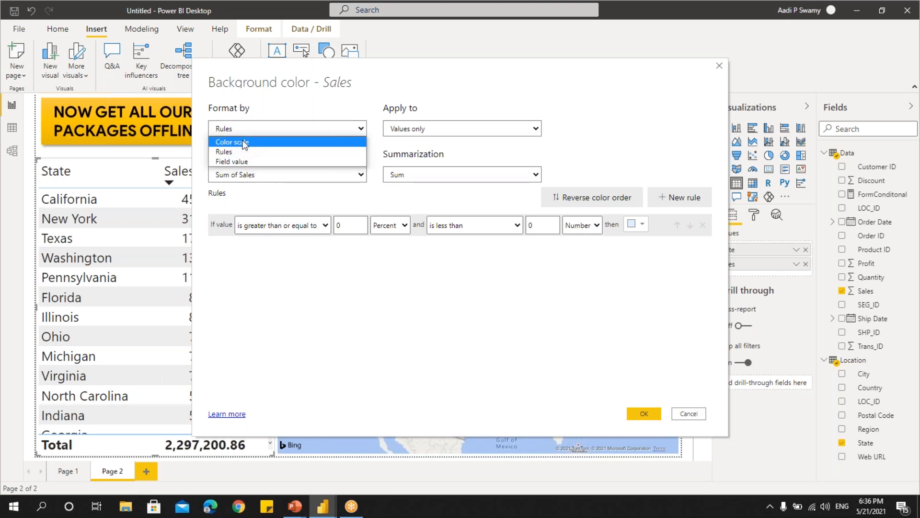
click(245, 142)
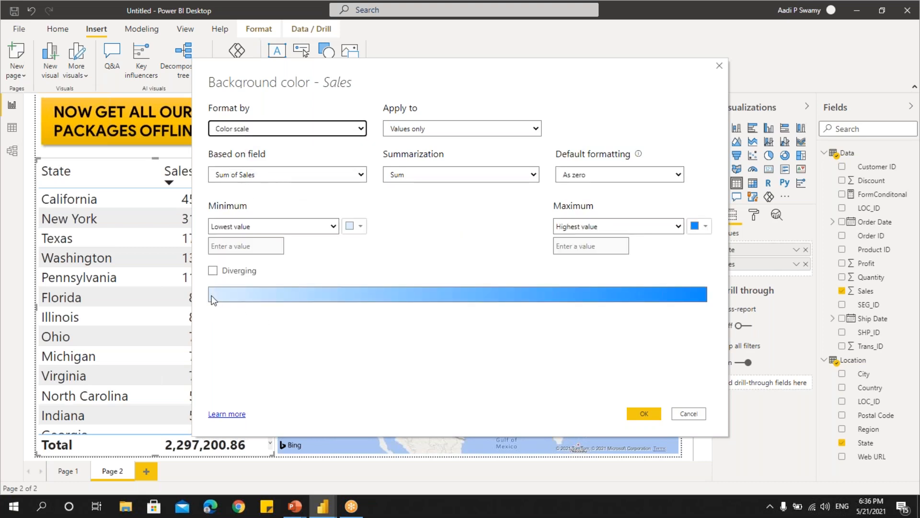
click(240, 128)
click(238, 153)
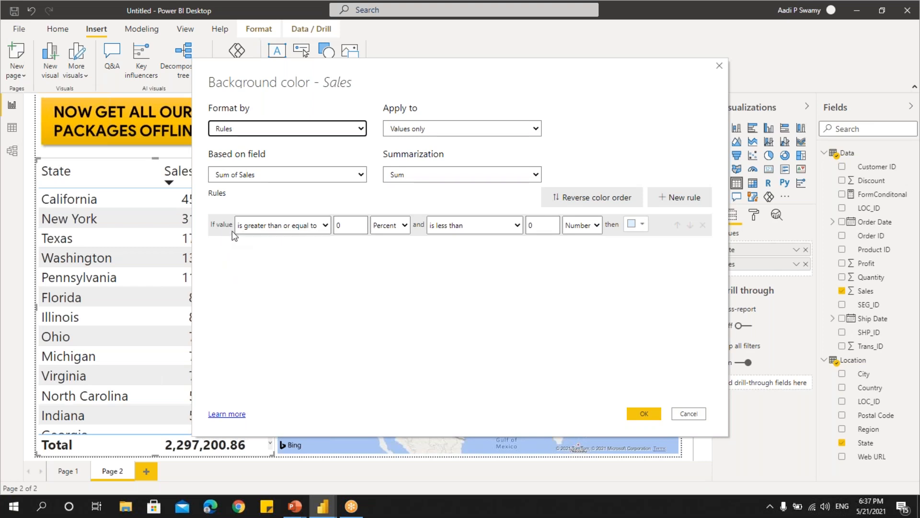
- Define the first rule to color Sales values red from 0 to less than 25000, with both limits as Number
click(327, 225)
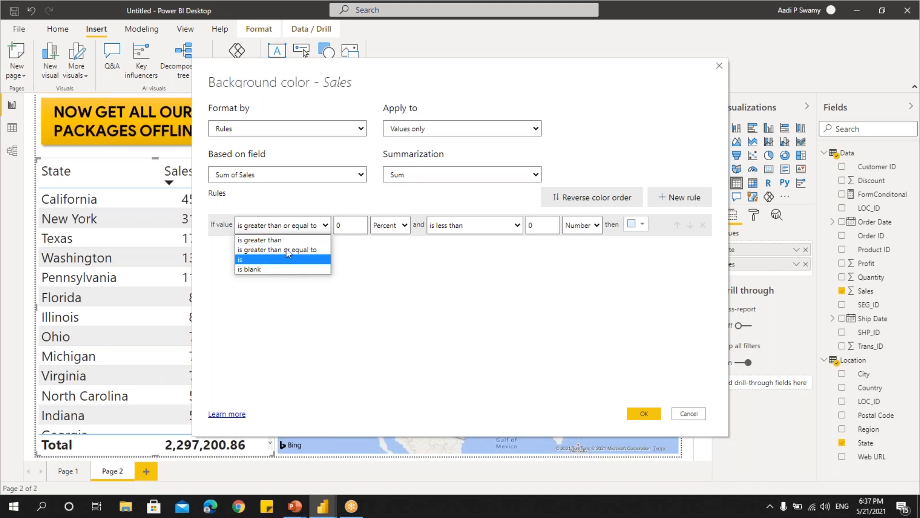
click(408, 279)
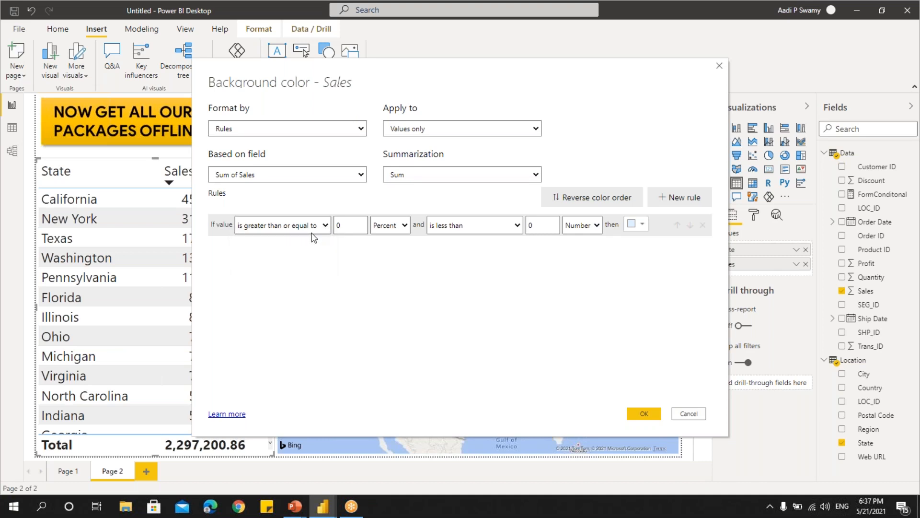
click(359, 225)
drag(422, 69, 499, 65)
click(468, 221)
click(467, 235)
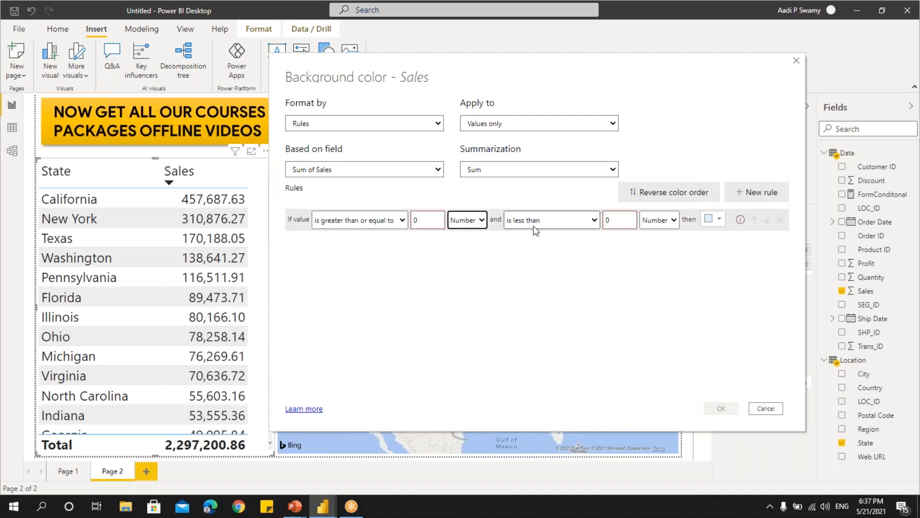
click(625, 220)
key(BackSpace)
text(25000)
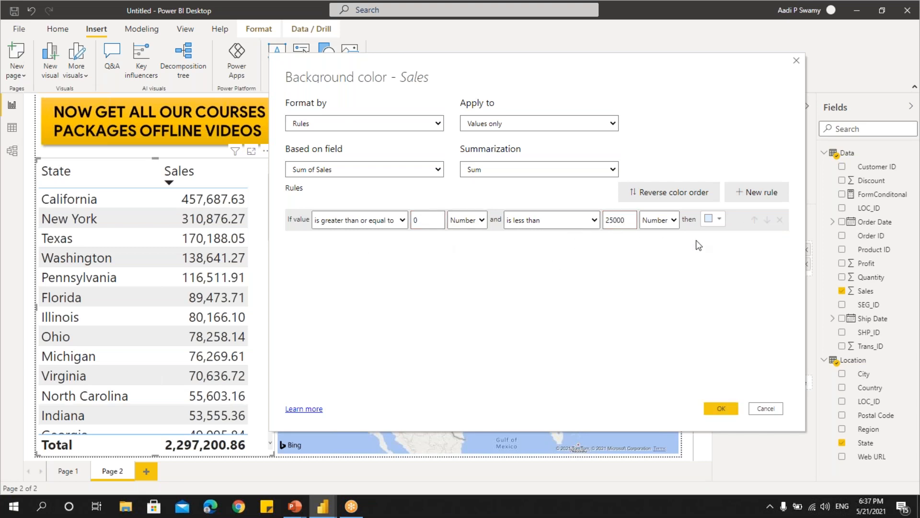
click(716, 219)
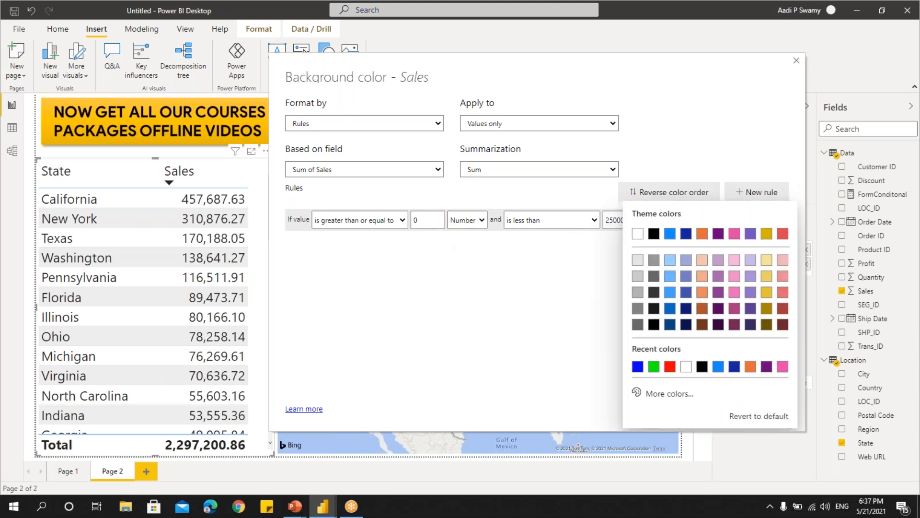
click(671, 367)
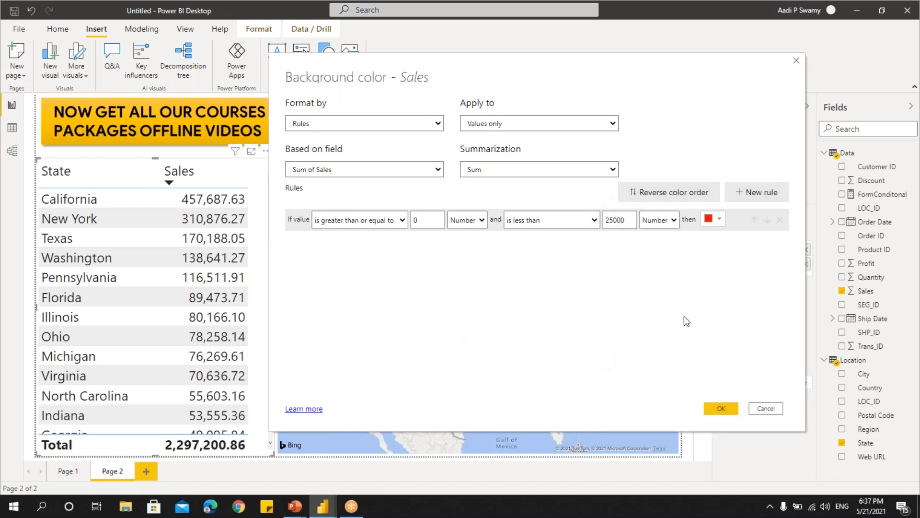
- Add a second rule coloring values blue from 25000 to less than 100000, with both limits as Number
click(756, 197)
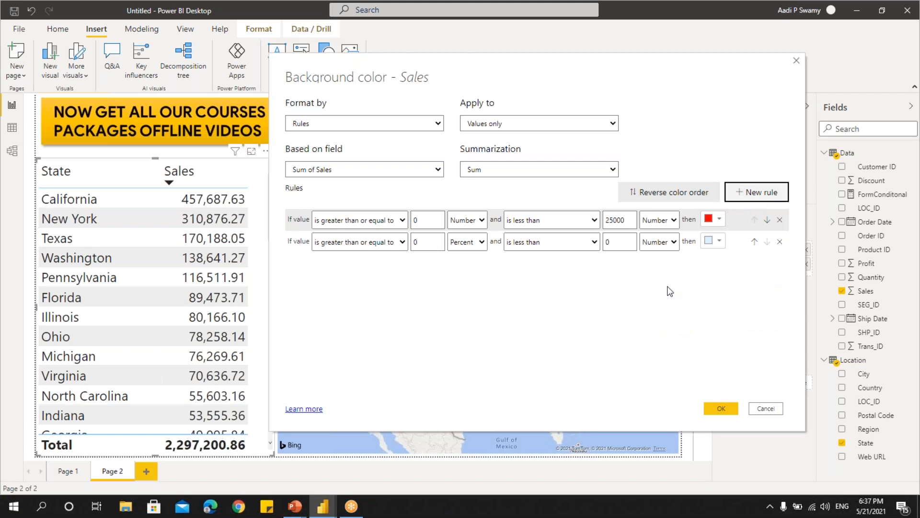
click(473, 246)
click(471, 254)
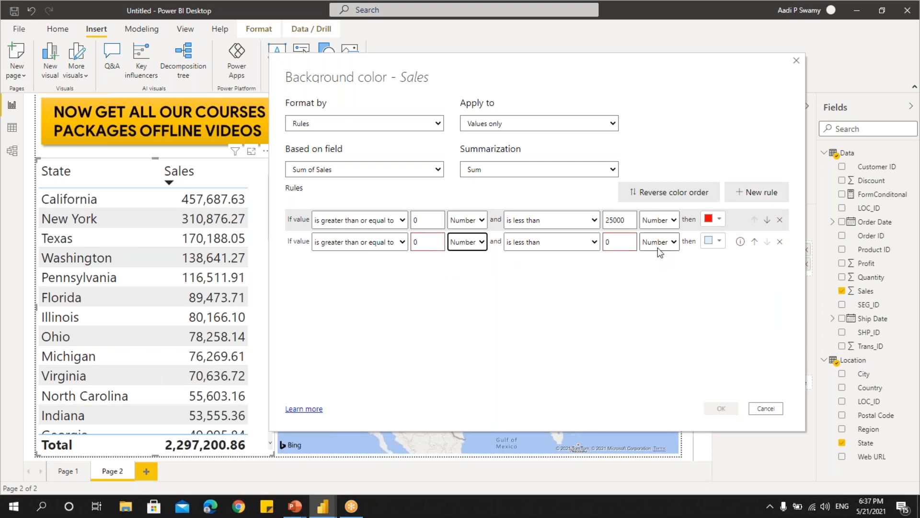
click(424, 242)
key(BackSpace)
text(25000)
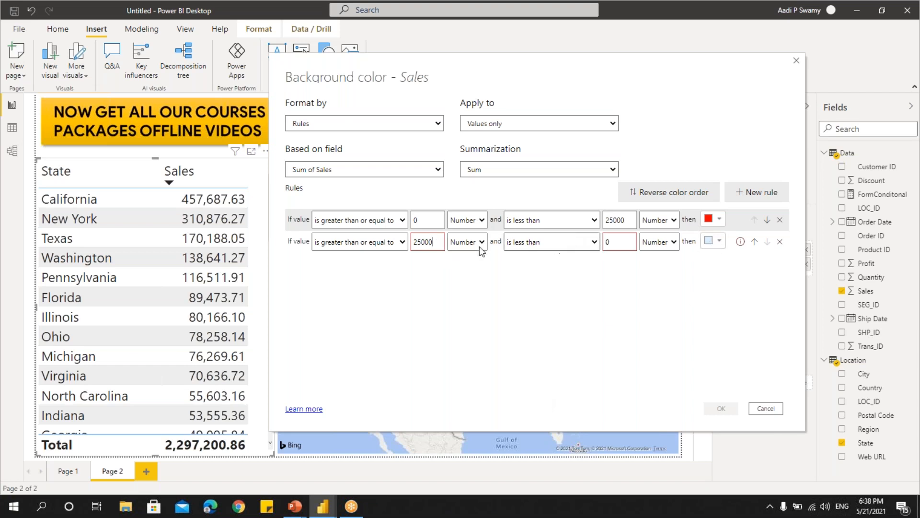
drag(622, 241, 529, 237)
text(100000)
click(713, 240)
click(651, 366)
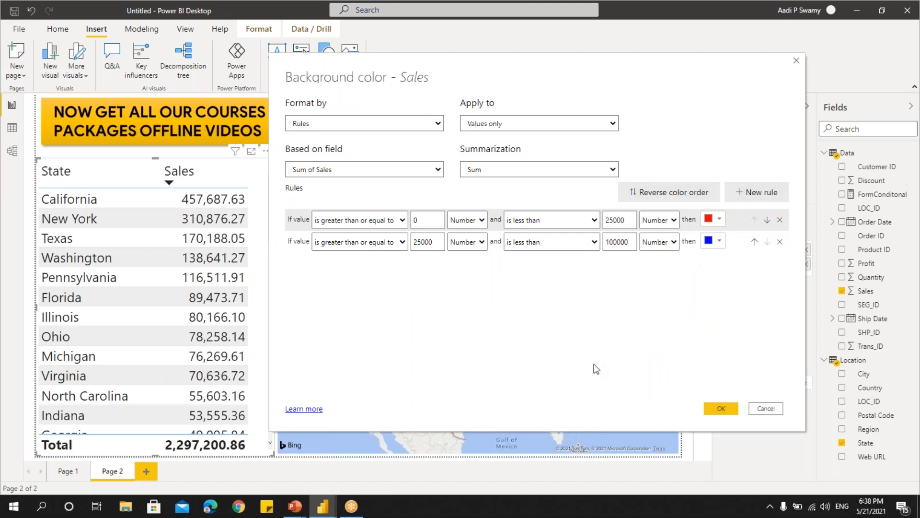
- Add a third background rule coloring Sales values green from 100000 to less than 1000000, with both limits as Number
click(762, 192)
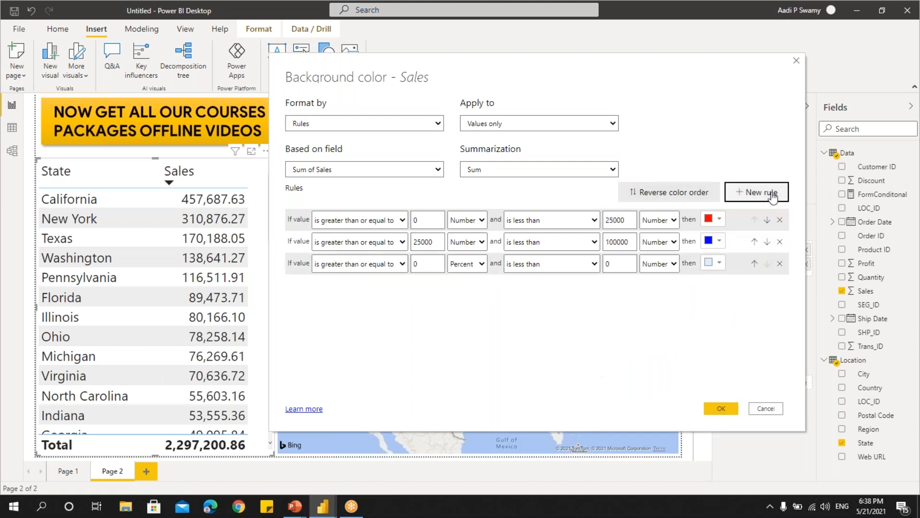
double_click(416, 263)
text(100000)
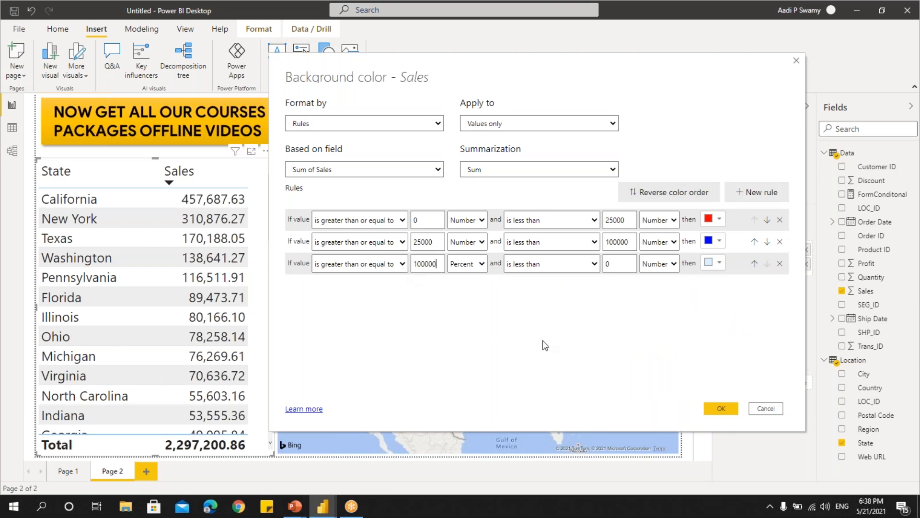
double_click(618, 264)
text(1000000)
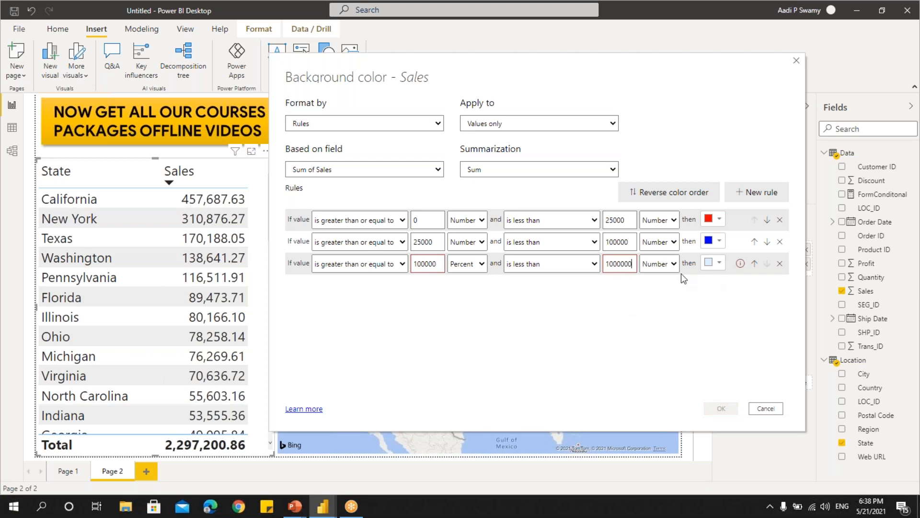
click(712, 267)
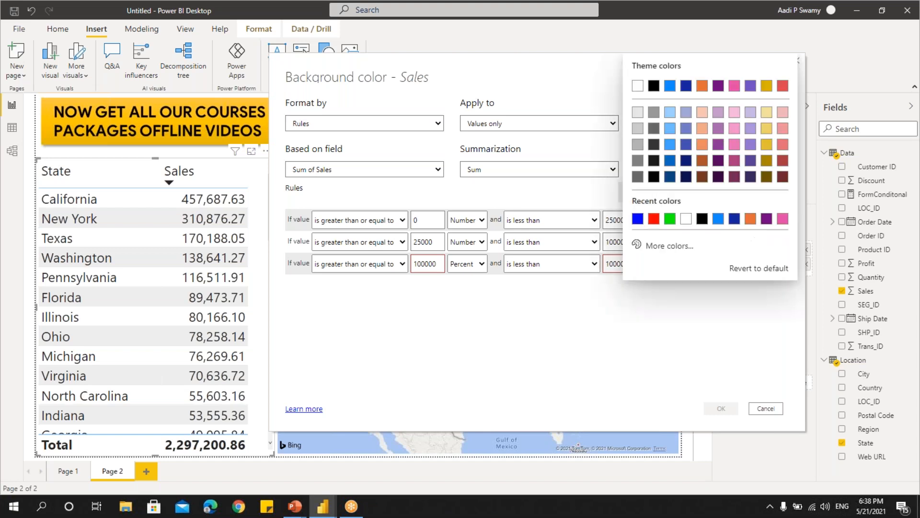
click(670, 217)
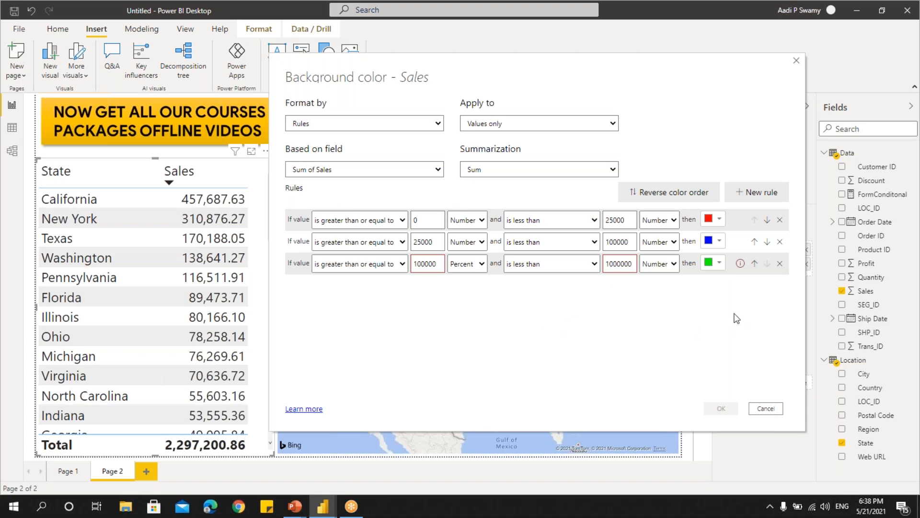
mouse_move(740, 265)
click(462, 264)
click(463, 278)
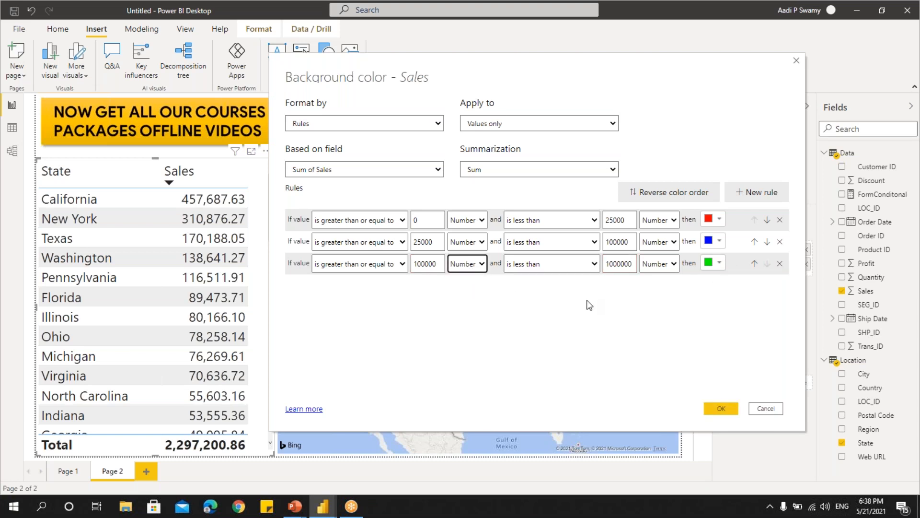
- Cut the green rule's upper limit to 1000, restore it to 1000000 and apply the background color rules
click(635, 264)
key(BackSpace)
key(BackSpace)
key(BackSpace)
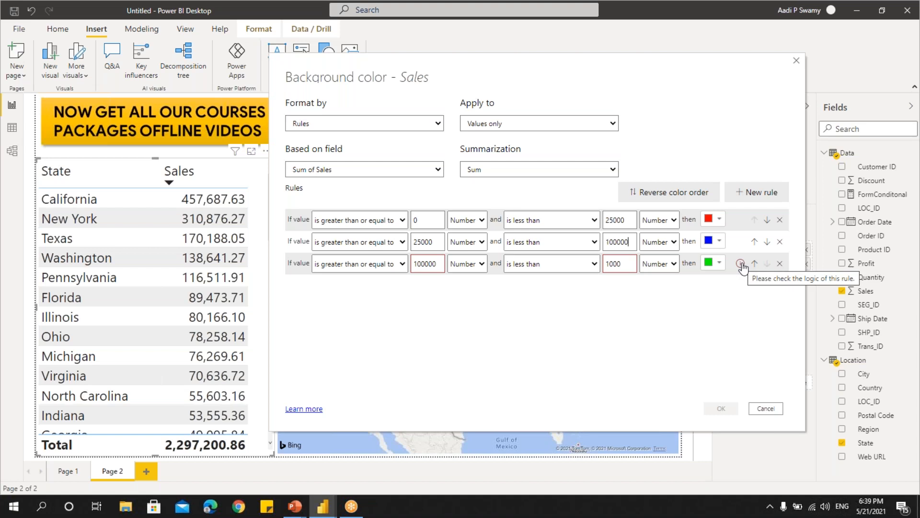
click(631, 264)
text(00000)
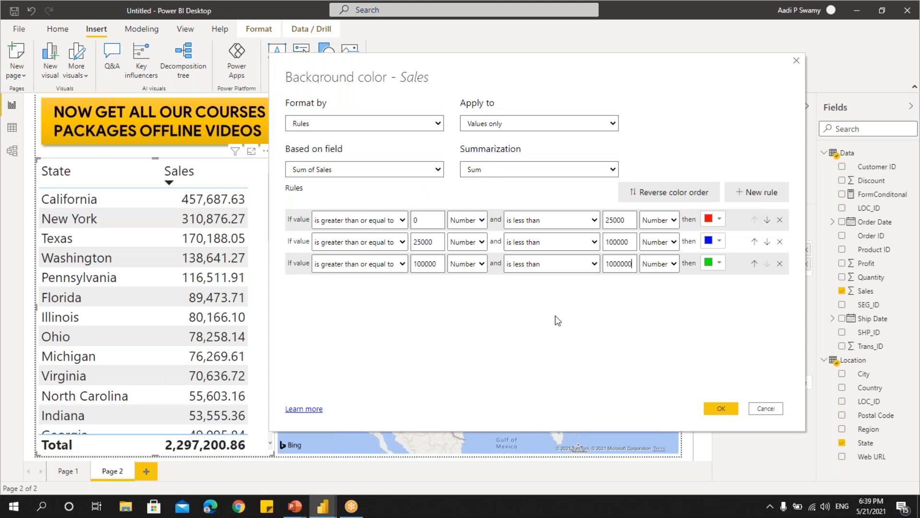
click(721, 408)
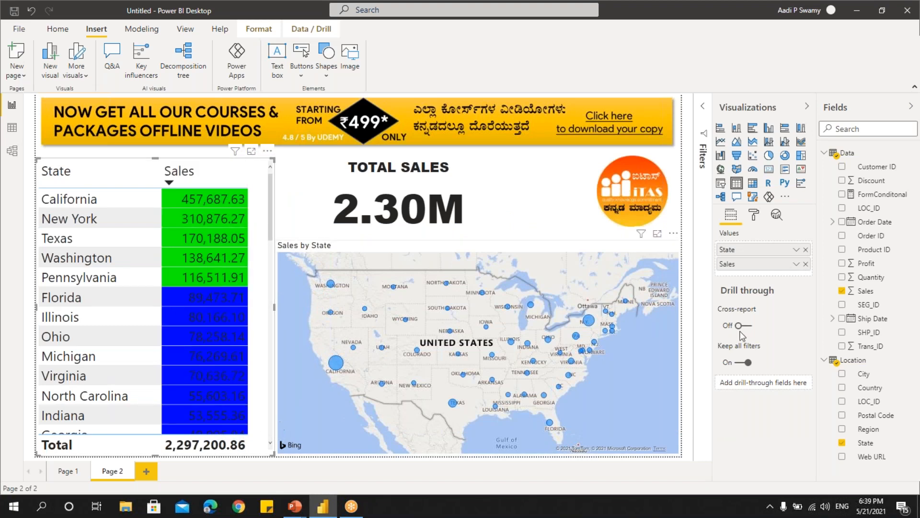
- Remove all conditional formatting, including the background color rules, from the table's Sales field
click(796, 265)
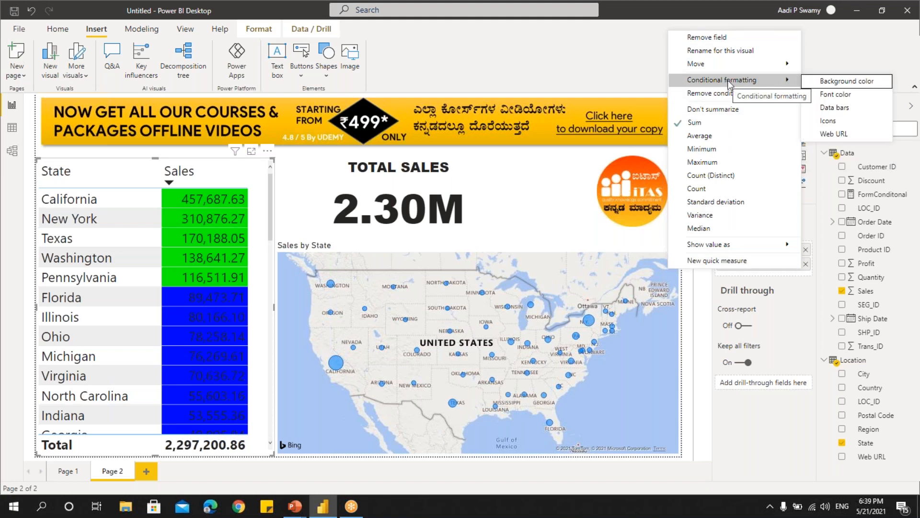
mouse_move(773, 94)
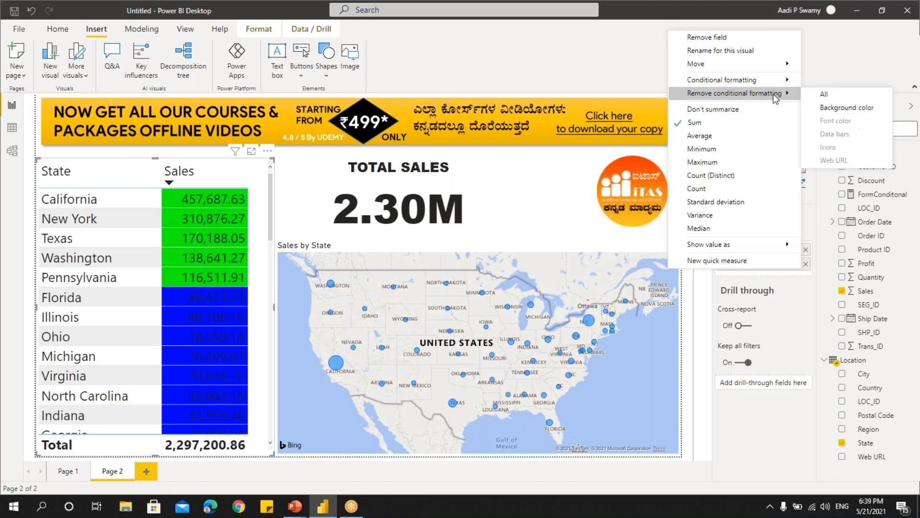
click(827, 94)
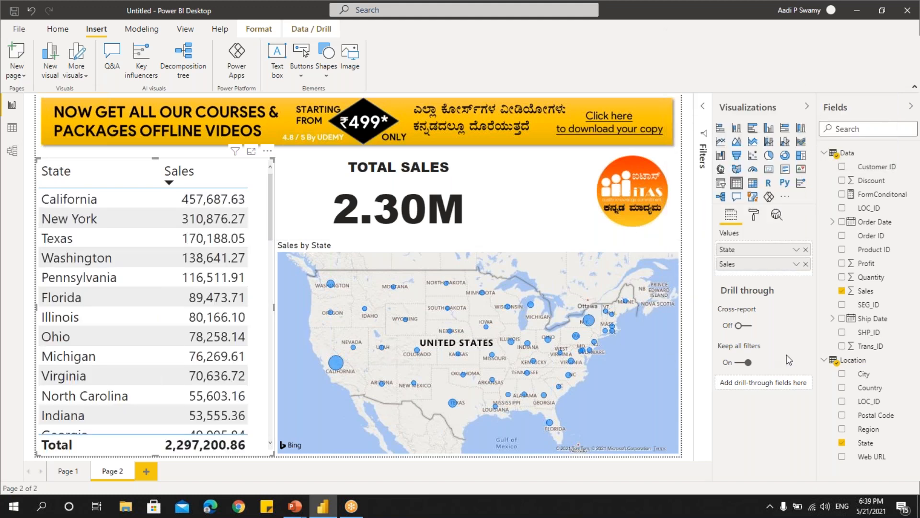
- Open font color conditional formatting for the table's Sales field and format it by Rules
click(796, 263)
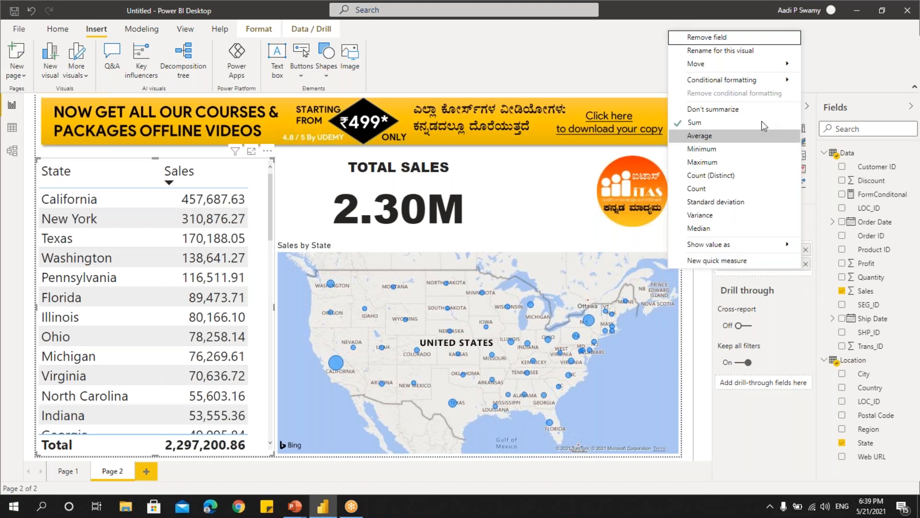
mouse_move(738, 79)
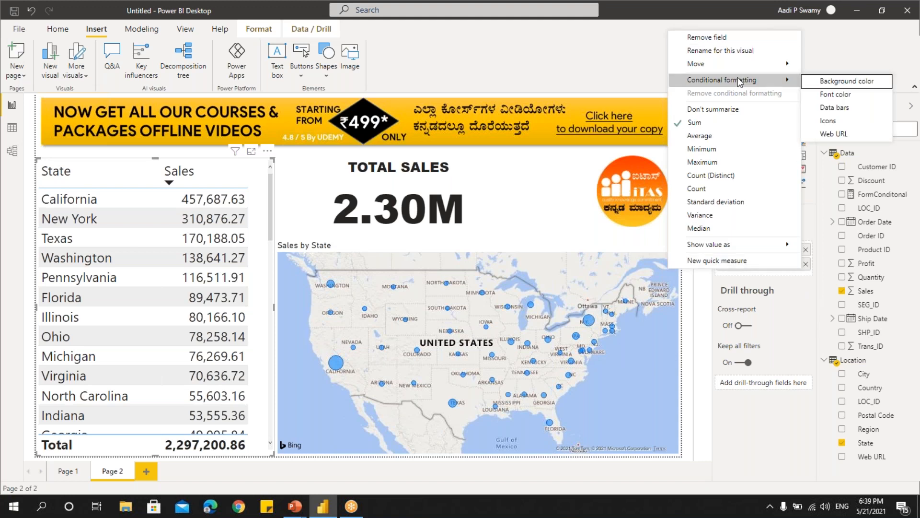
click(835, 95)
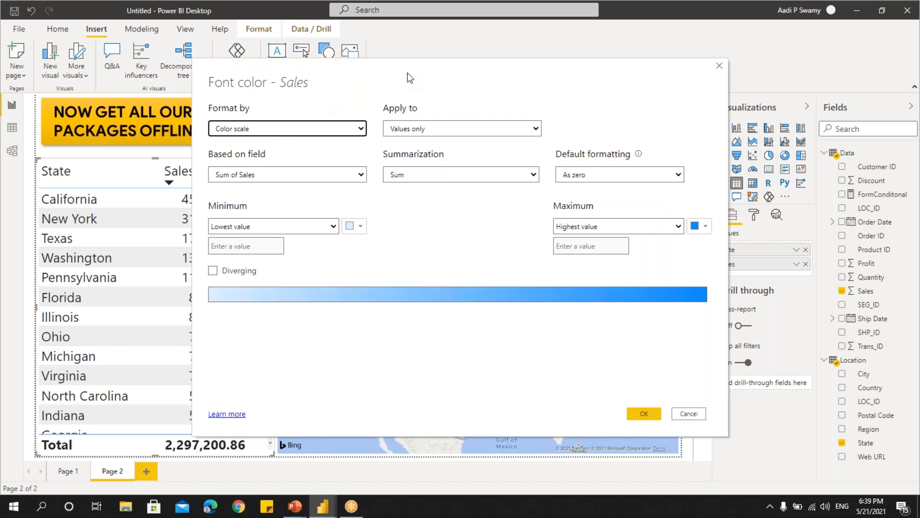
drag(419, 82, 532, 105)
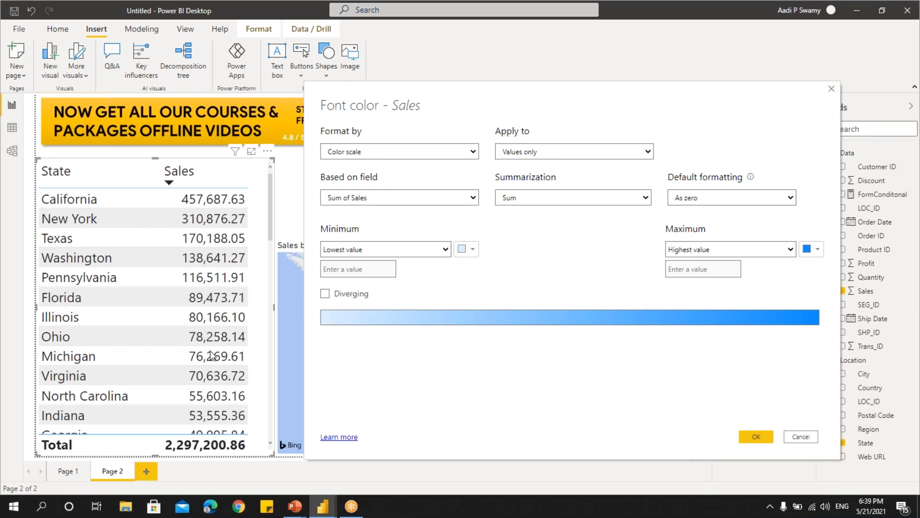
click(364, 147)
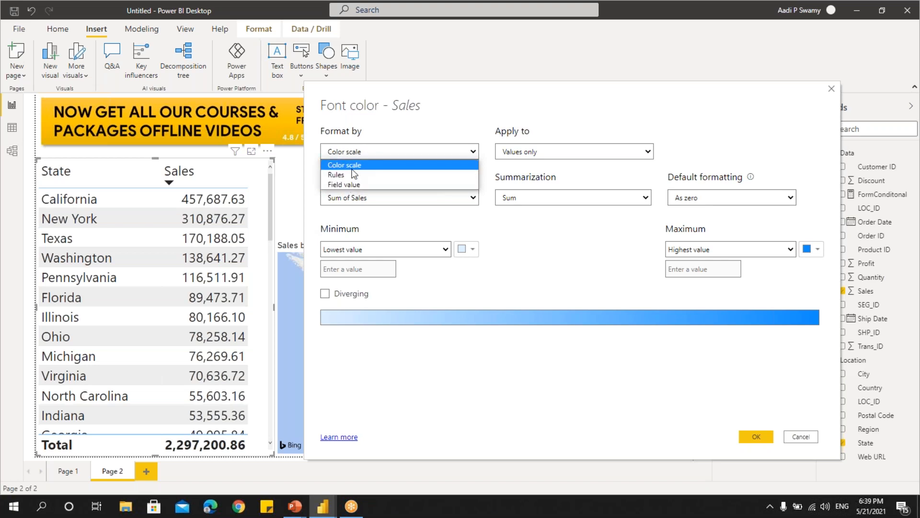
click(353, 165)
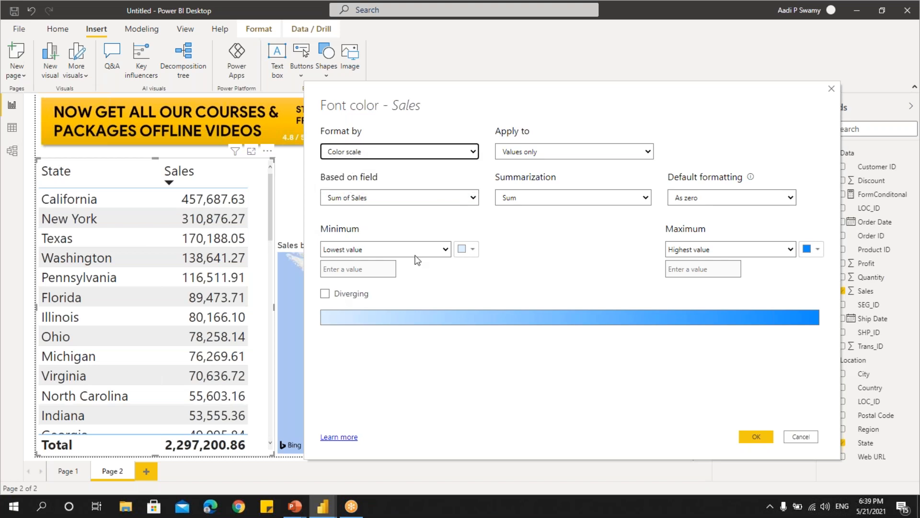
click(375, 153)
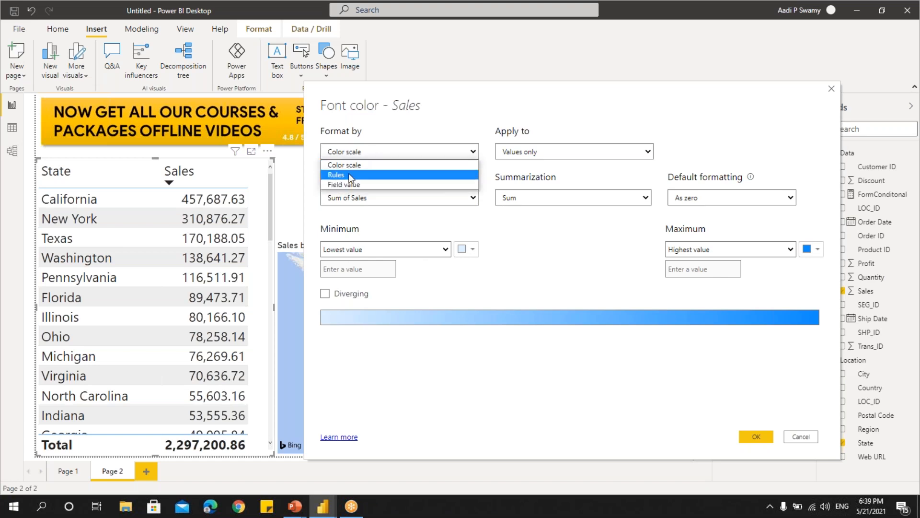
click(351, 176)
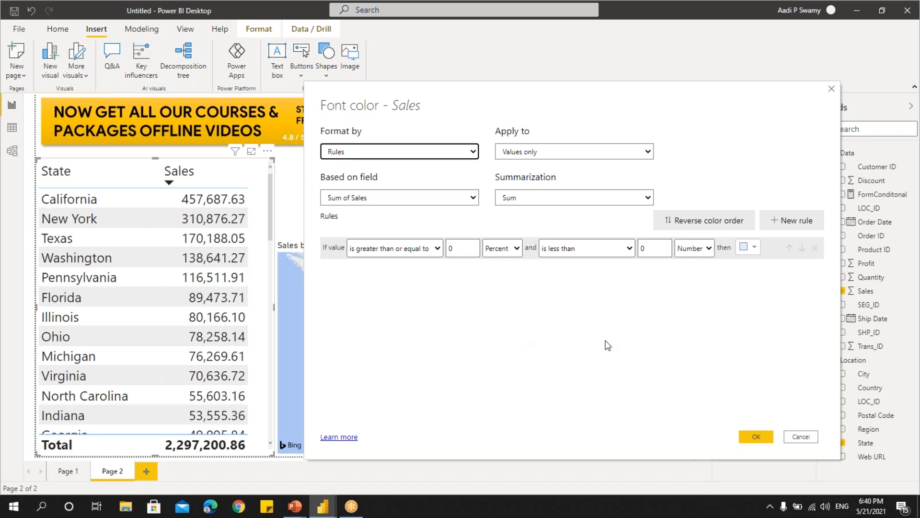
- Add two more font color rules and set the lower limit type of all three rules to Number
click(797, 221)
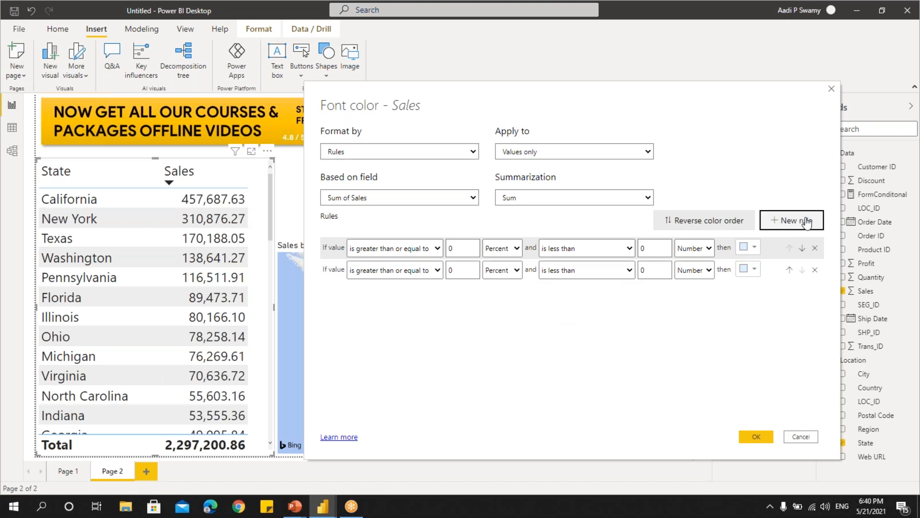
click(791, 223)
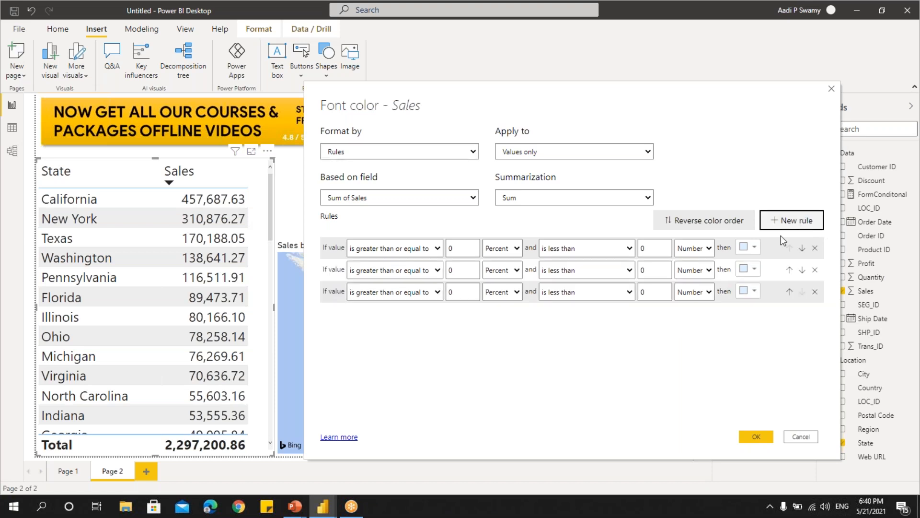
click(501, 248)
click(503, 275)
click(502, 270)
click(503, 297)
click(501, 292)
click(503, 319)
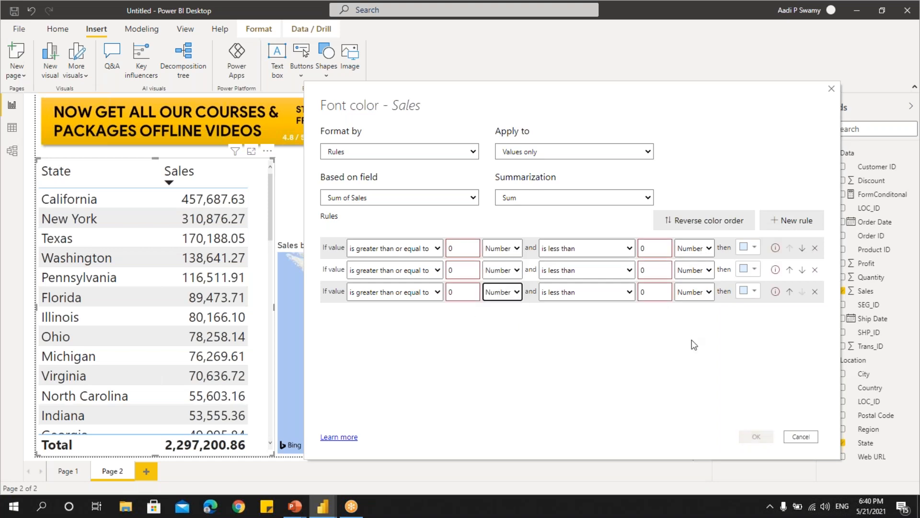
- Set the first rule's upper limit to 25000 and the second rule's range from 25000 to less than 100000
double_click(646, 248)
text(25000)
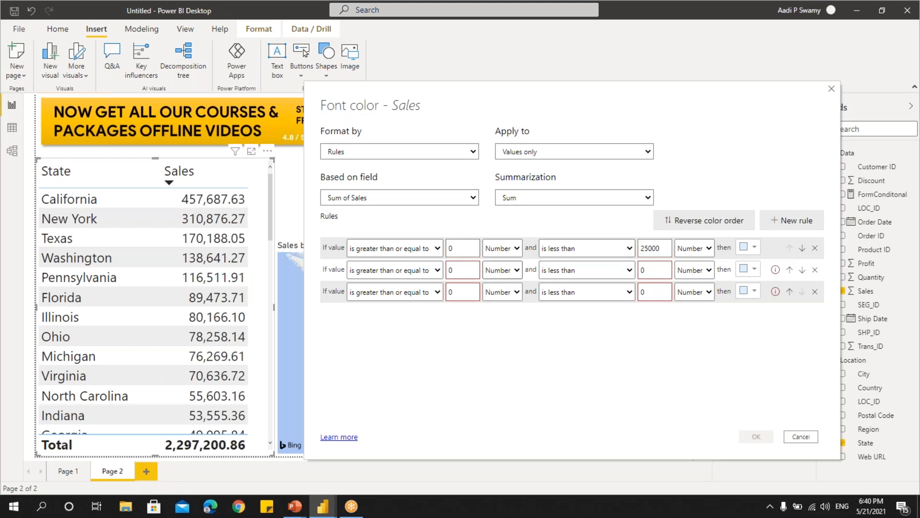
double_click(458, 270)
text(25000)
key(Tab)
key(Tab)
key(Tab)
text(100000)
- Set the third font color rule's range from 100000 to less than 1000000
drag(458, 292, 404, 295)
text(100000)
key(Tab)
key(Tab)
key(Tab)
text(1)
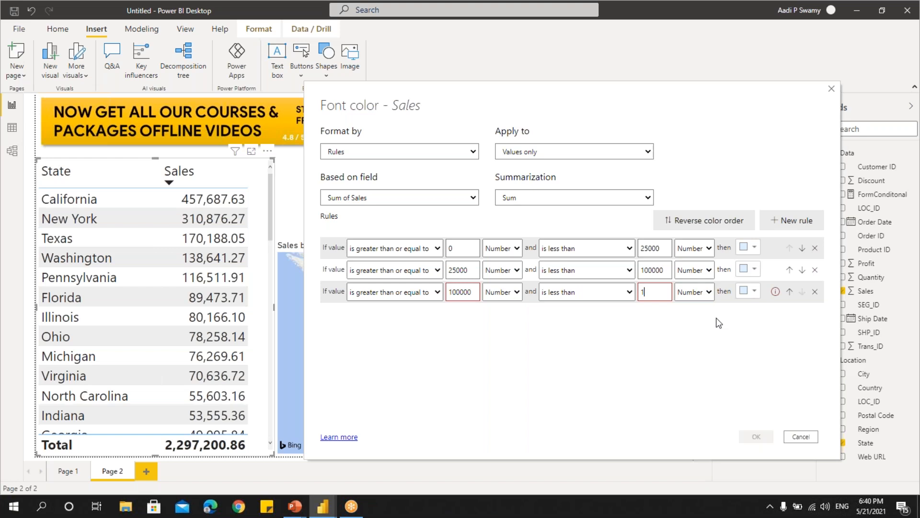
text(000000)
- Color the three font rules red, blue and green in order and apply them to the Sales values
click(748, 247)
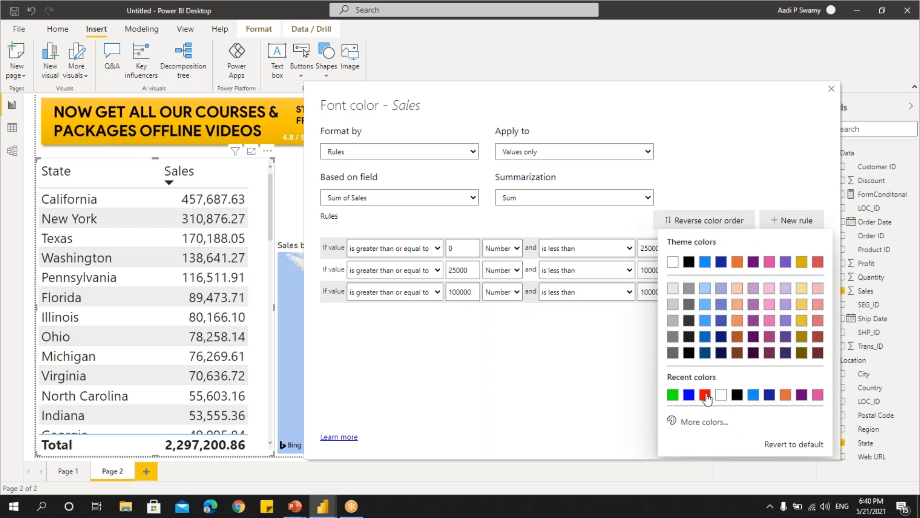
click(705, 394)
click(748, 269)
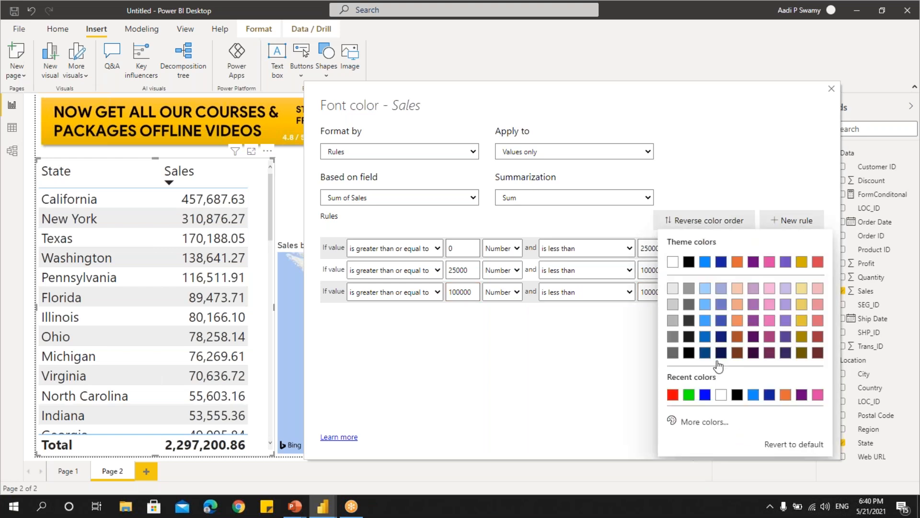
click(706, 396)
click(748, 292)
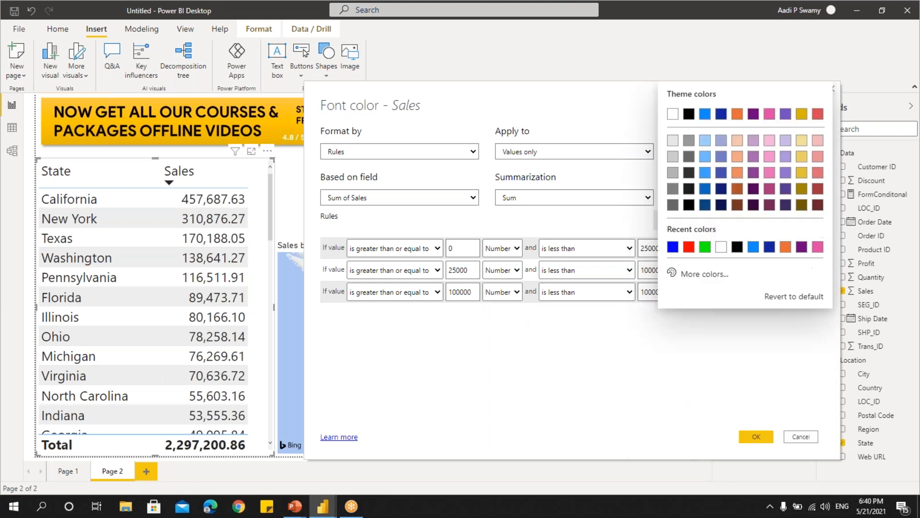
click(705, 247)
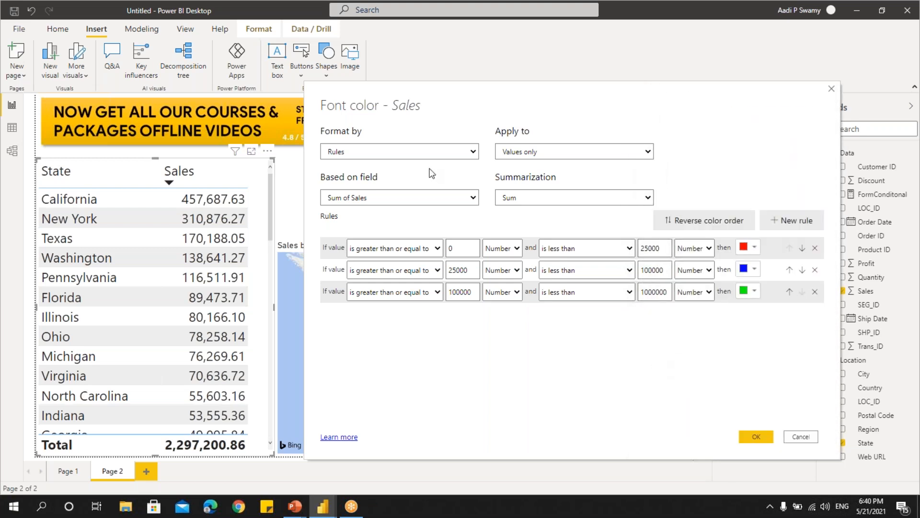
click(759, 436)
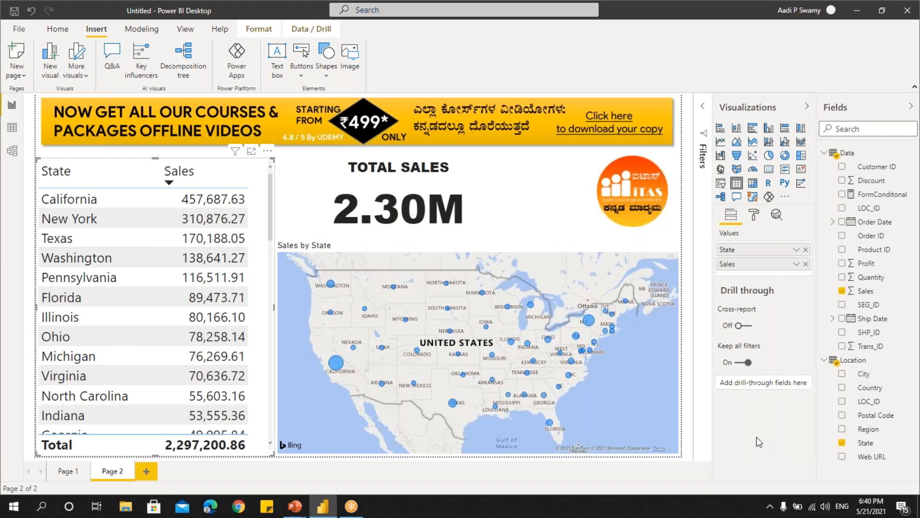
drag(269, 214, 276, 194)
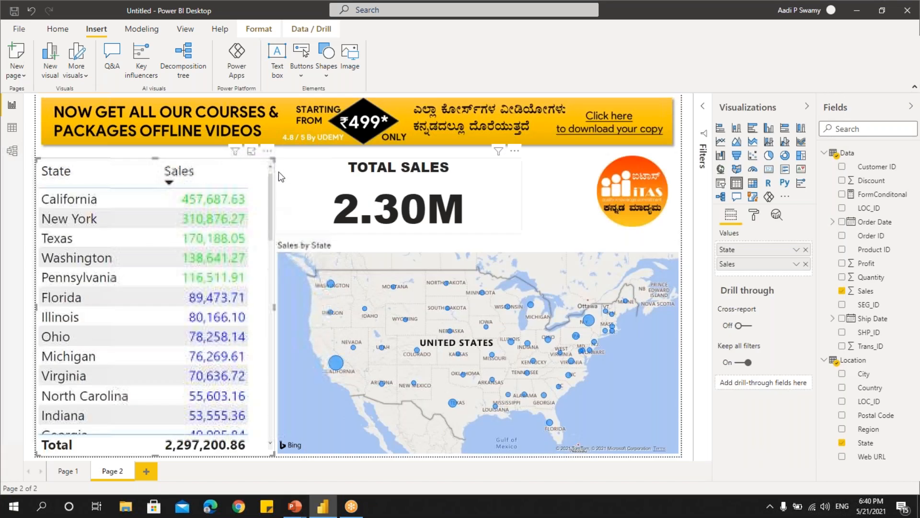
- Remove all conditional formatting, including the font color rules, from the table's Sales field
click(796, 263)
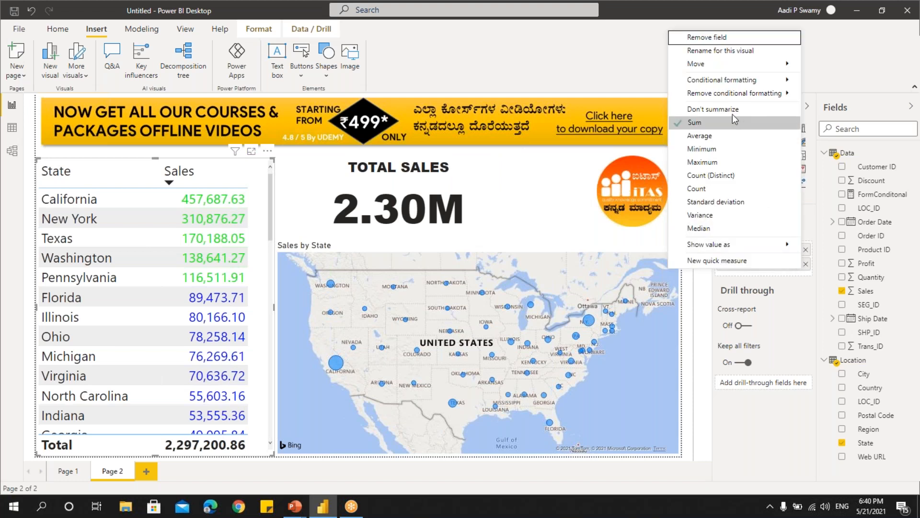
mouse_move(726, 97)
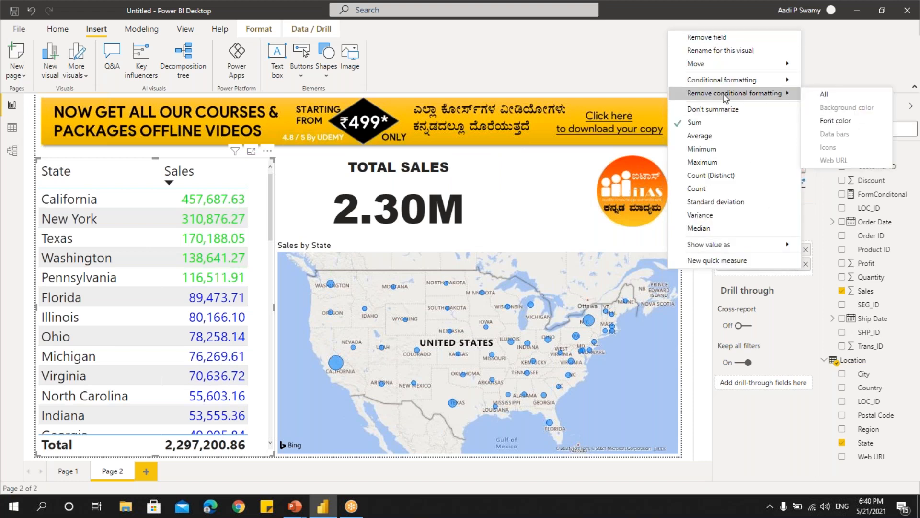
click(844, 98)
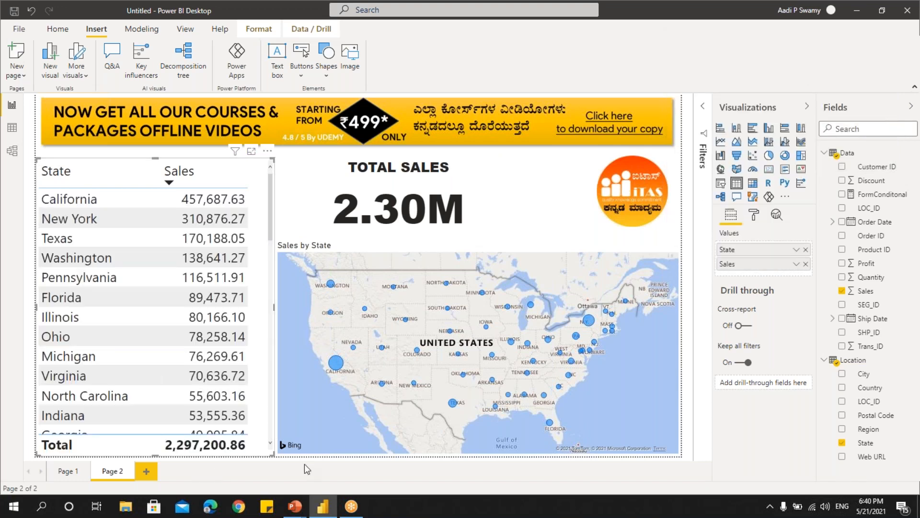
- Start data bar formatting on the table's Sales field with blue positive bars running left to right
click(796, 264)
mouse_move(736, 81)
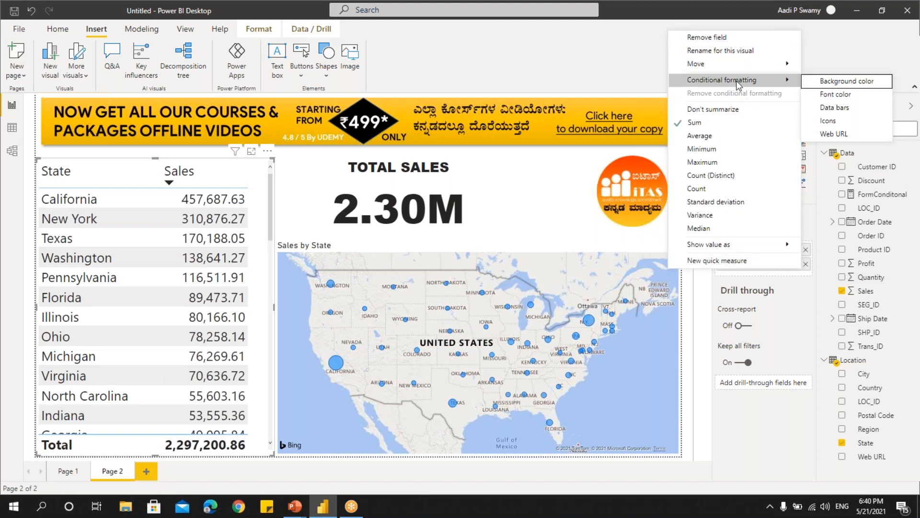
click(835, 110)
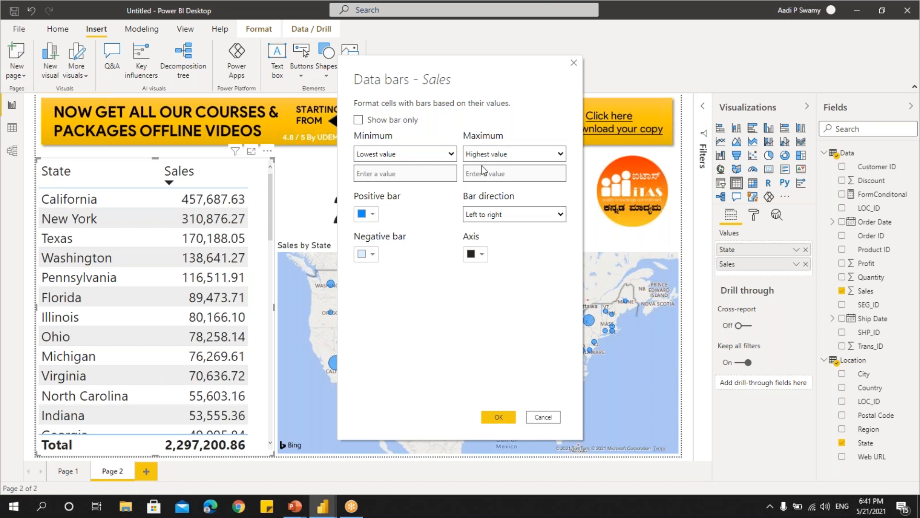
click(366, 215)
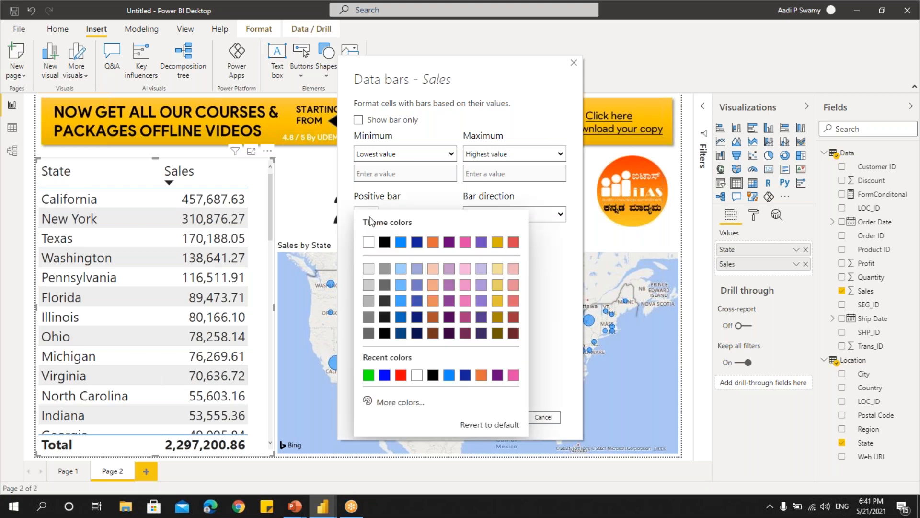
click(389, 378)
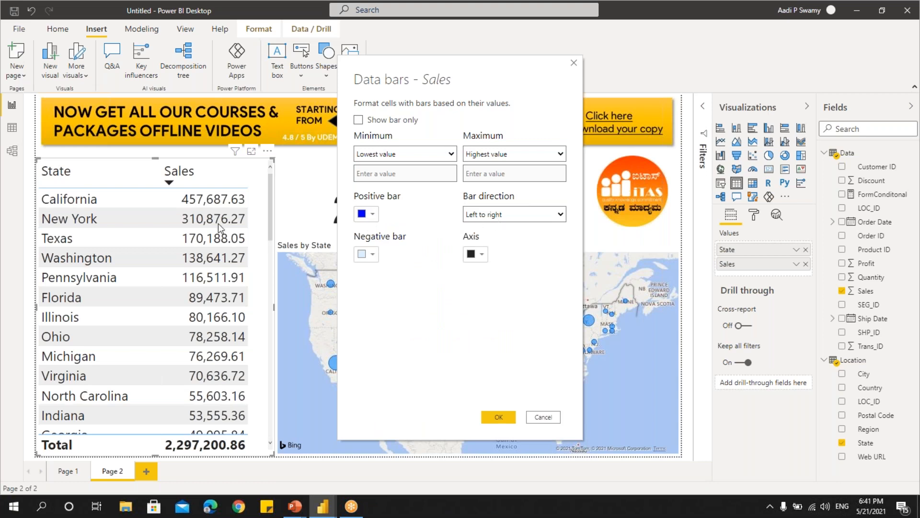
click(508, 214)
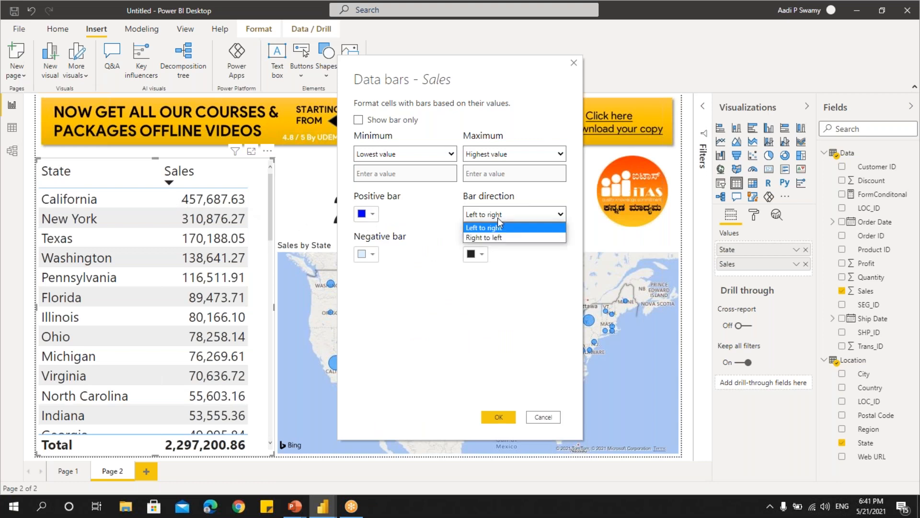
click(498, 228)
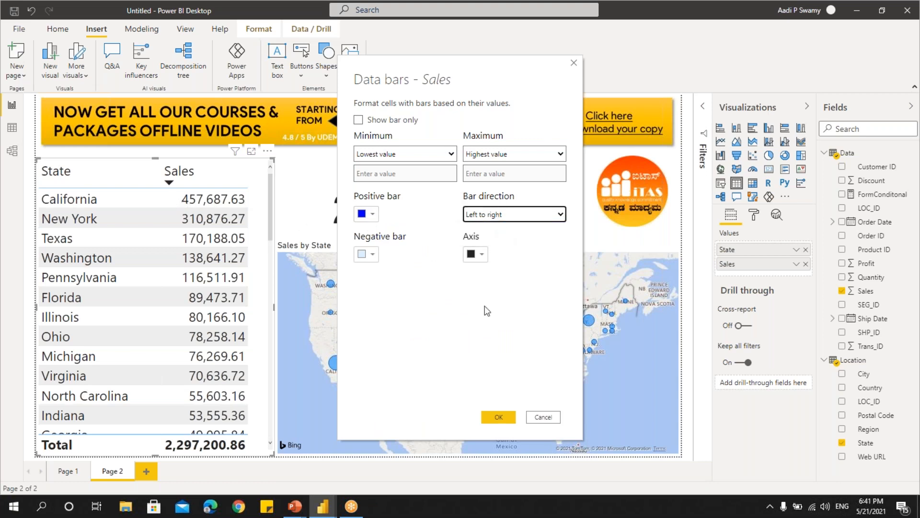
- Color the negative bars red and apply the data bars to the table's Sales values
click(372, 255)
click(401, 221)
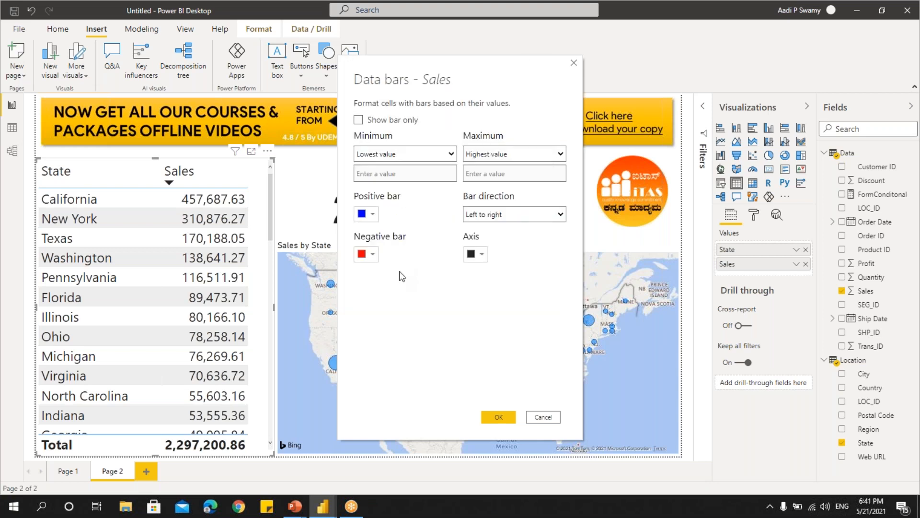
click(373, 257)
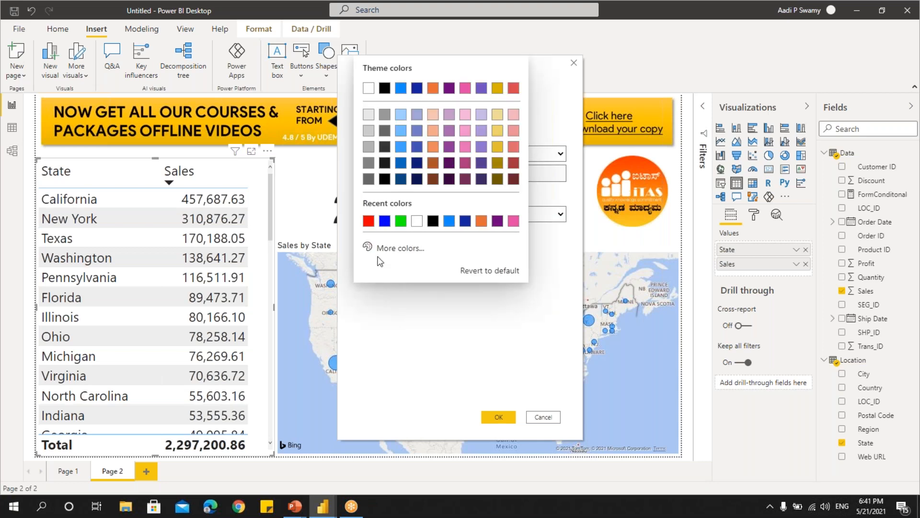
click(370, 223)
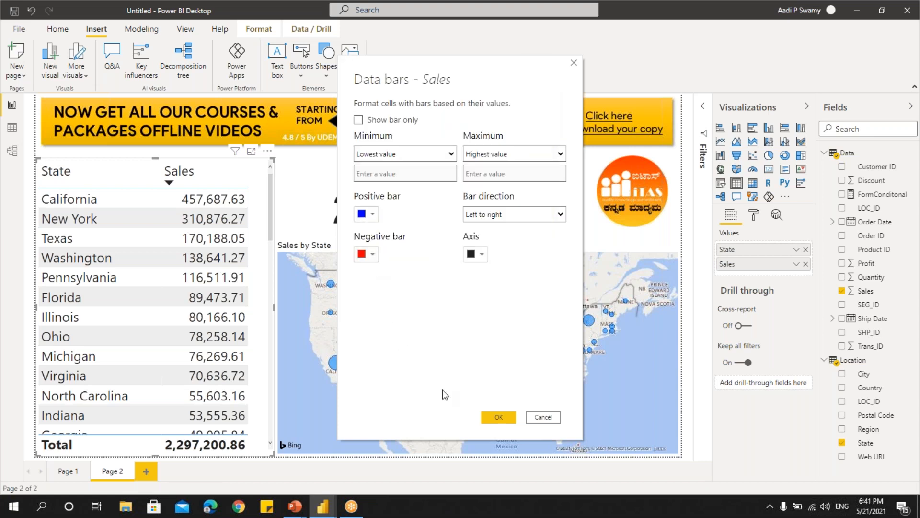
click(499, 418)
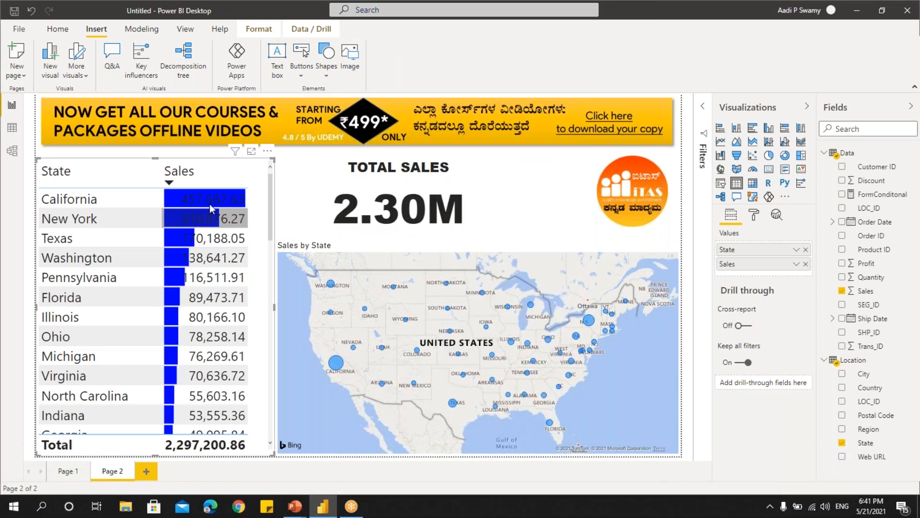
click(271, 370)
drag(270, 366, 272, 170)
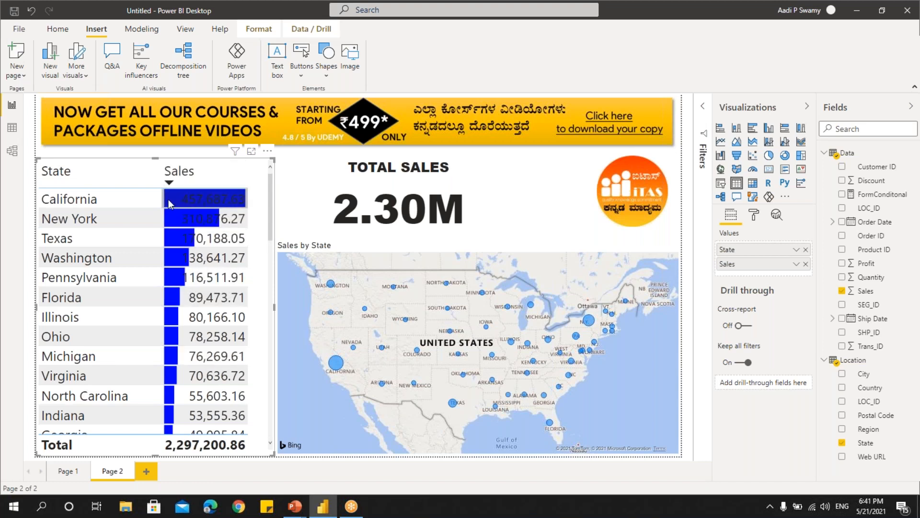
- Change the Sales data bars' direction to right to left and apply it
click(796, 265)
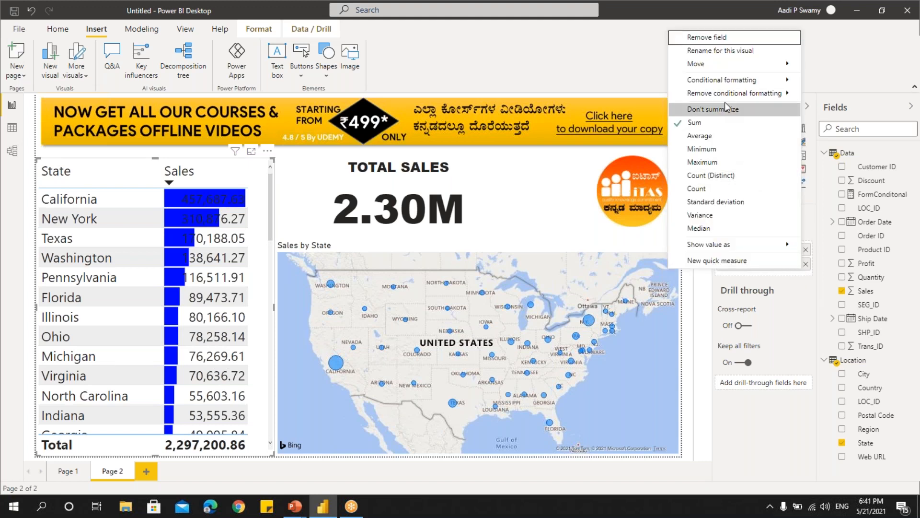
mouse_move(738, 82)
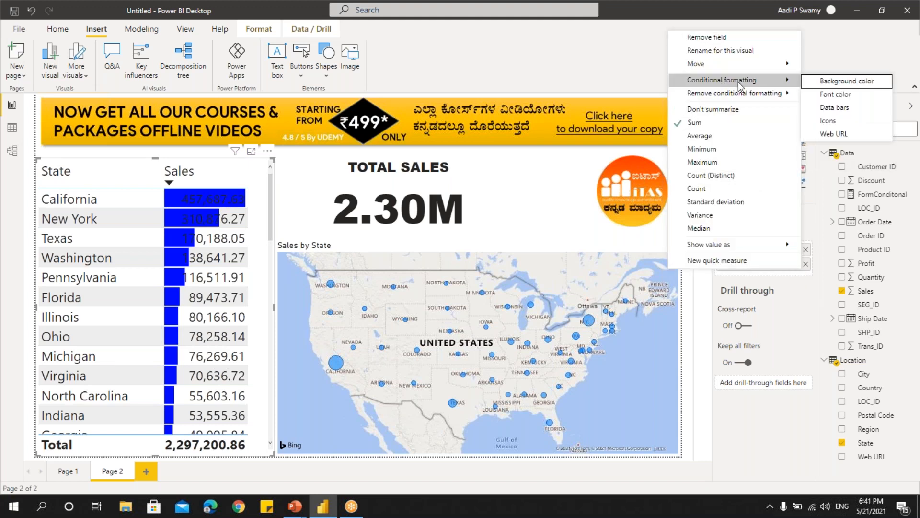
click(834, 107)
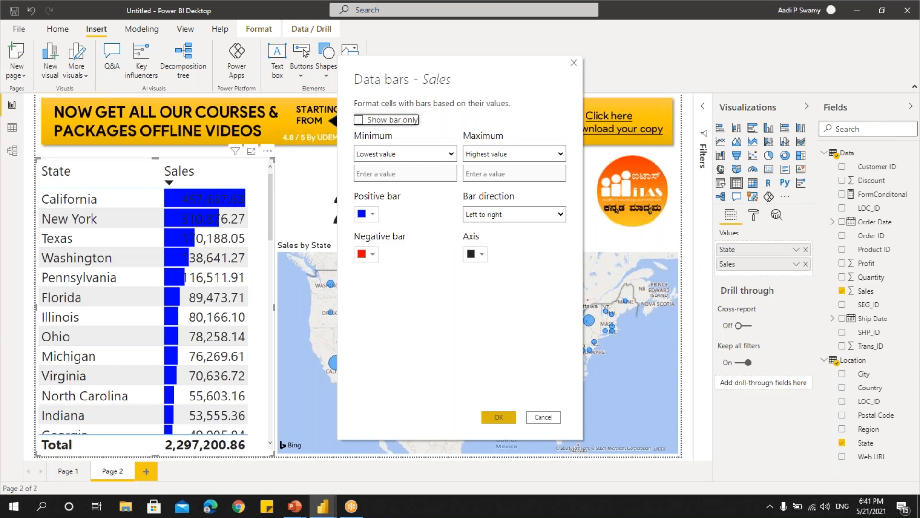
click(469, 215)
click(490, 237)
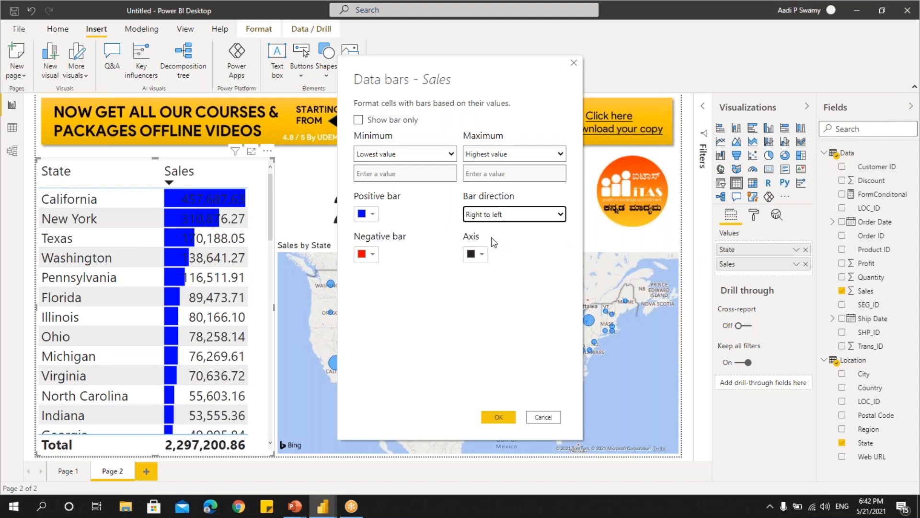
click(499, 418)
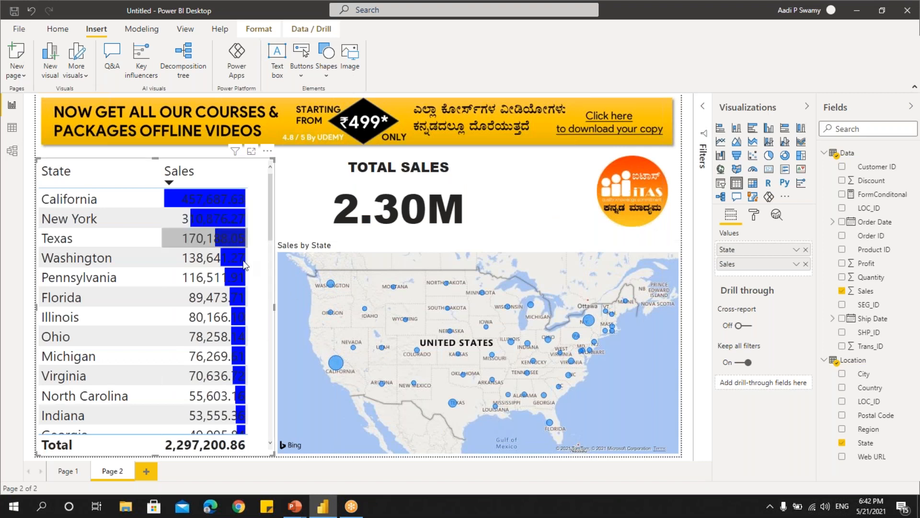
- Set the Sales data bars to show the bar only and run left to right, and apply the changes
click(796, 264)
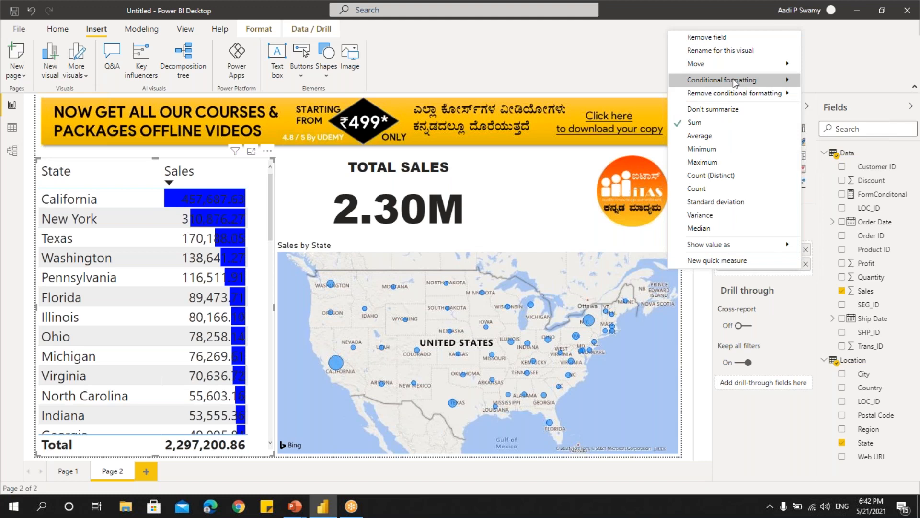
mouse_move(733, 79)
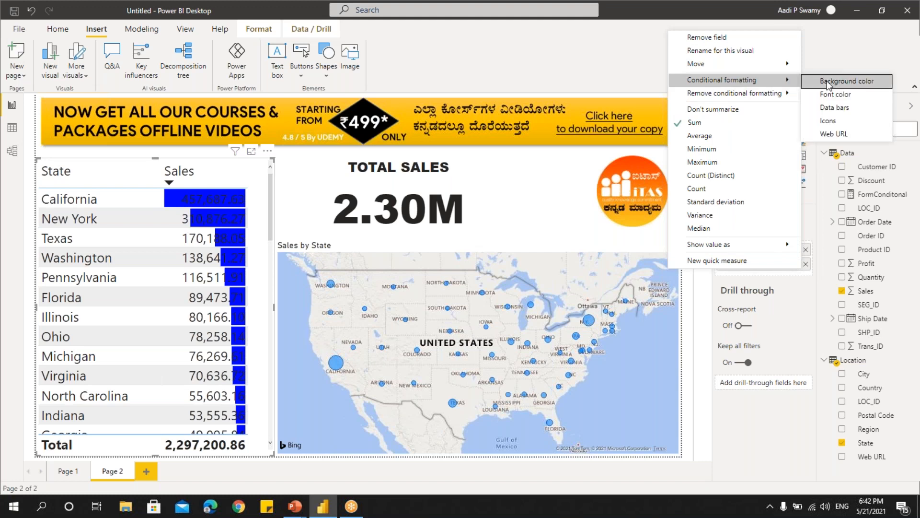
click(832, 108)
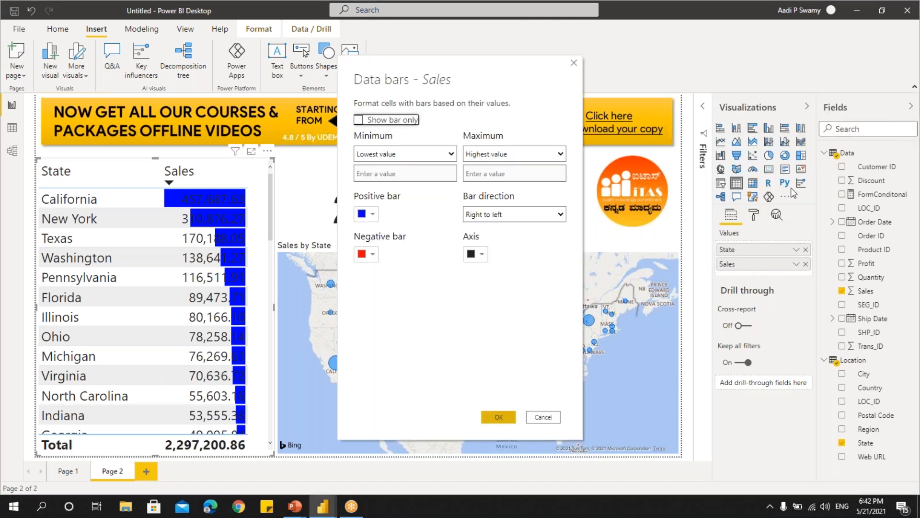
click(358, 121)
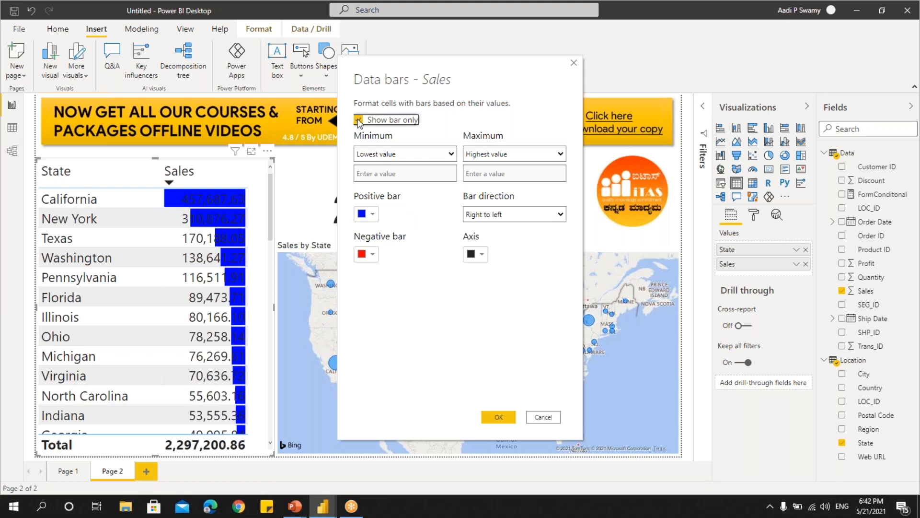
click(486, 214)
click(485, 226)
click(497, 415)
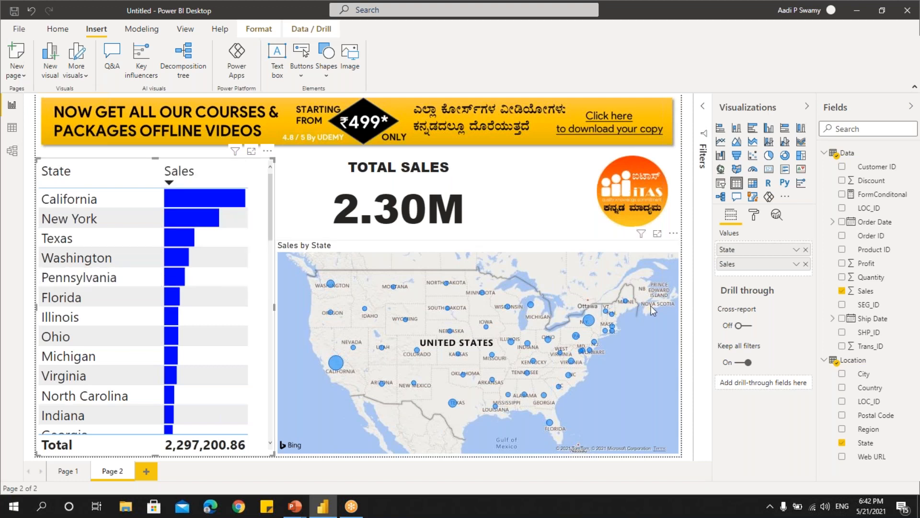
- Remove all conditional formatting, including the data bars, from the table's Sales field
click(796, 264)
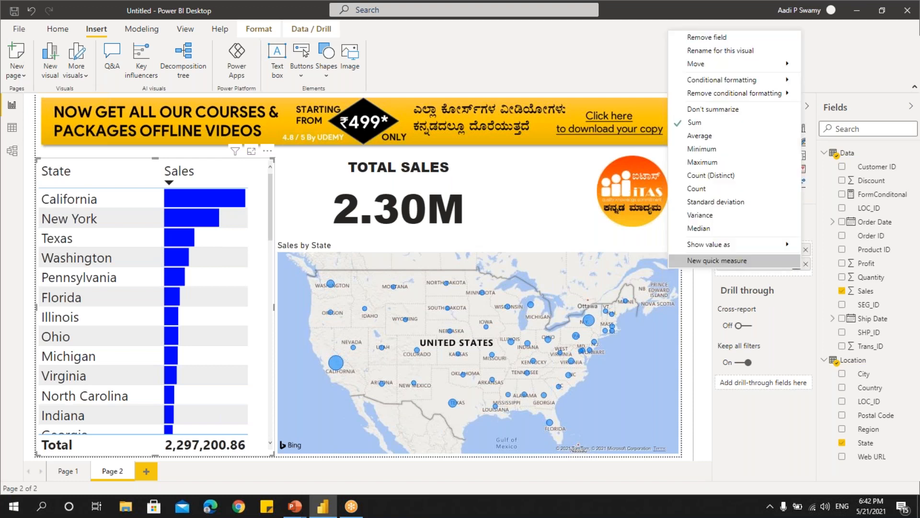
mouse_move(745, 94)
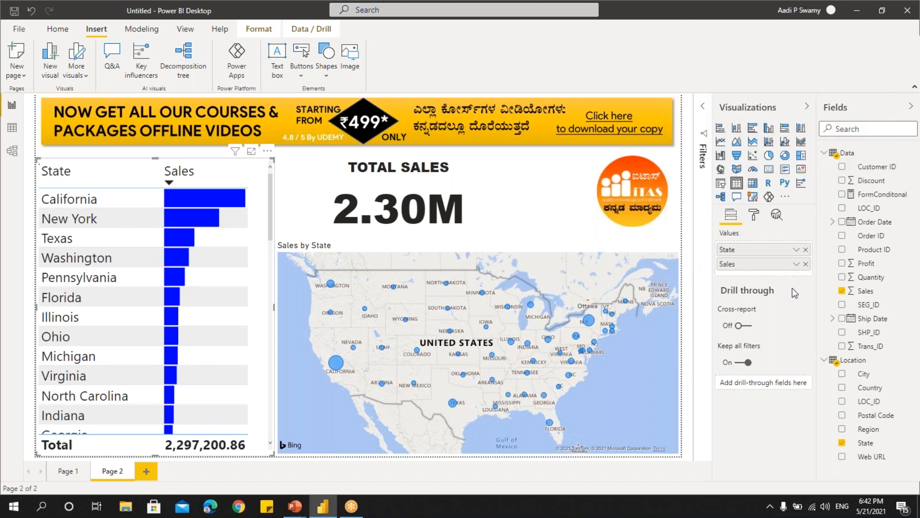
- Open the icon conditional formatting of the table's Sales field and look through the available icon styles
click(797, 265)
mouse_move(736, 83)
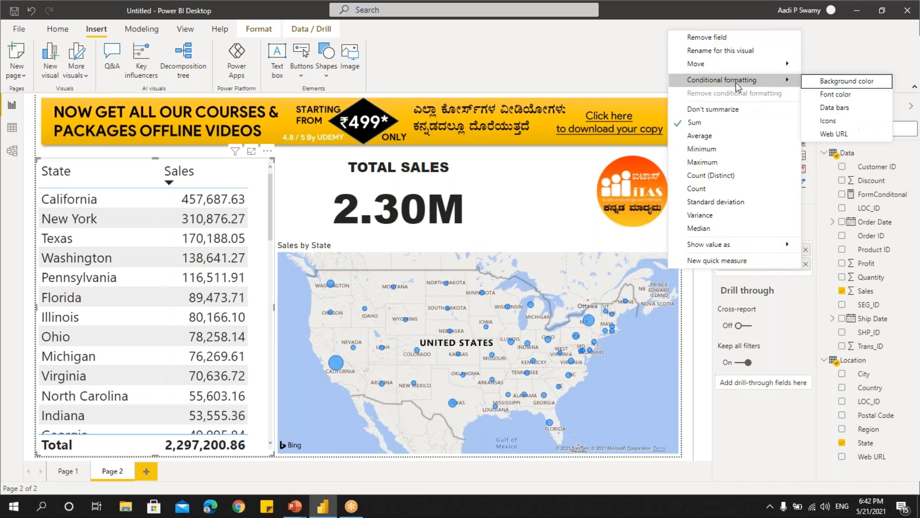
click(822, 119)
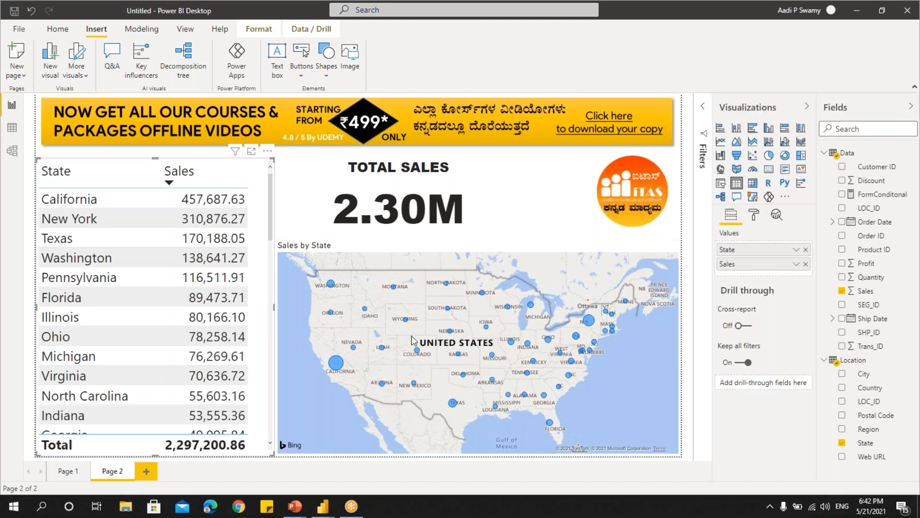
click(595, 223)
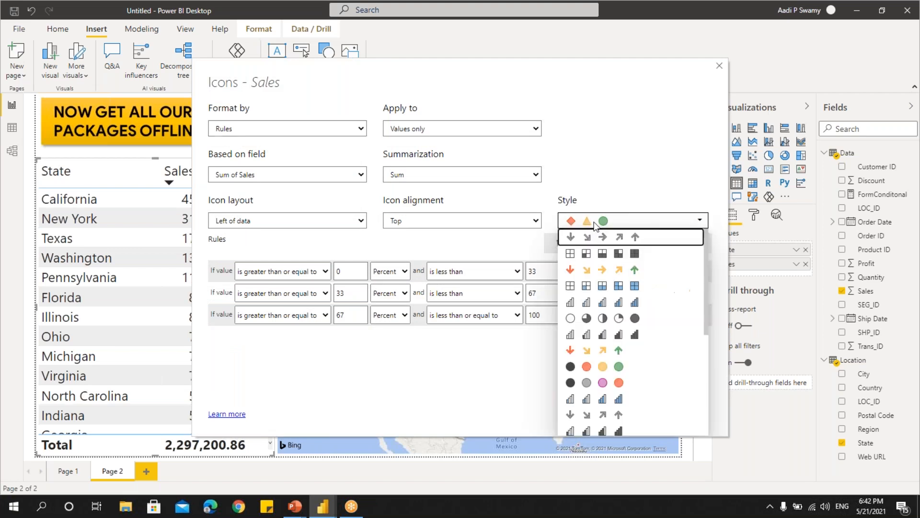
scroll(606, 399, down, 2)
scroll(605, 395, down, 3)
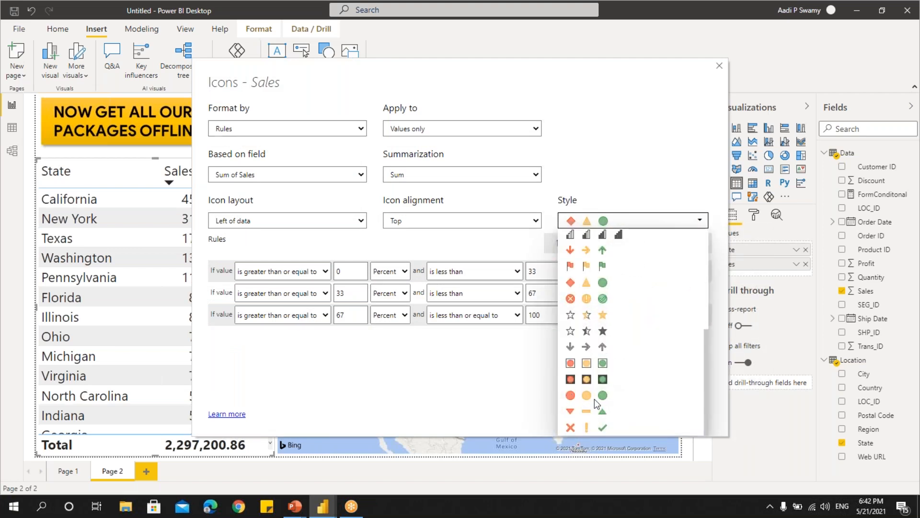
click(513, 385)
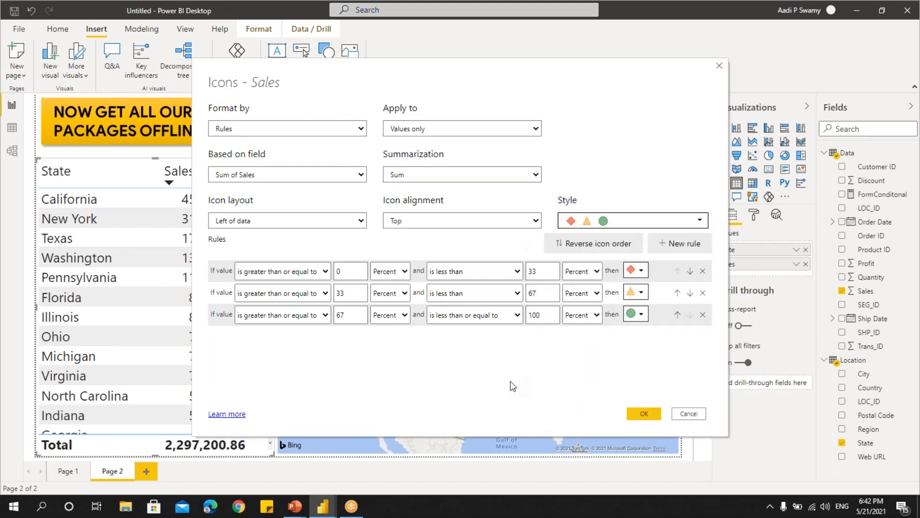
- Format the Sales icons by rules and choose the style with plain red, yellow and green circles
click(238, 128)
click(234, 143)
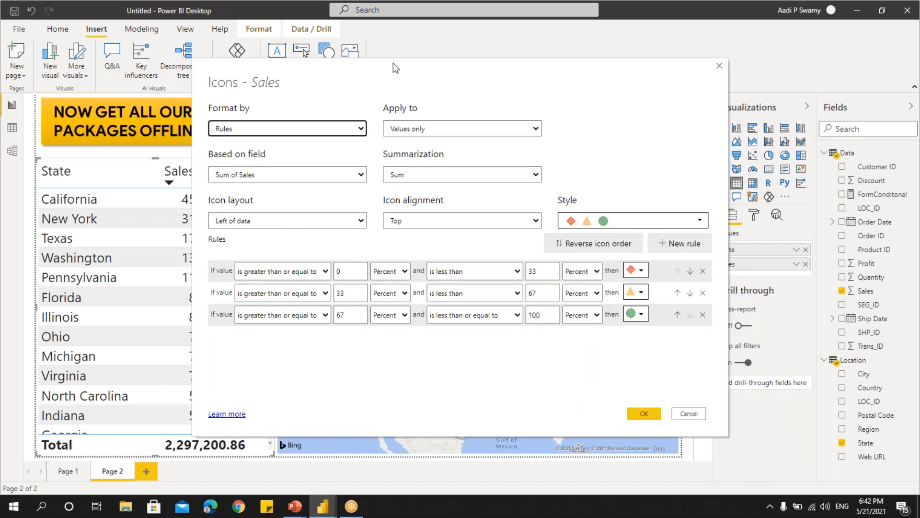
drag(419, 81, 513, 108)
click(359, 152)
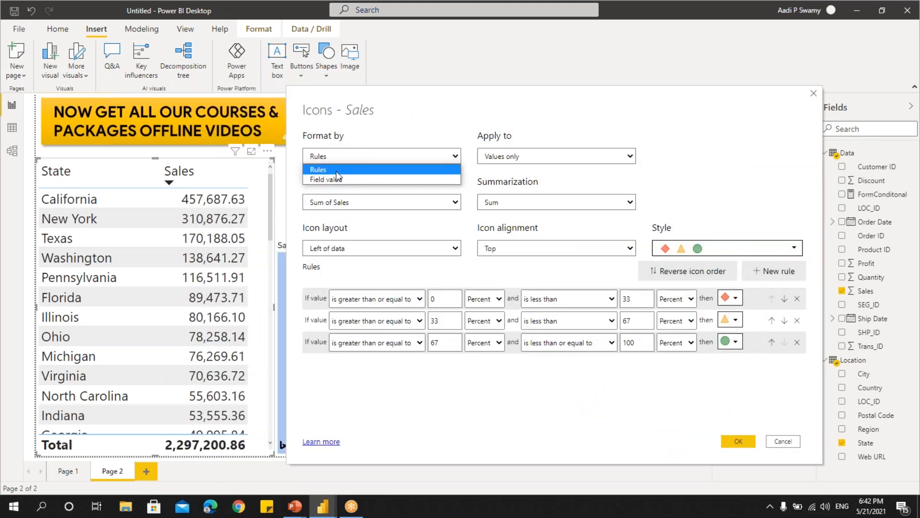
click(331, 170)
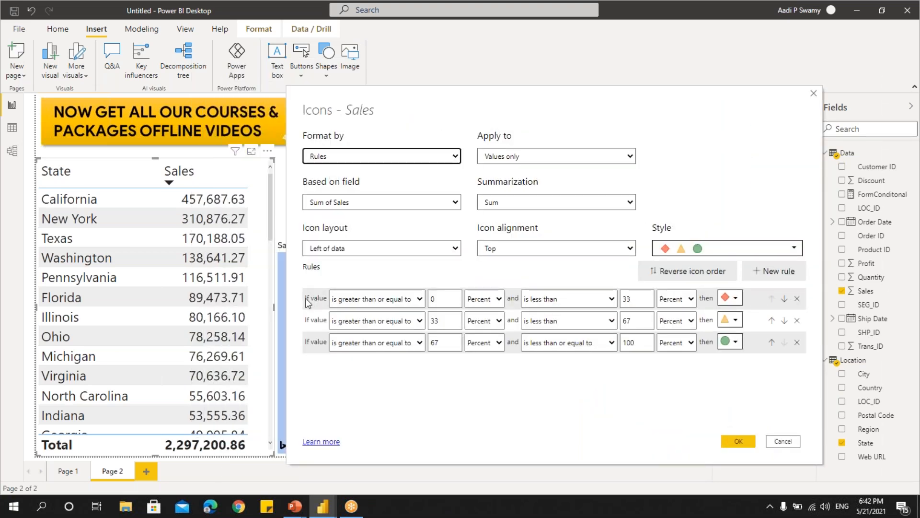
click(701, 251)
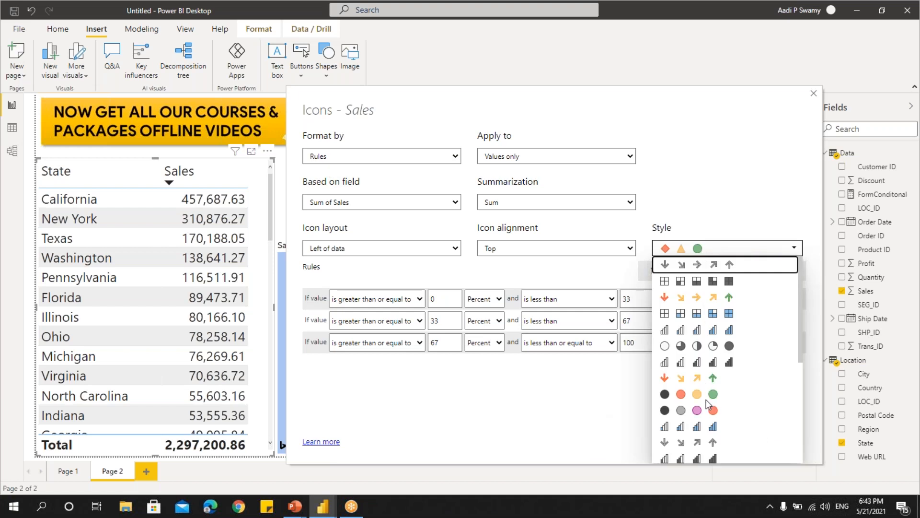
scroll(708, 417, down, 3)
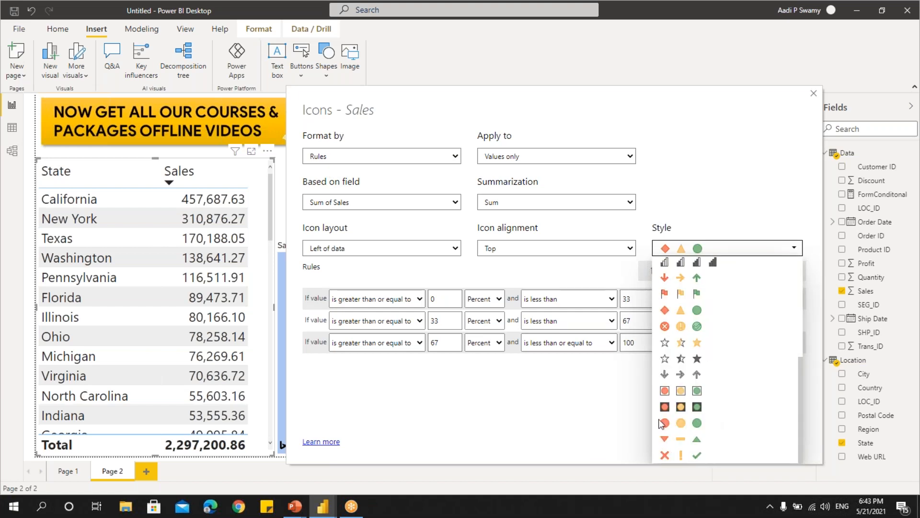
click(693, 423)
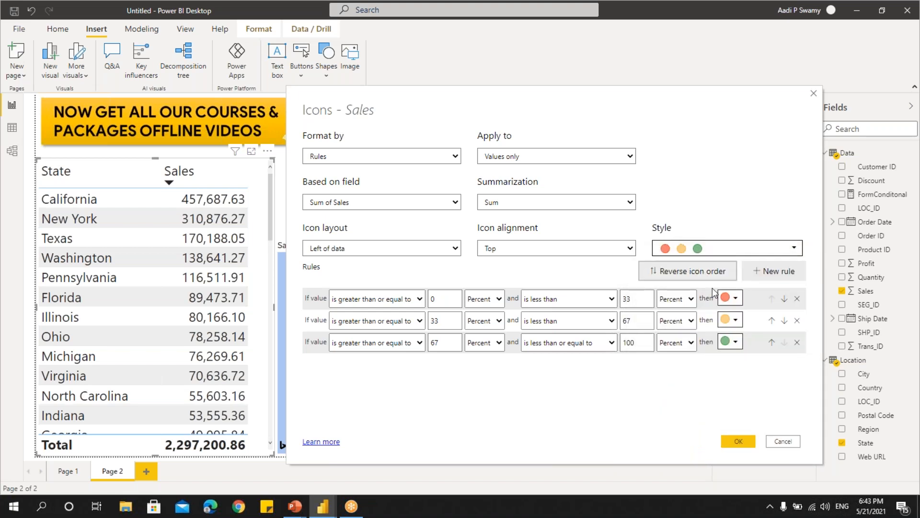
- Look through the icon styles and layouts for the Sales icons, keeping the plain red, yellow and green circles and Left of data
click(696, 251)
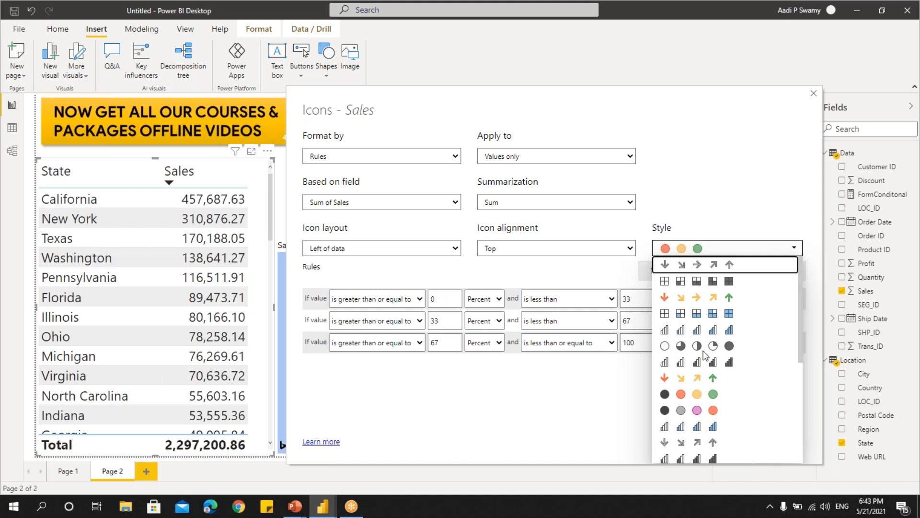
scroll(716, 366, down, 5)
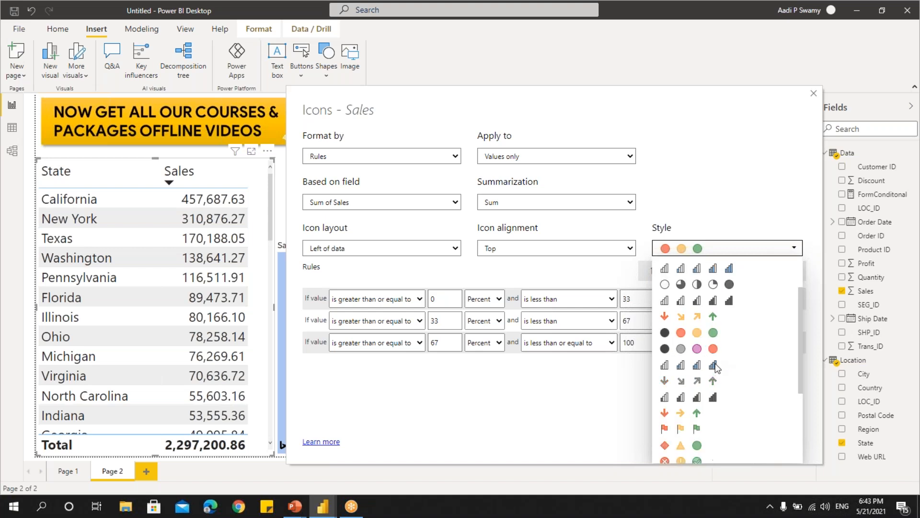
click(676, 422)
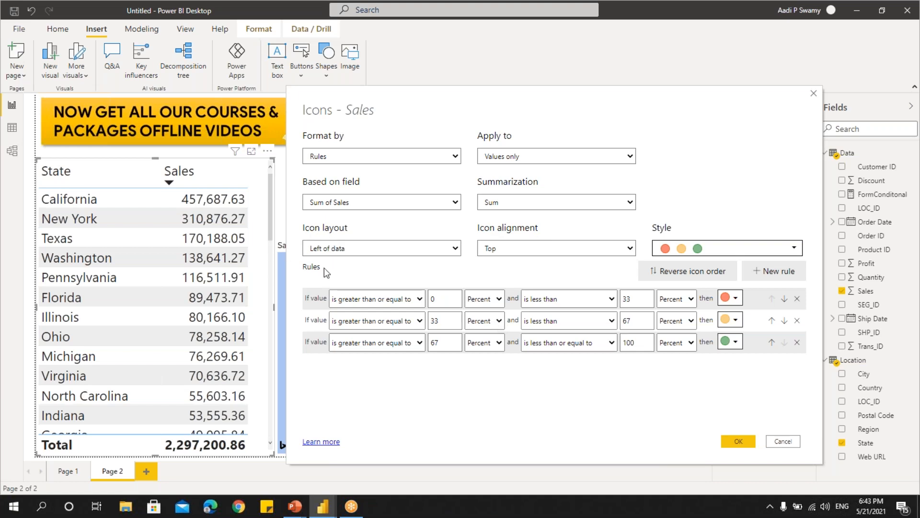
click(335, 249)
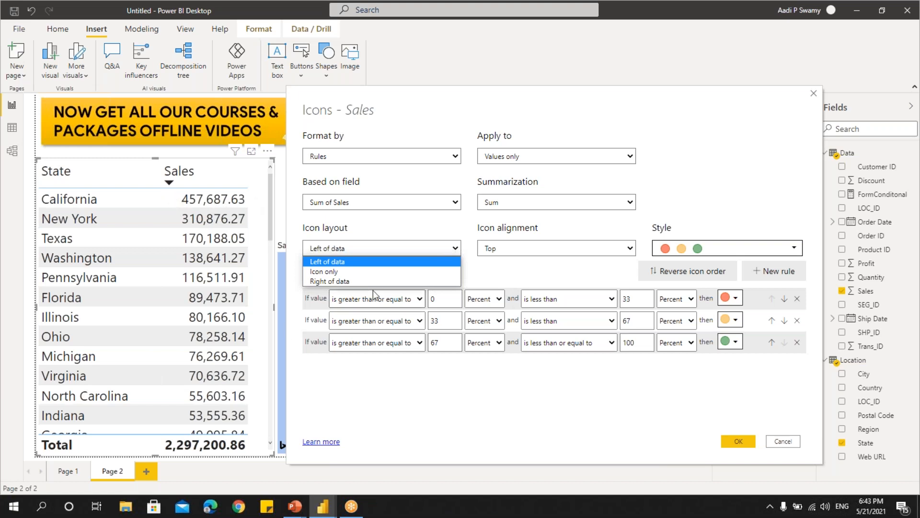
click(330, 261)
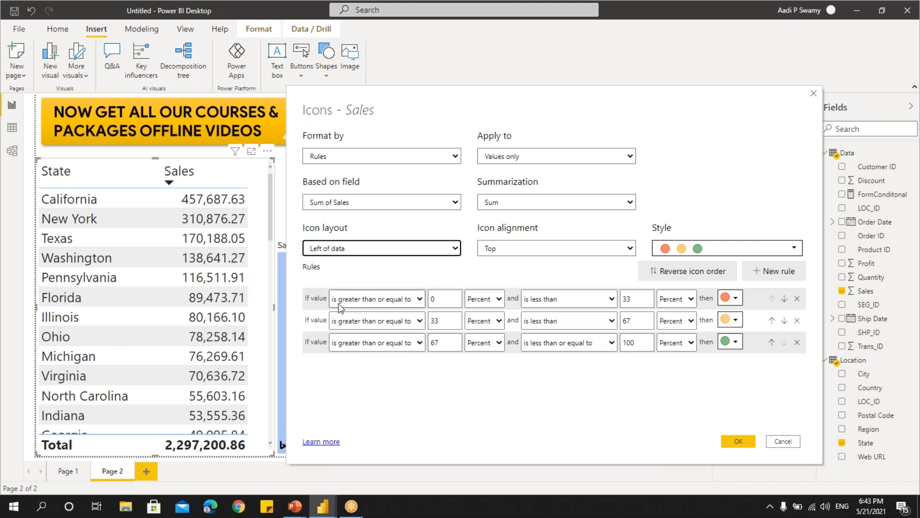
- Set the lower and upper bounds of all three Sales icon rules to use Number instead of Percent
click(482, 299)
click(482, 314)
click(482, 321)
click(481, 336)
click(482, 342)
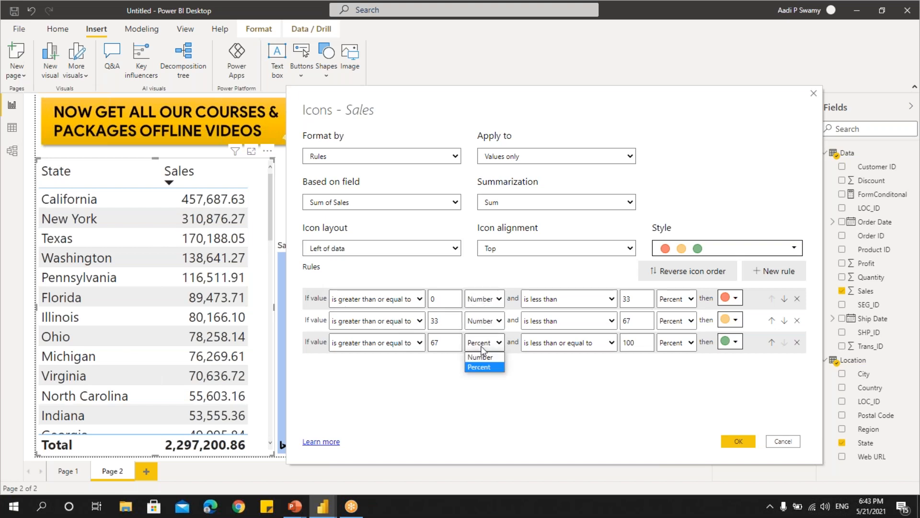
click(676, 299)
click(674, 312)
click(675, 322)
click(675, 342)
click(673, 353)
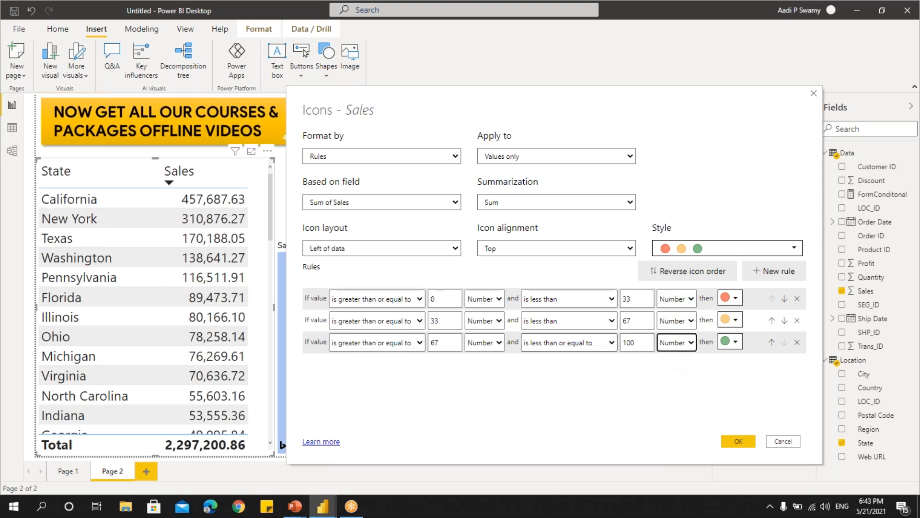
- Set the red circle rule's upper limit to 25000 and the yellow circle rule's range to 25000 up to 100000
double_click(626, 298)
text(25000)
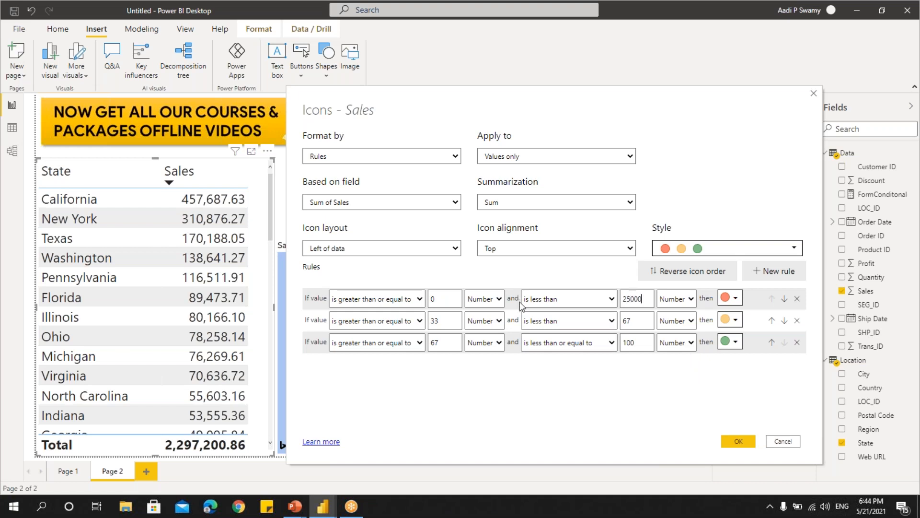
double_click(447, 323)
text(25000)
key(Tab)
text(1)
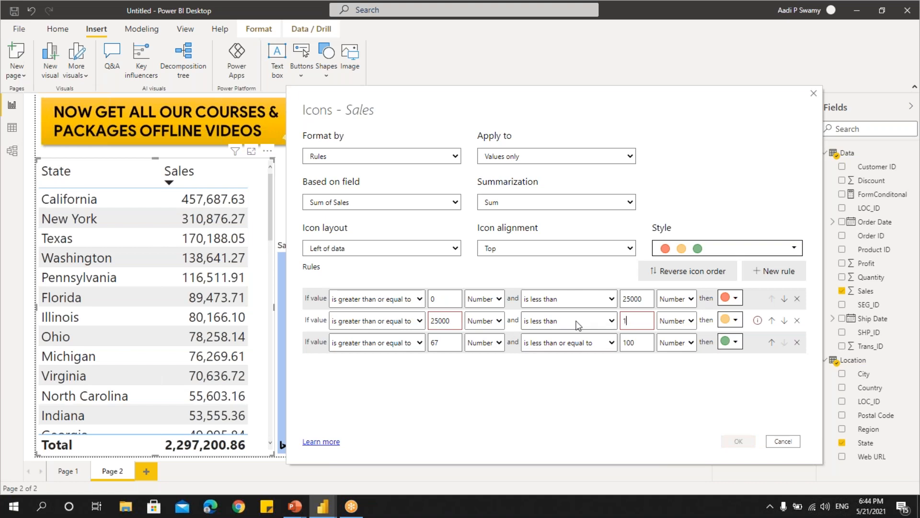
text(00000)
- Set the green circle rule's range from 100000 up to and including 1000000
double_click(436, 342)
text(10000)
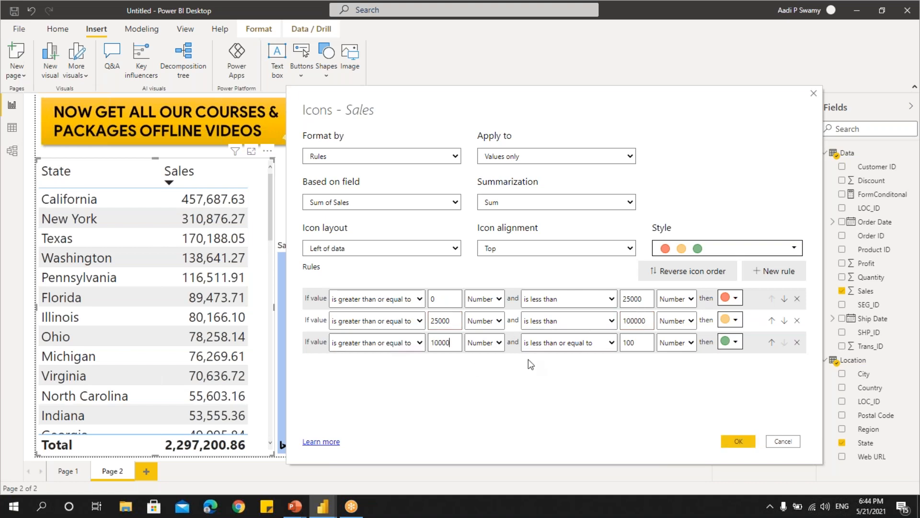
text(0)
double_click(637, 343)
text(100)
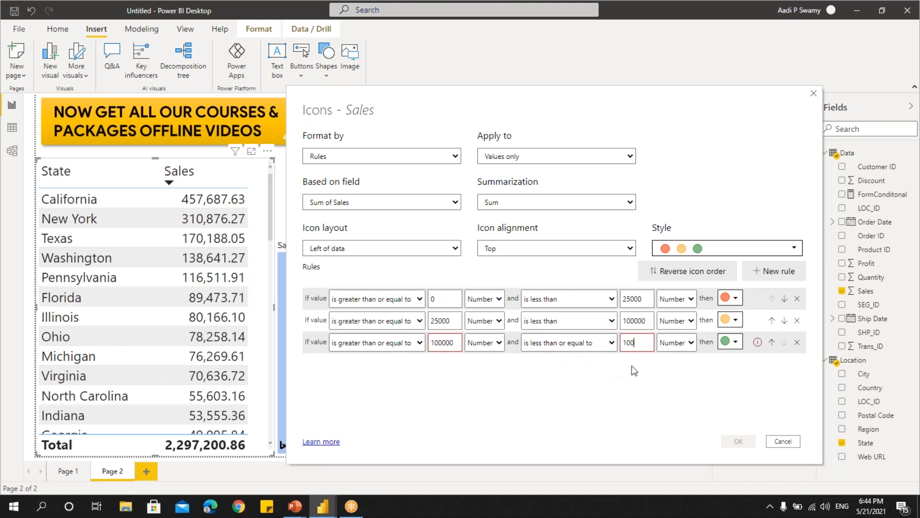
text(0000)
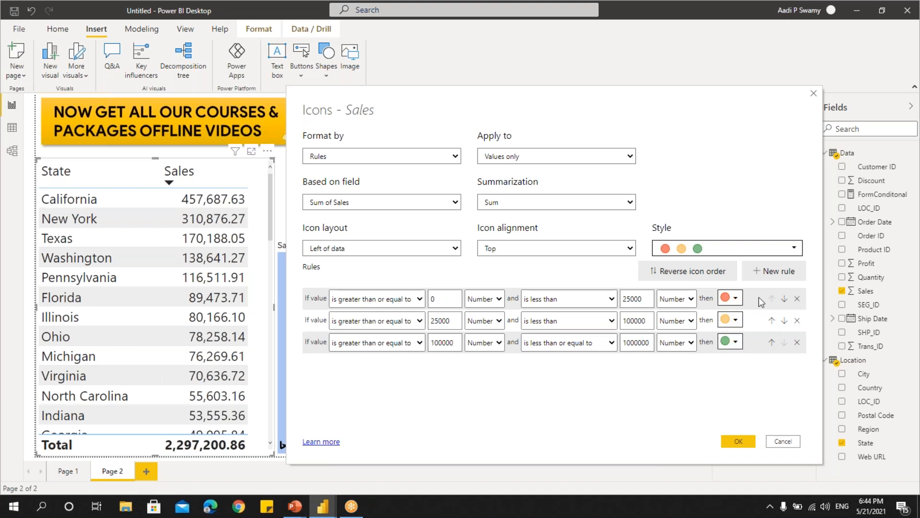
- Try Percent for the green rule's upper limit, switch it back to Number and apply the Sales icon rules
click(683, 367)
mouse_move(758, 346)
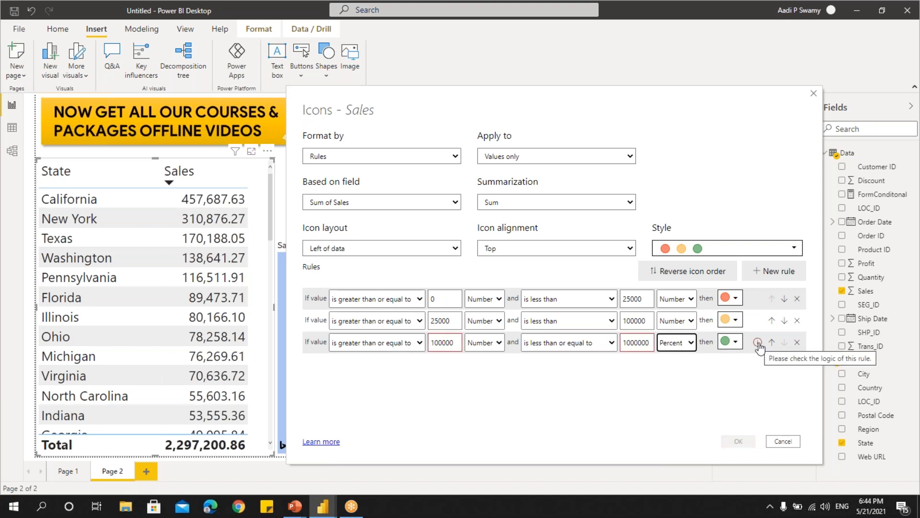
click(676, 342)
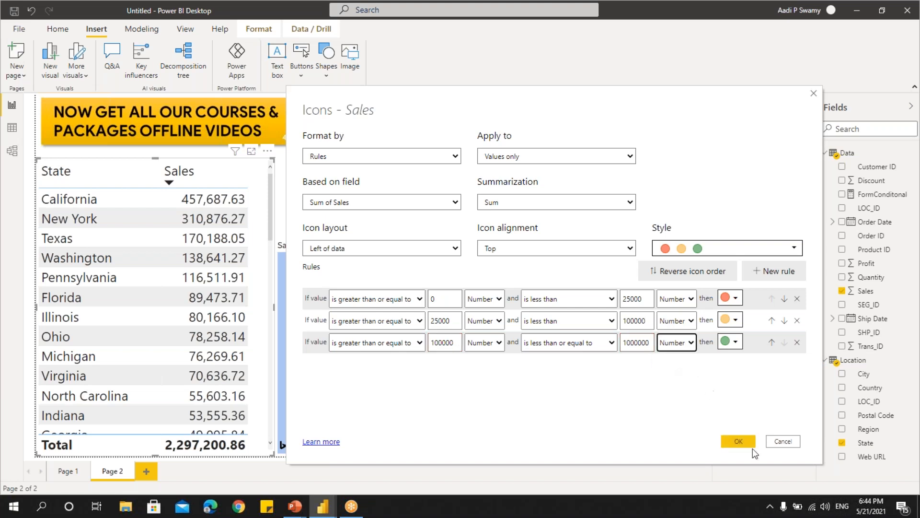
click(741, 440)
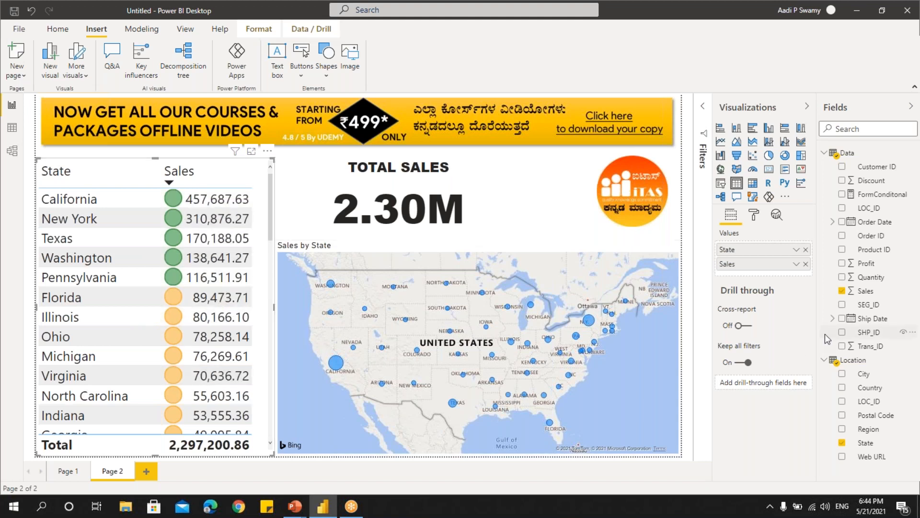
- Reopen the icon formatting of the table's Sales field, set the icon layout to Icon only and apply it
click(796, 264)
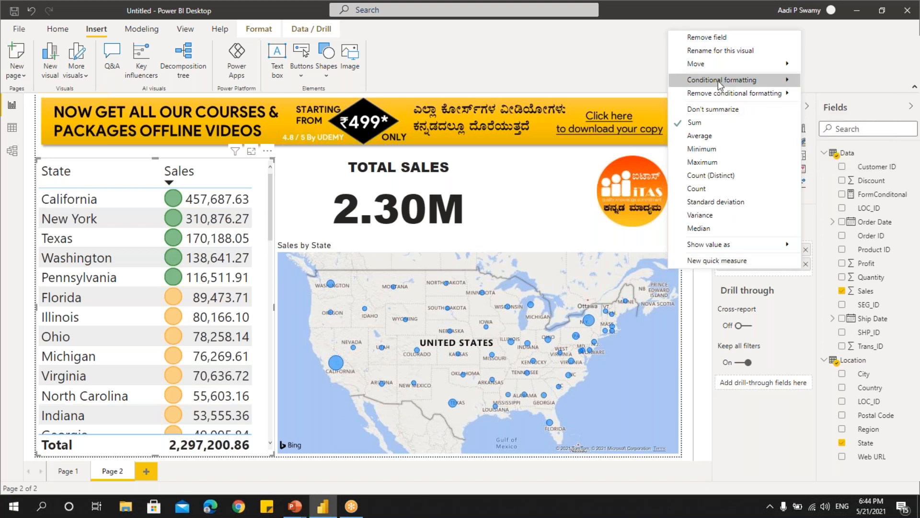
mouse_move(718, 80)
mouse_move(782, 79)
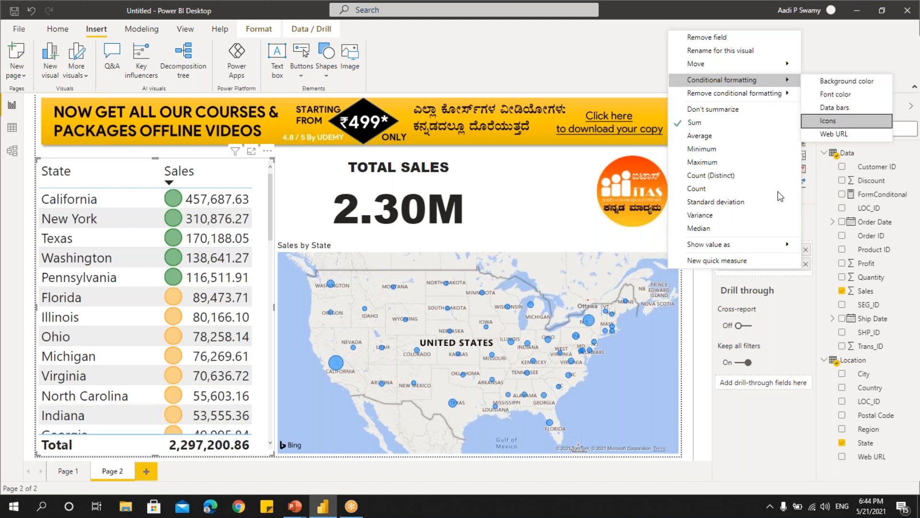
click(827, 124)
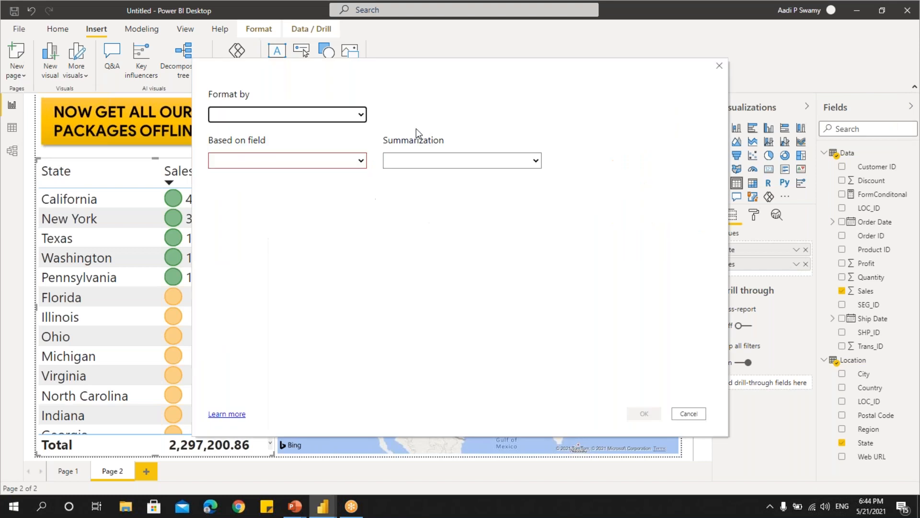
click(424, 236)
click(387, 260)
click(775, 432)
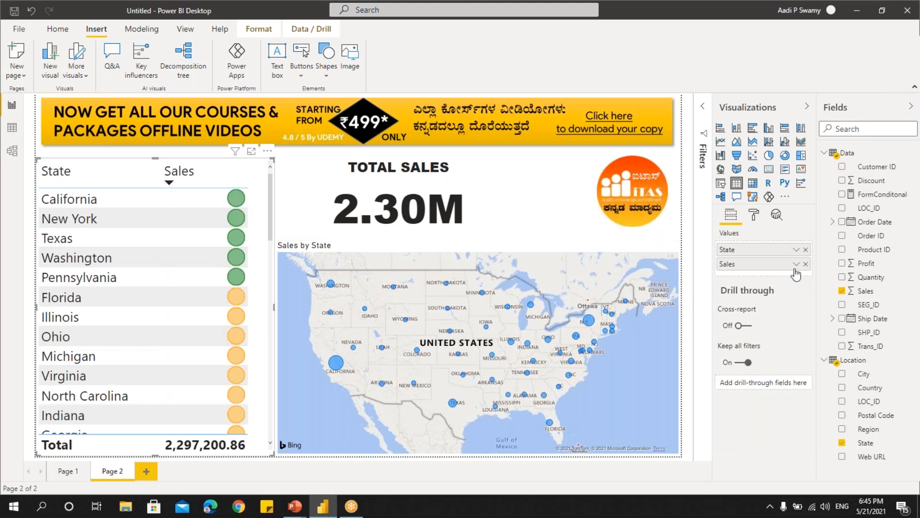
- Clear all conditional formatting, including the icons, from the table's Sales field
click(796, 264)
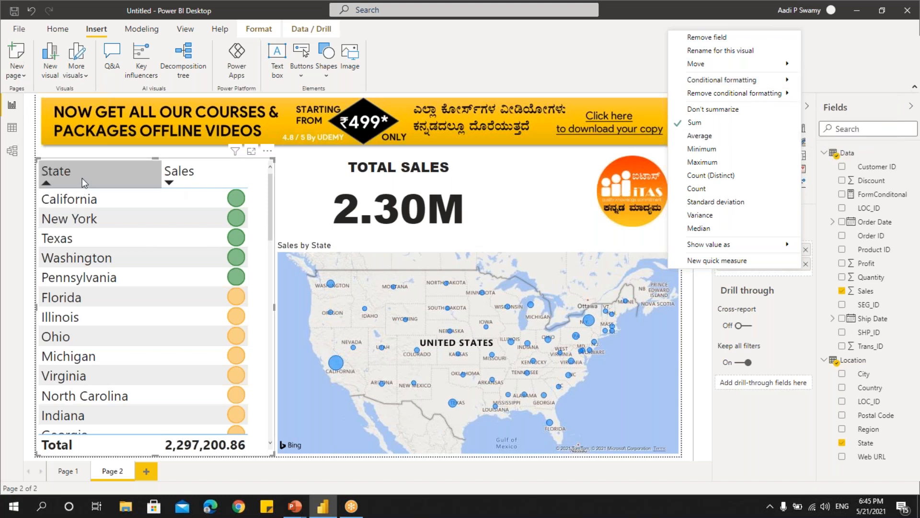
mouse_move(727, 95)
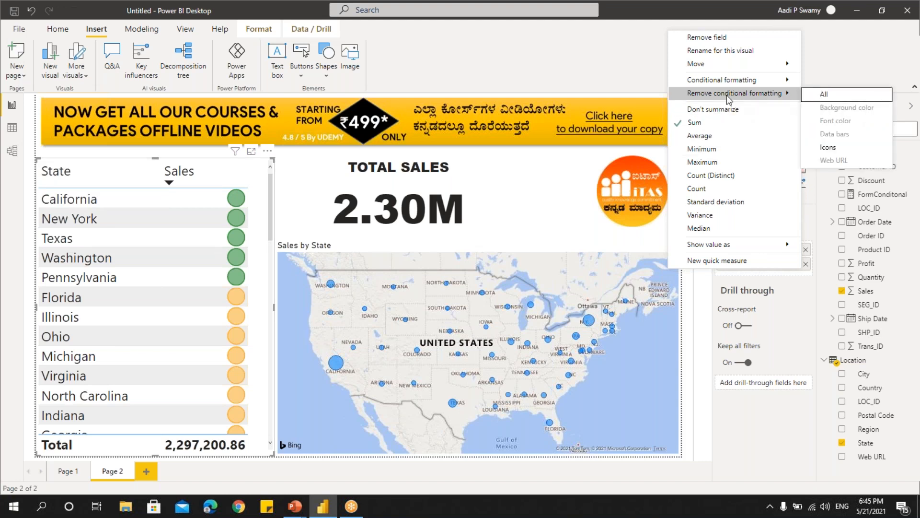
click(824, 96)
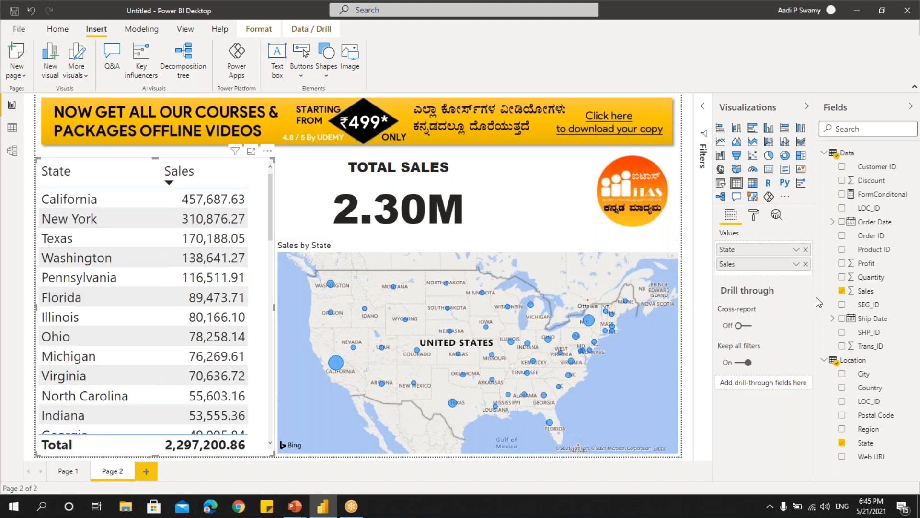
- Open the background color formatting of the table's State field, compare Color scale with Rules, and choose formatting by Rules
click(797, 250)
mouse_move(733, 306)
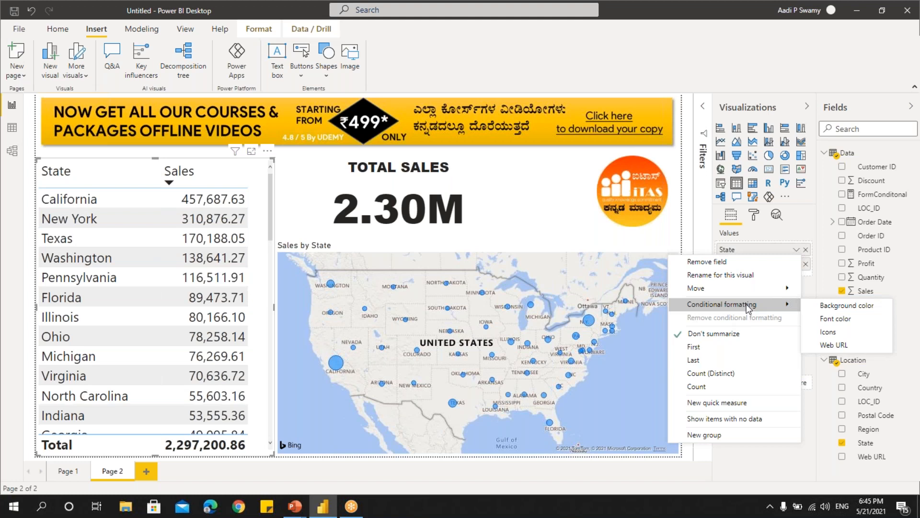
click(829, 306)
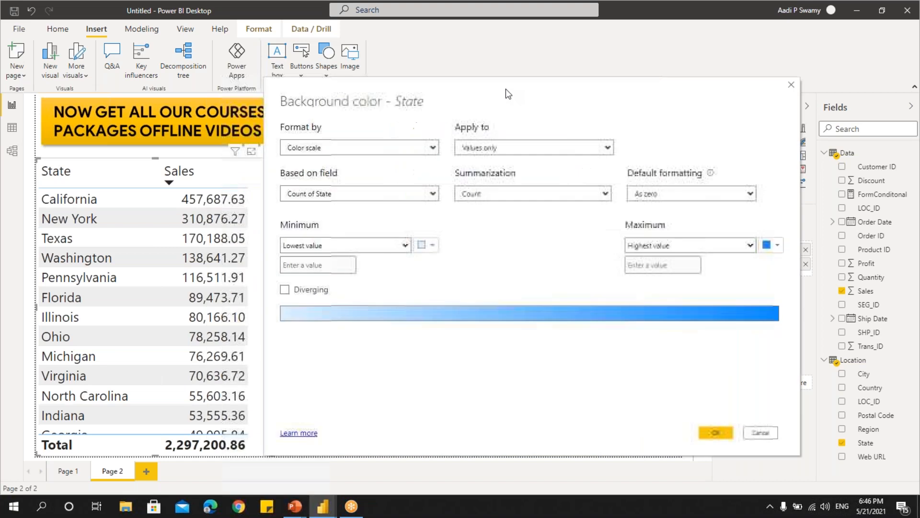
click(338, 148)
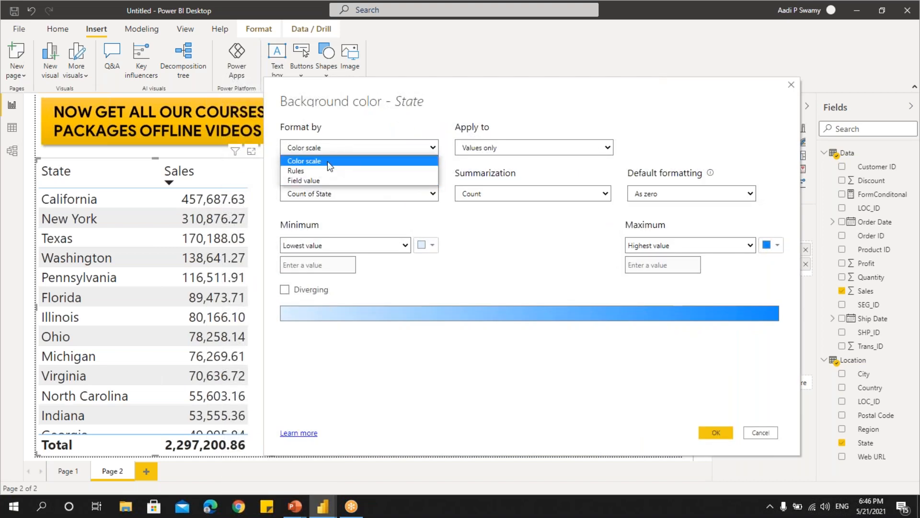
click(328, 163)
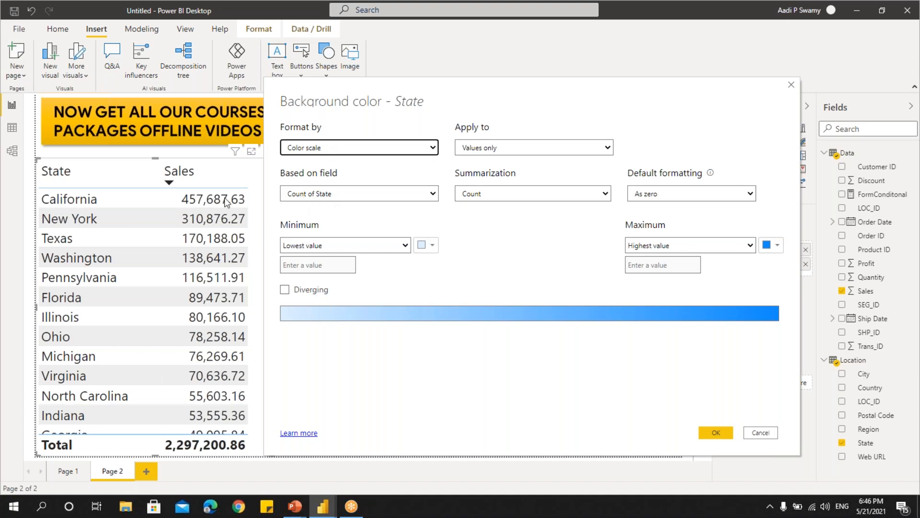
click(316, 150)
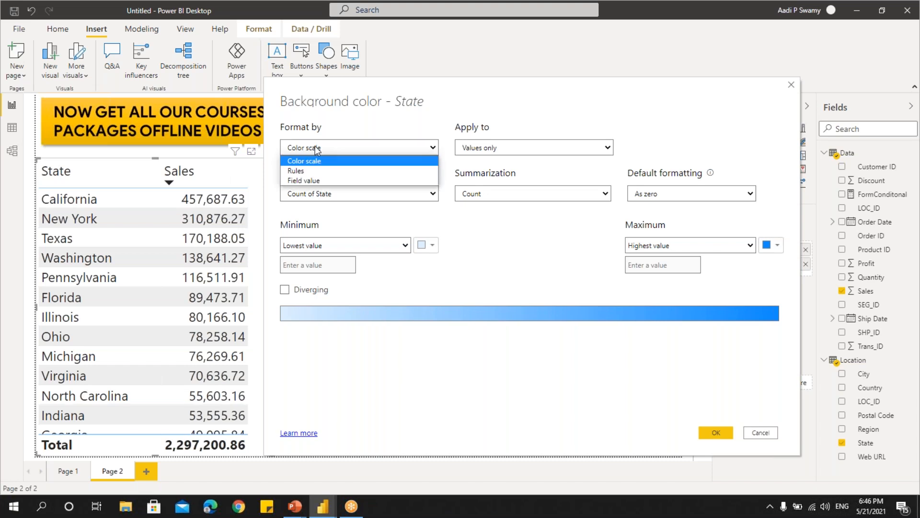
click(309, 173)
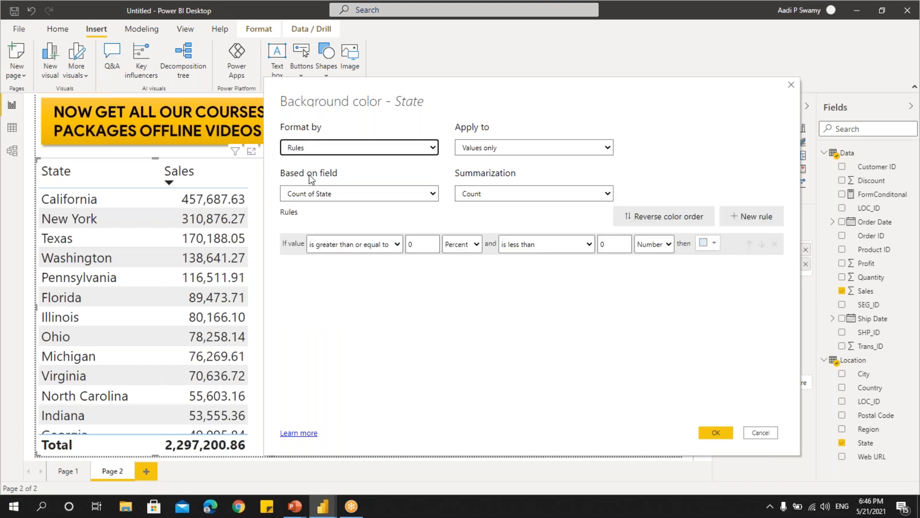
click(323, 148)
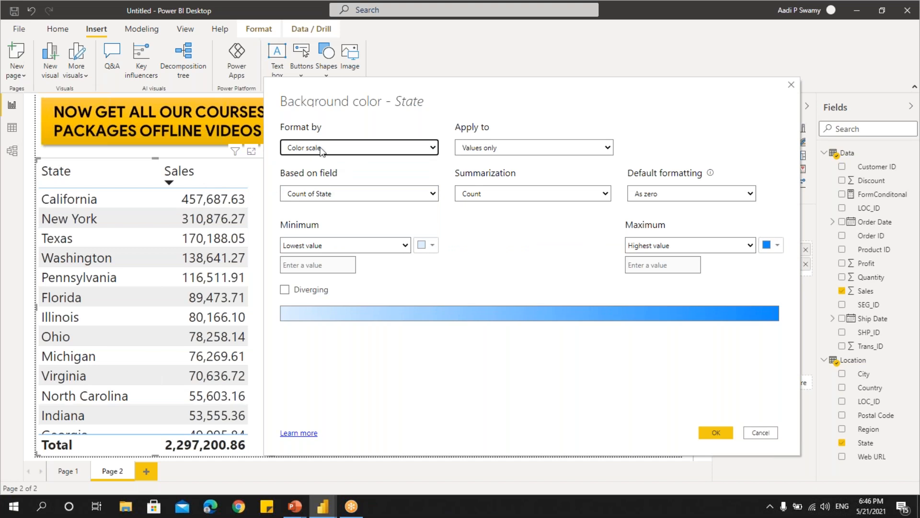
click(330, 148)
click(318, 168)
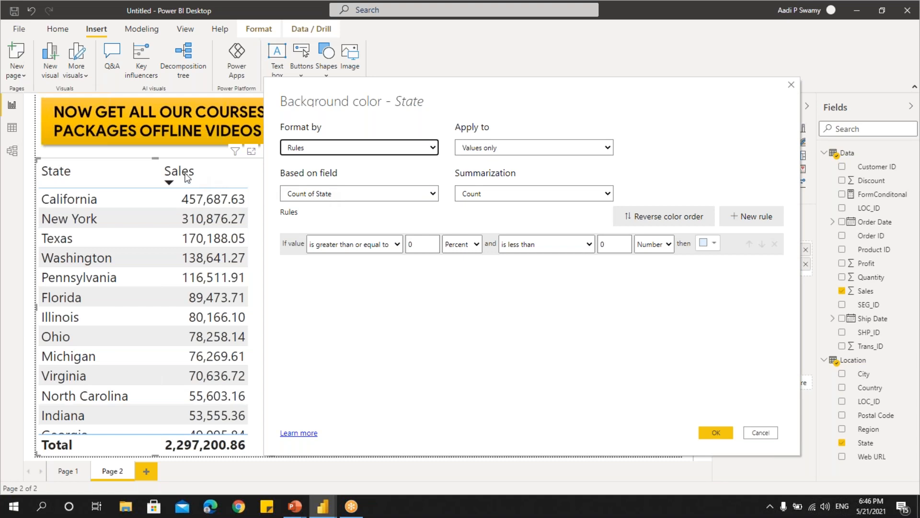
- Base the State background color rules on the Sales field of the Data table
click(322, 196)
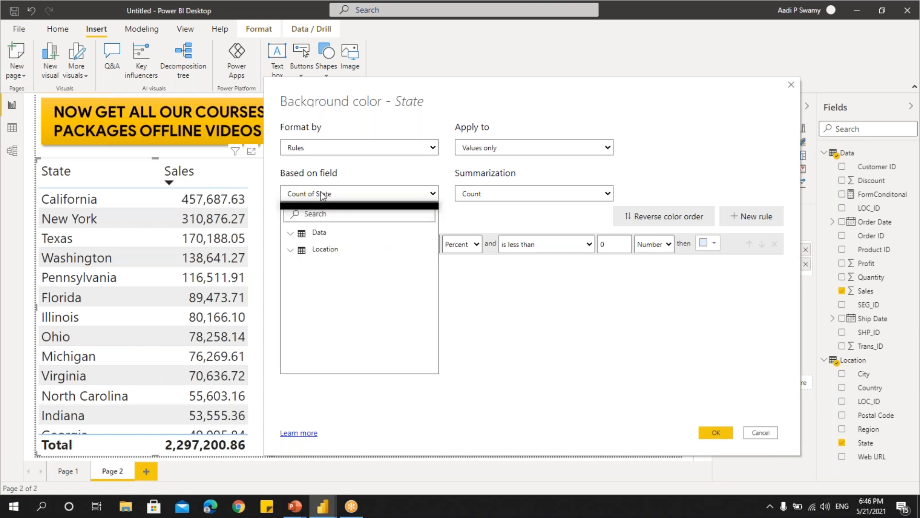
click(290, 234)
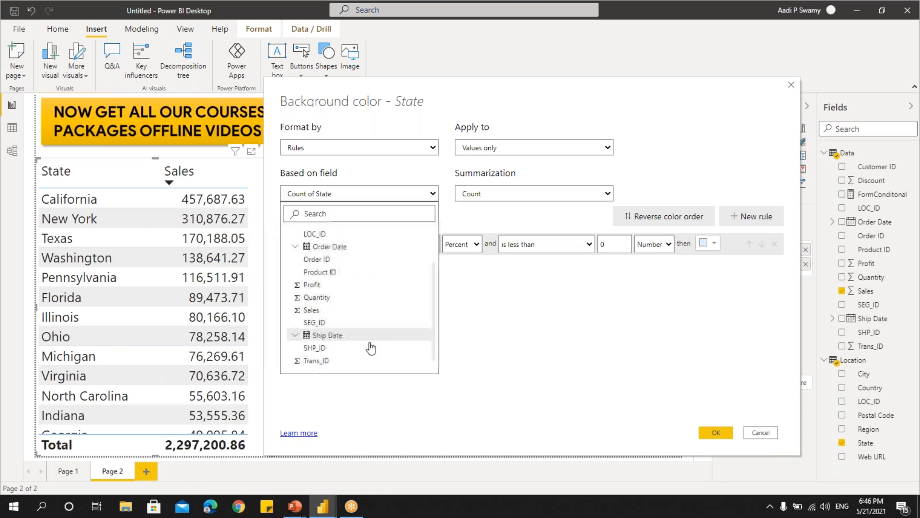
scroll(370, 343, down, 1)
click(312, 308)
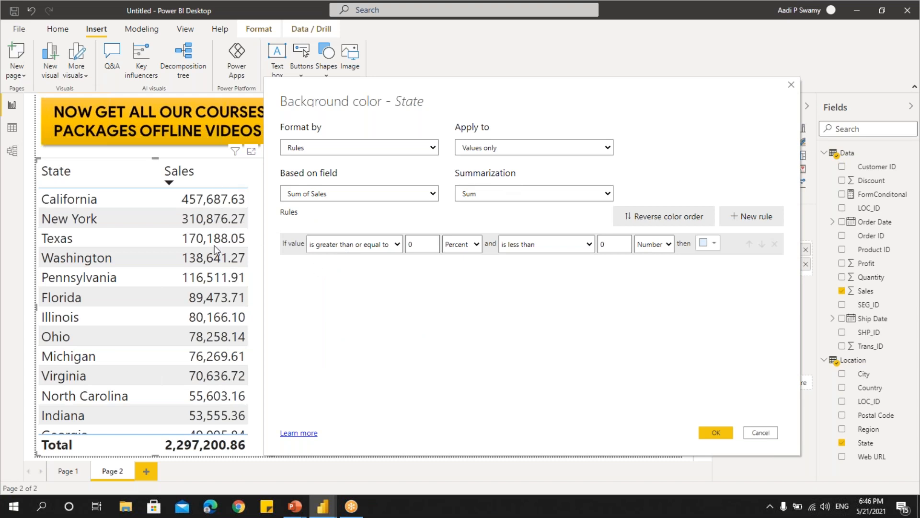
- Try Average as the summarization for the State background color rules and return it to Sum
click(475, 194)
click(476, 219)
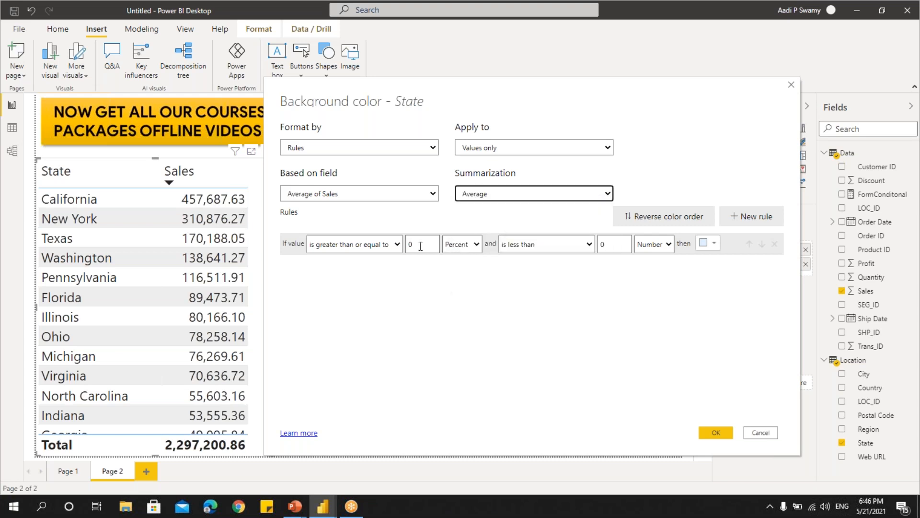
click(475, 194)
click(474, 207)
click(480, 194)
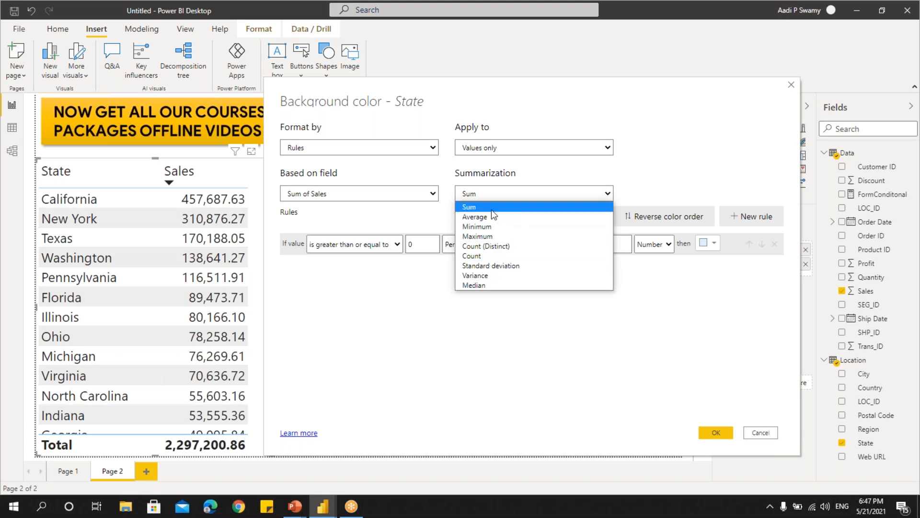
click(470, 208)
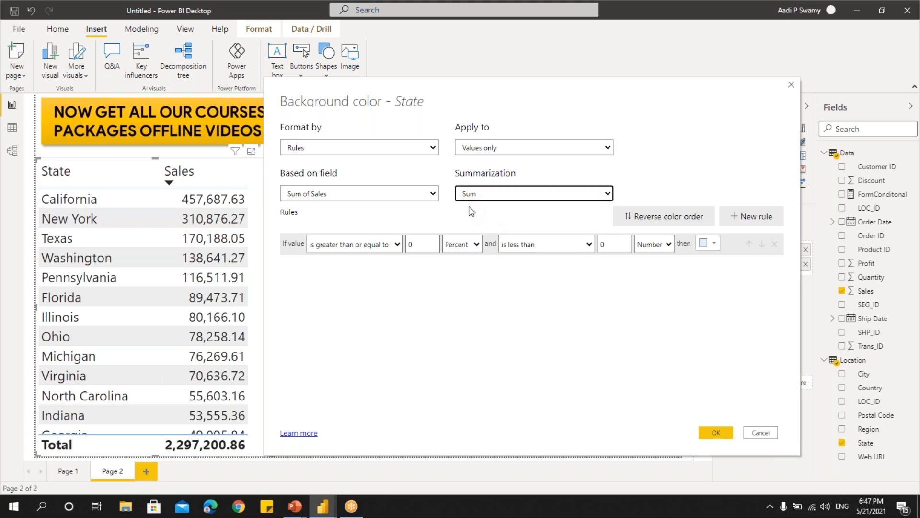
- Add two more State background color rules and set the first rule's upper limit to 25000
click(752, 217)
click(752, 217)
double_click(605, 242)
text(25000)
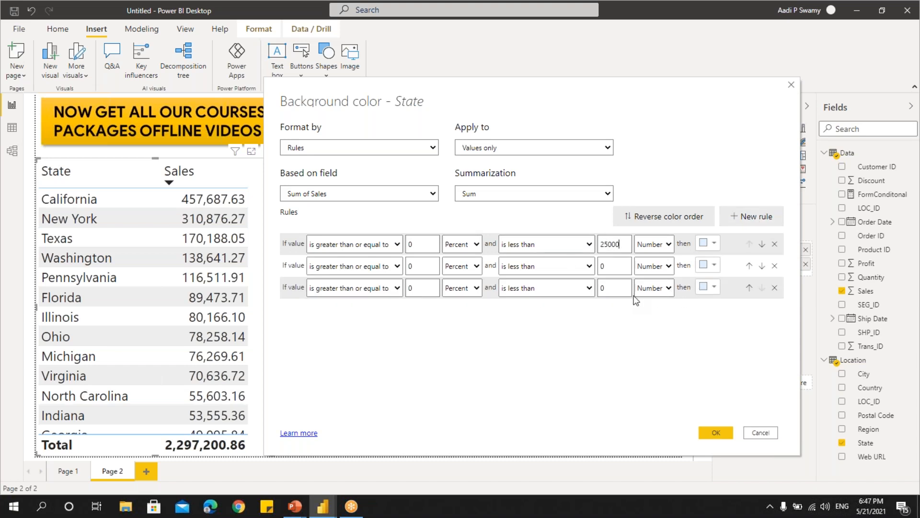
- Set the second State color rule's range to 25000–100000 and the third rule's range to 100000–1000000
double_click(429, 266)
text(25000)
double_click(614, 269)
text(100000)
double_click(412, 288)
text(100000)
double_click(603, 288)
text(10000)
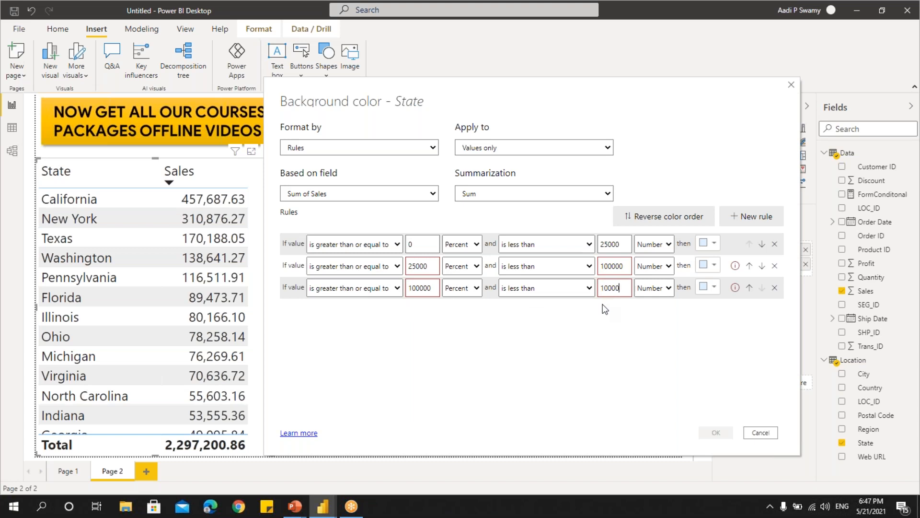
text(00)
- Color the first State rule red, the second blue and the third green
click(709, 244)
click(635, 392)
click(713, 265)
click(649, 391)
click(708, 287)
click(694, 301)
- Change the lower limits of all three State rules from Percent to Number and apply the background colors to the table
click(461, 244)
click(464, 262)
click(463, 266)
click(462, 279)
click(462, 288)
click(462, 301)
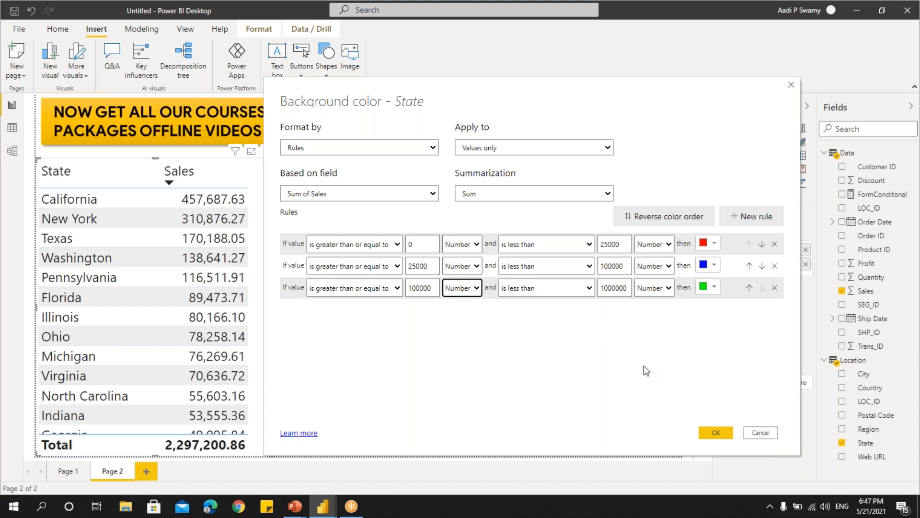
click(716, 433)
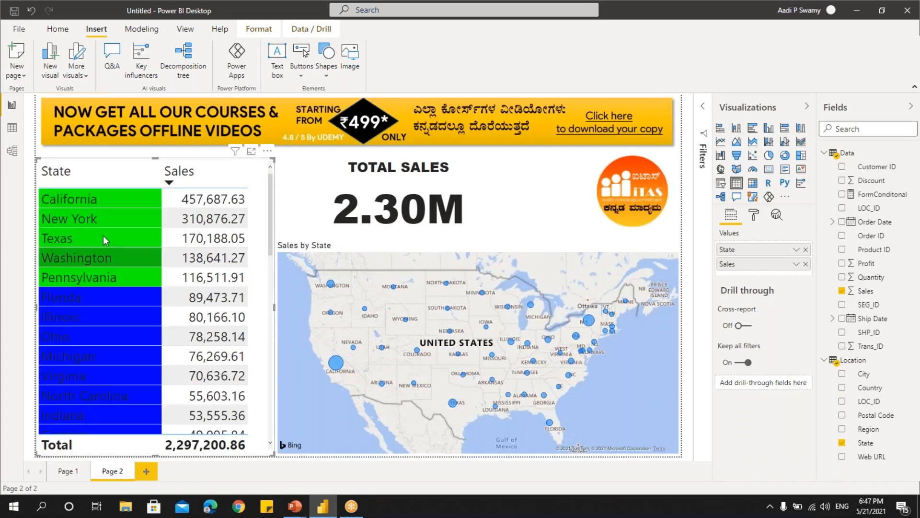
scroll(100, 376, down, 12)
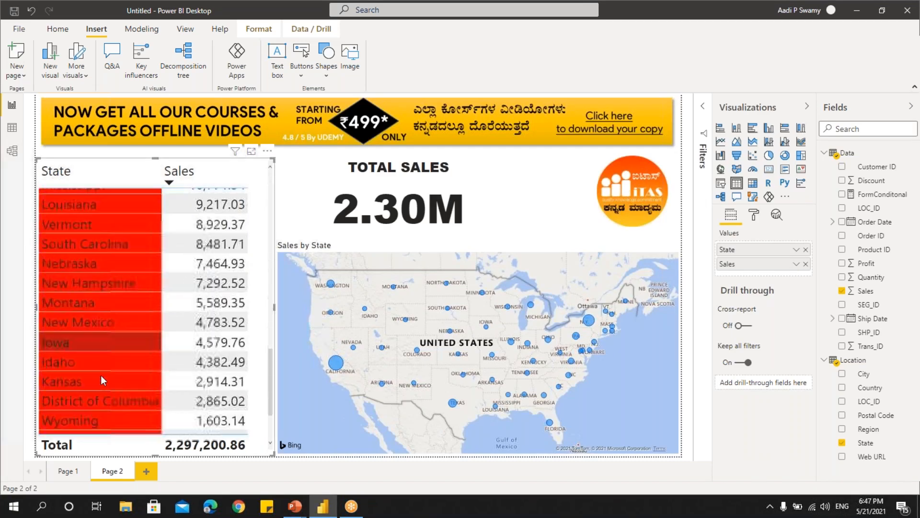
scroll(101, 374, up, 12)
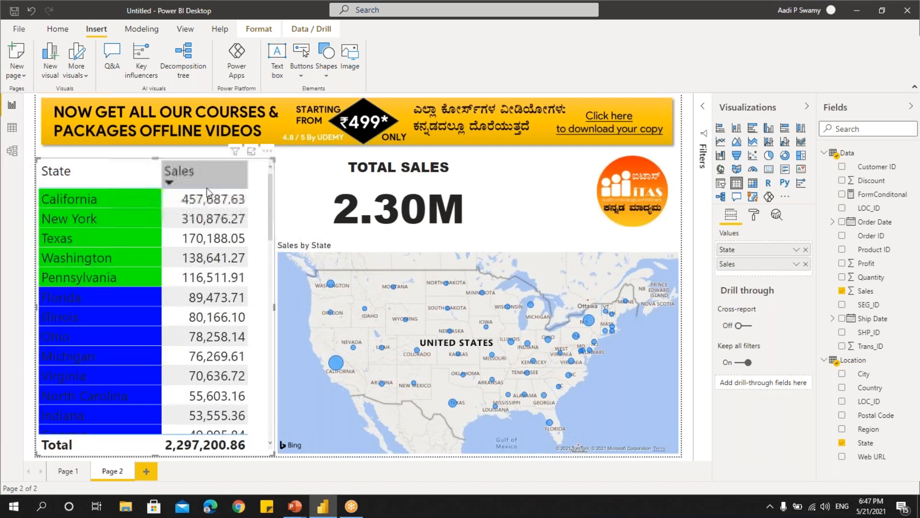
- Open the background color formatting of the table's Sales field, format by Rules and add two more rules
click(796, 264)
mouse_move(727, 82)
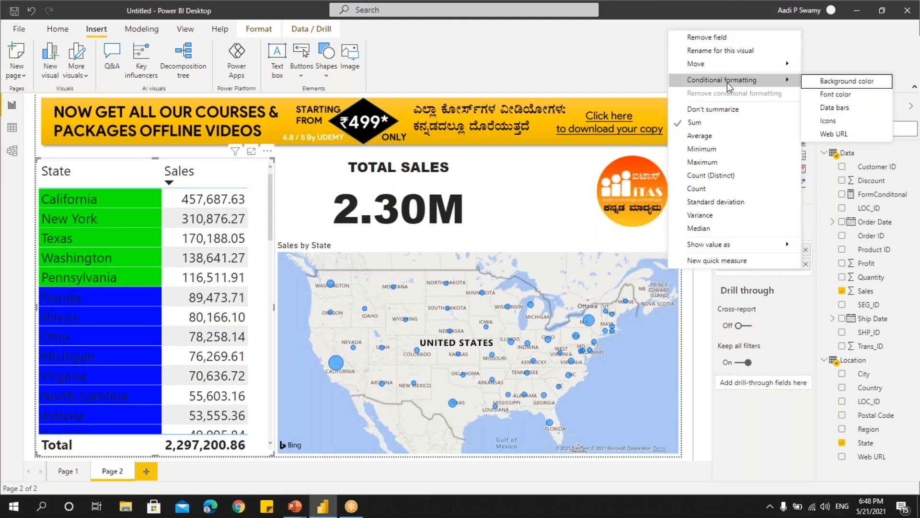
click(831, 79)
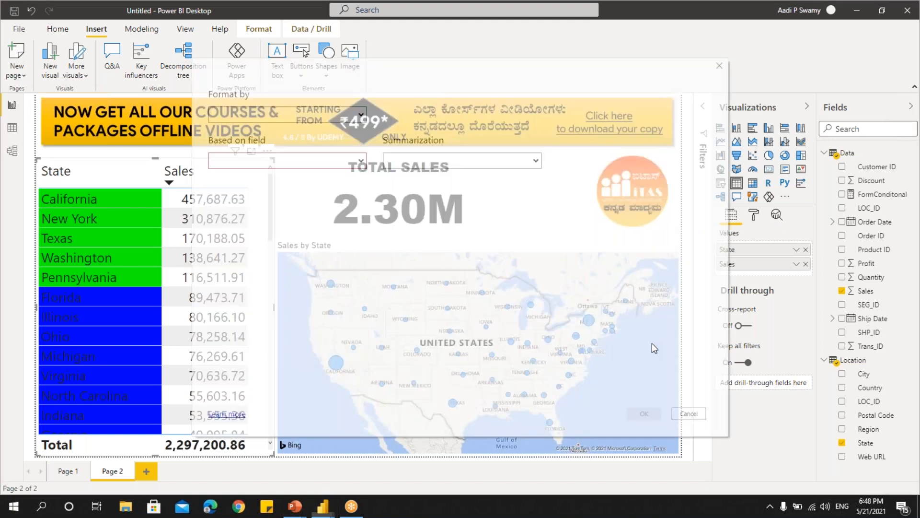
click(293, 128)
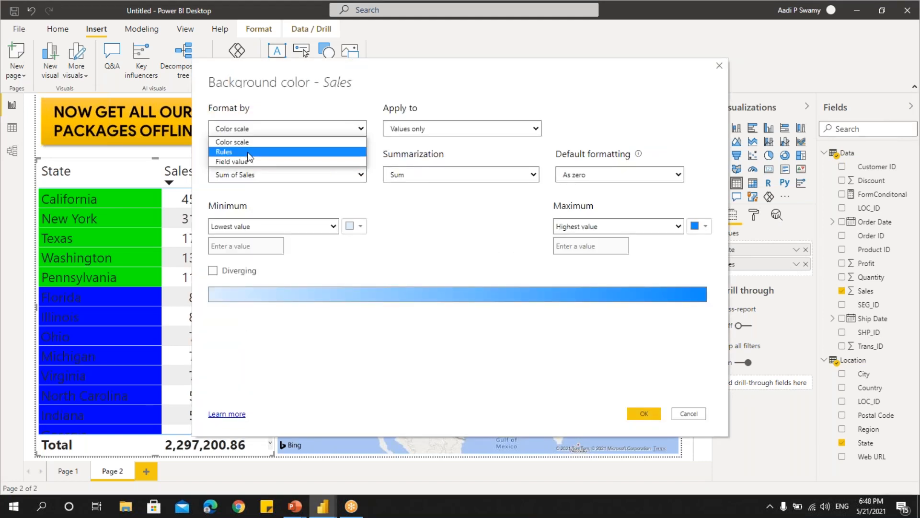
click(251, 152)
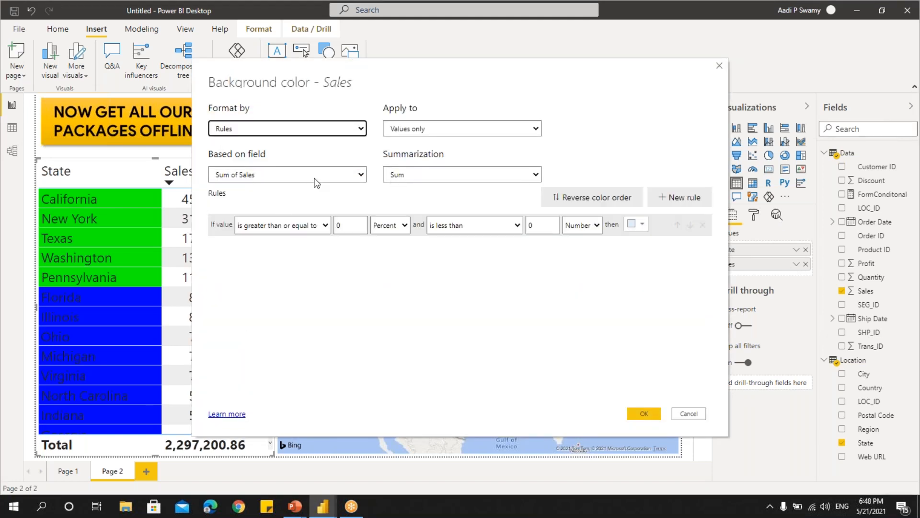
double_click(677, 198)
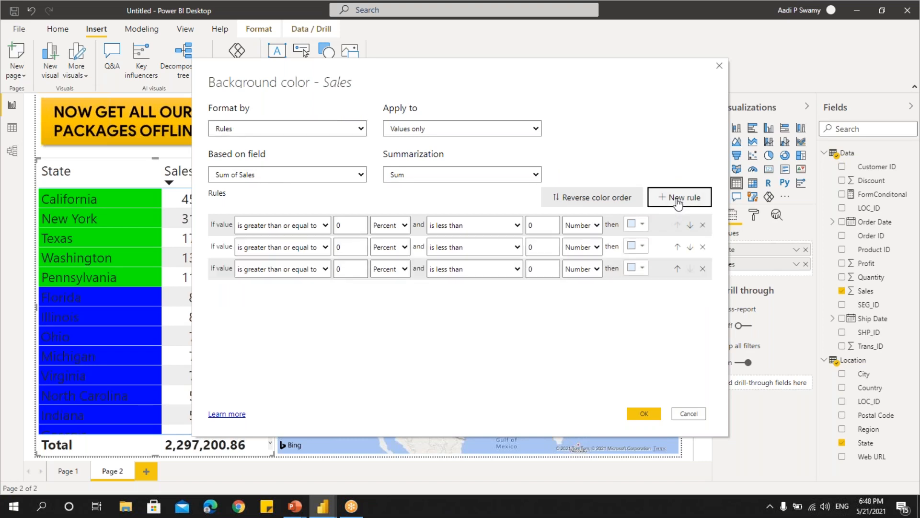
- Color the first Sales rule red, the second blue and the third green
click(640, 224)
click(593, 371)
click(640, 250)
click(593, 372)
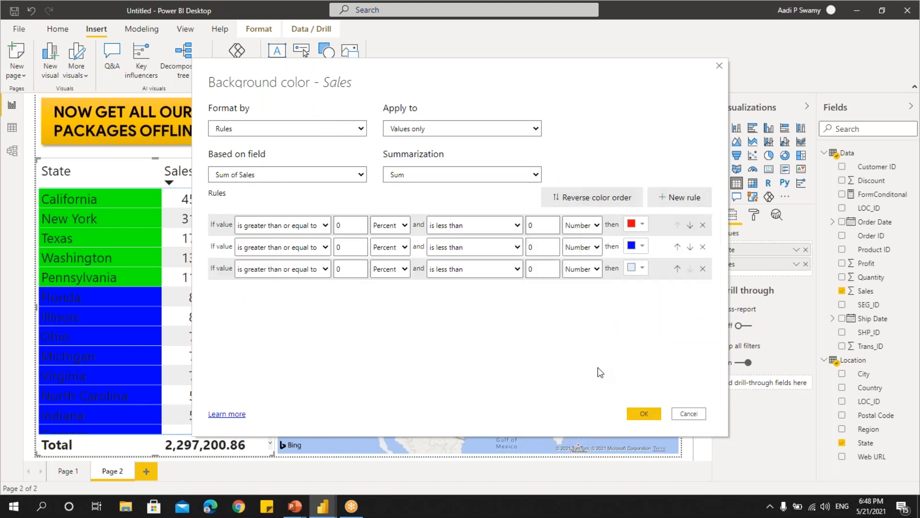
click(640, 270)
click(593, 224)
- Set the lower limit type of all three Sales color rules to Number
click(405, 226)
click(392, 240)
click(390, 247)
click(386, 261)
click(390, 269)
click(386, 283)
- Set the first Sales rule's upper limit to 25000 and the second rule's range to 25000–100000
drag(540, 223, 511, 230)
text(25000)
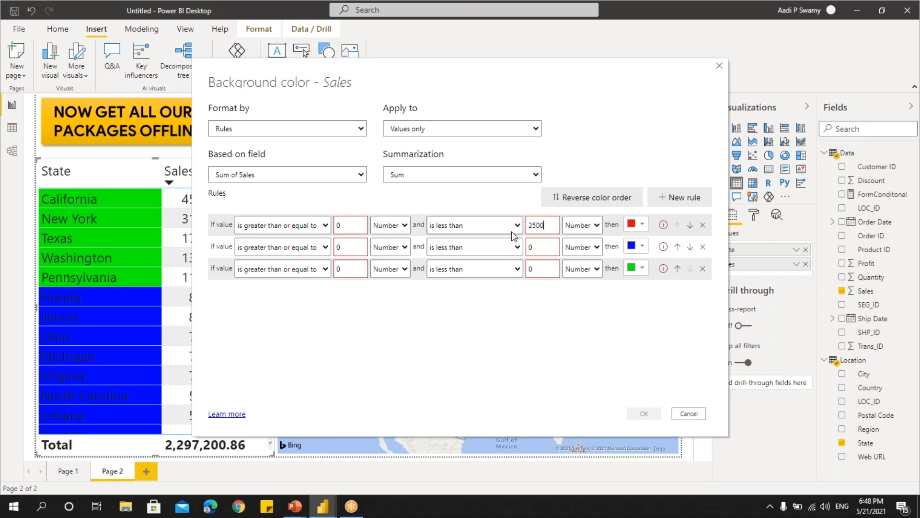
click(344, 247)
key(BackSpace)
text(25000)
key(Tab)
key(Tab)
key(Tab)
text(100000)
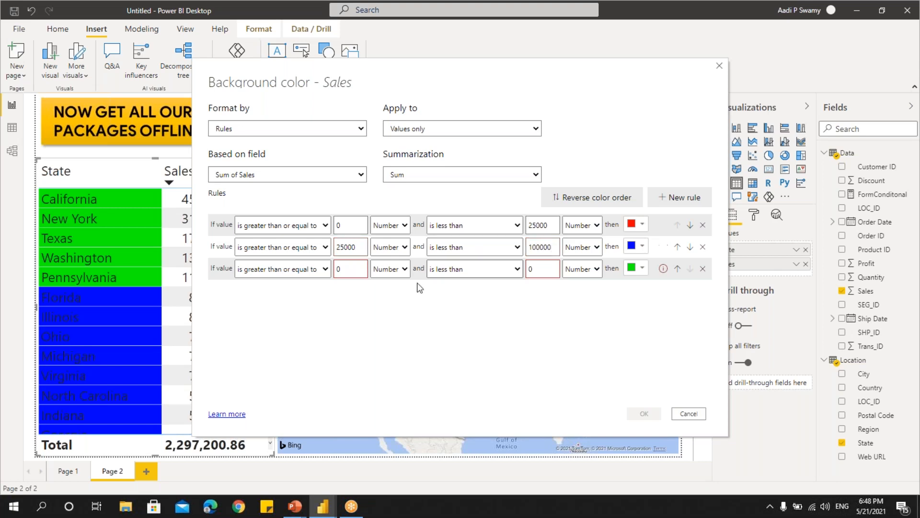
- Set the third Sales rule's range to 100000–1000000 and apply the background colors to the Sales column
drag(351, 269, 288, 268)
text(100000)
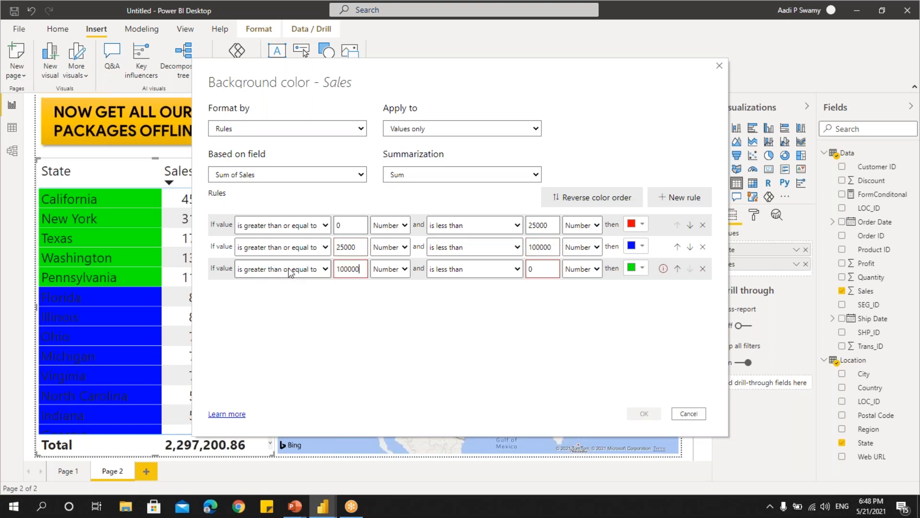
drag(540, 269, 501, 271)
text(1000000)
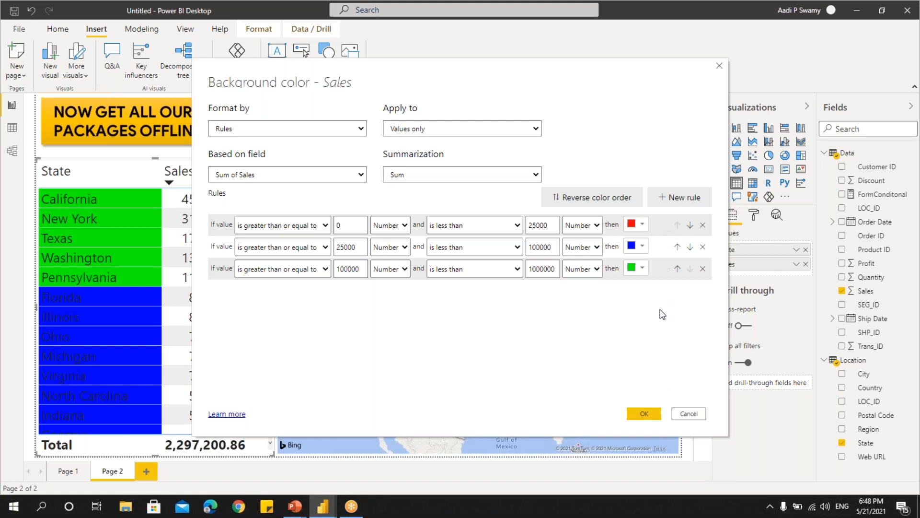
click(644, 415)
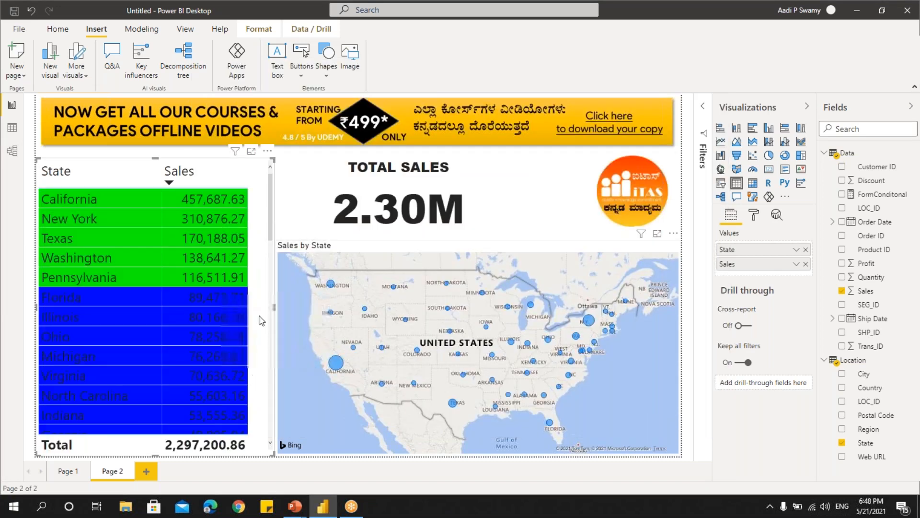
scroll(204, 276, down, 3)
scroll(203, 276, down, 8)
scroll(203, 276, up, 15)
- Compare the TOTAL SALES card with the finished one on Page 1 and check its Sales field options on Page 2
click(486, 174)
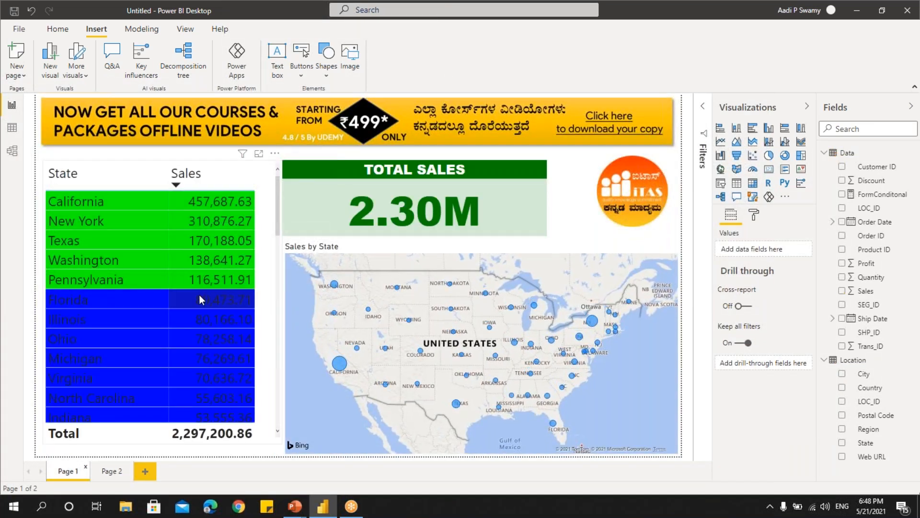
click(200, 296)
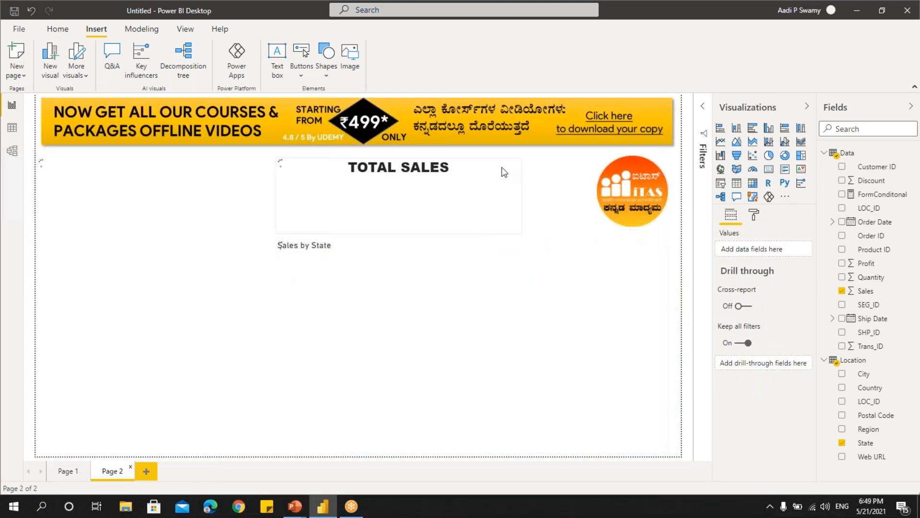
click(504, 169)
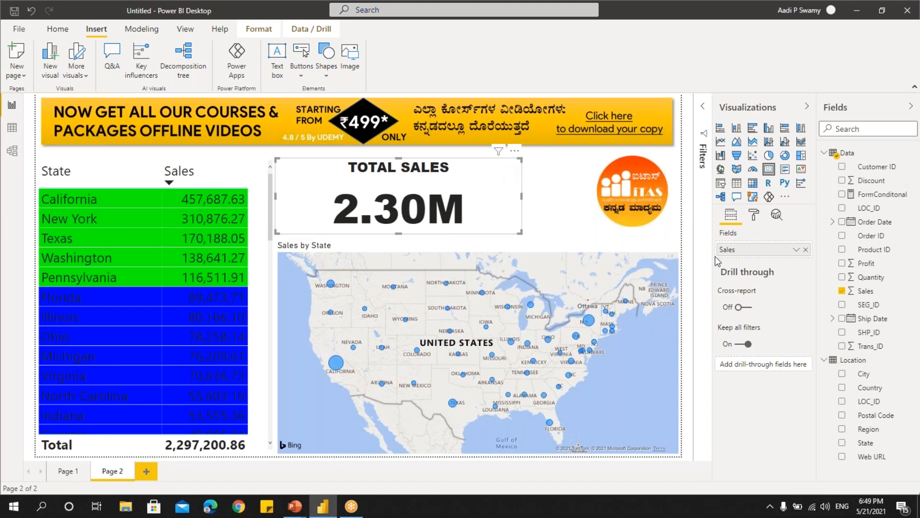
click(796, 250)
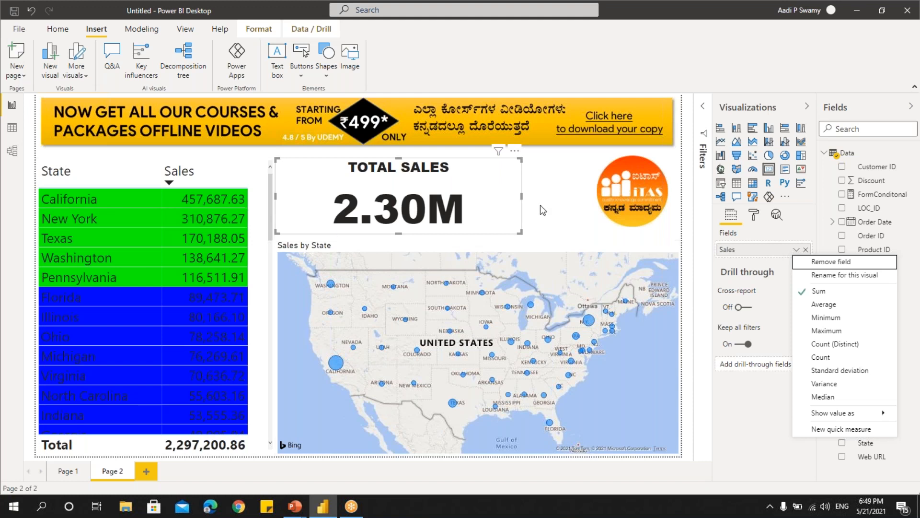
click(517, 174)
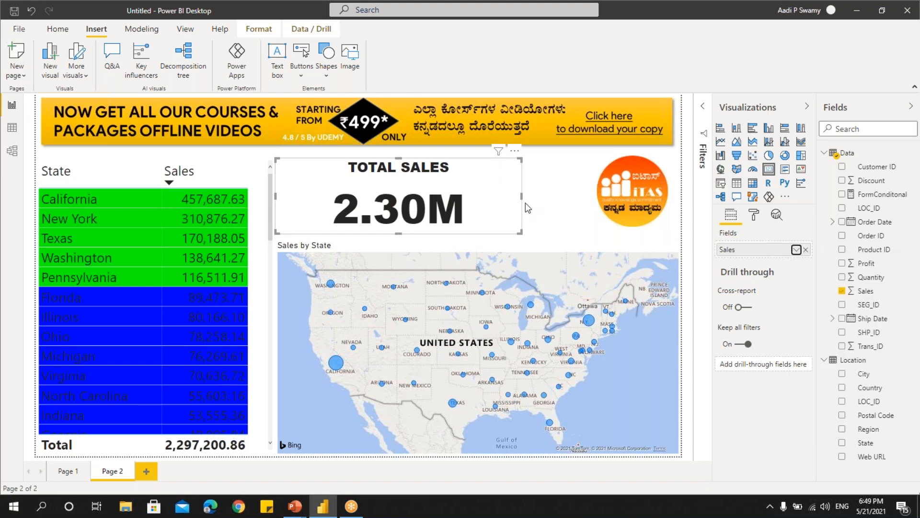
- Widen the TOTAL SALES card toward the logo and check its Sales field for a conditional formatting option
drag(522, 196, 582, 200)
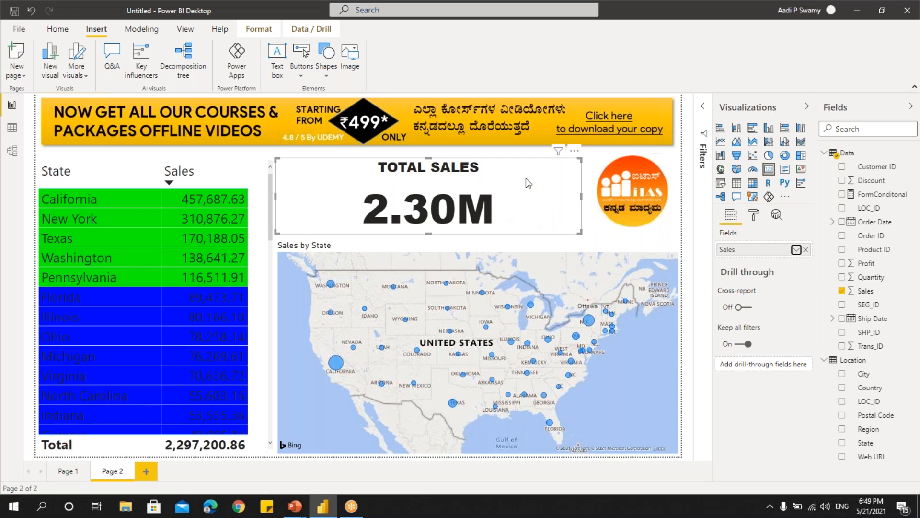
mouse_move(466, 207)
click(797, 250)
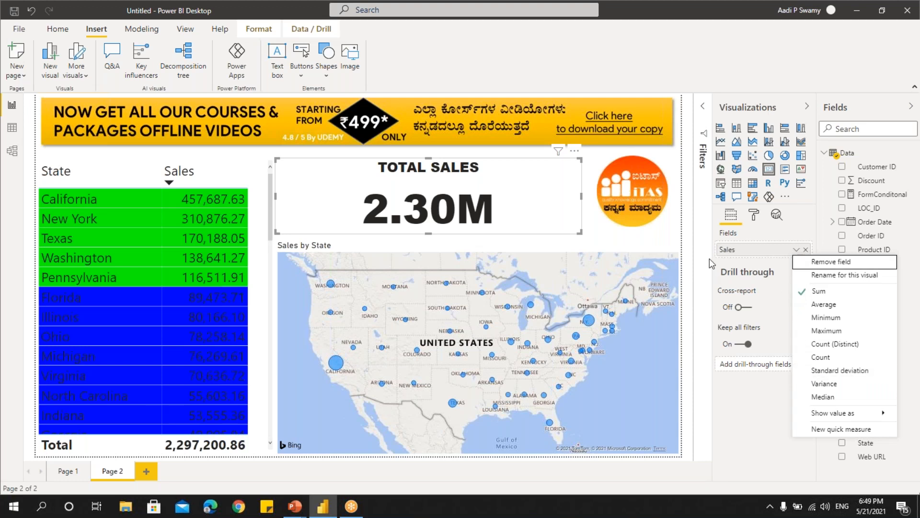
key(Escape)
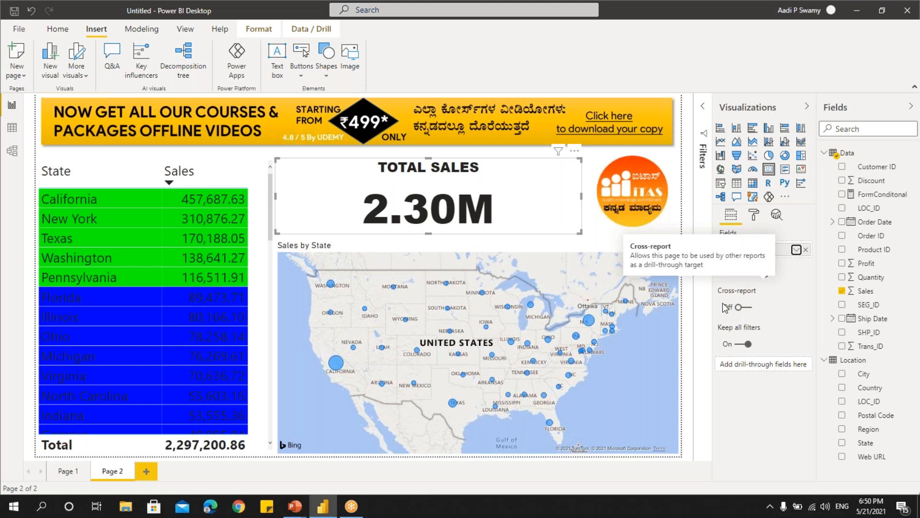
- Switch to the data view and create a new measure in the Data table
click(12, 135)
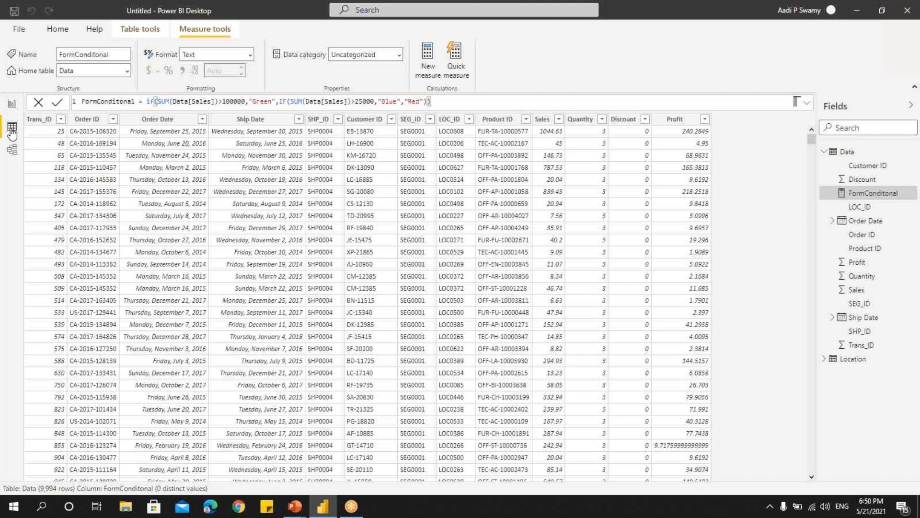
click(127, 32)
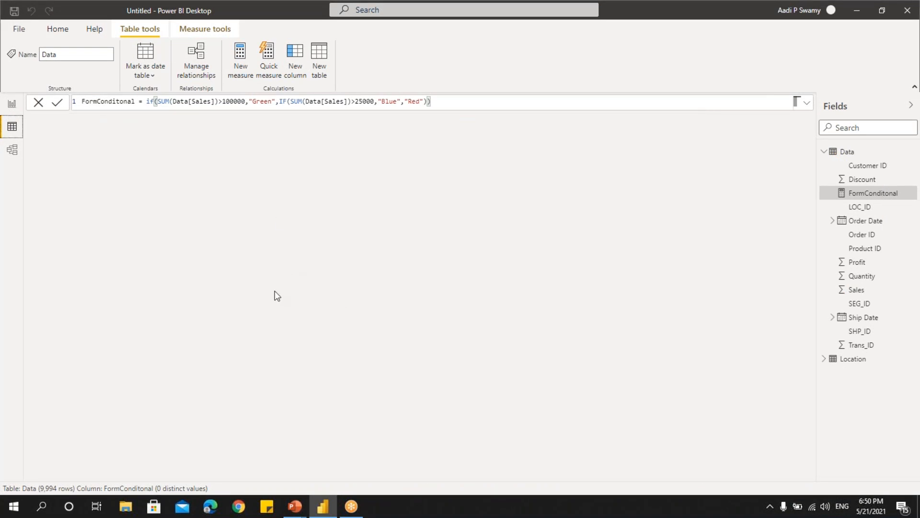
click(241, 70)
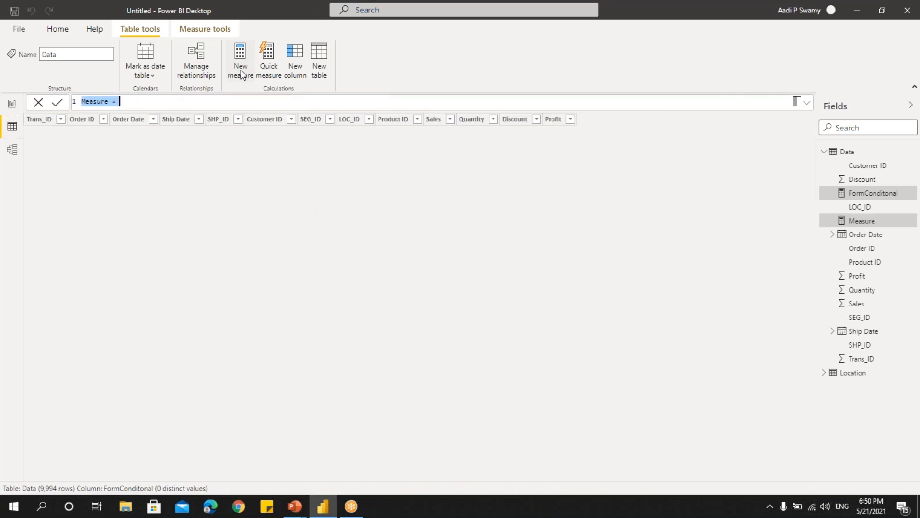
click(140, 99)
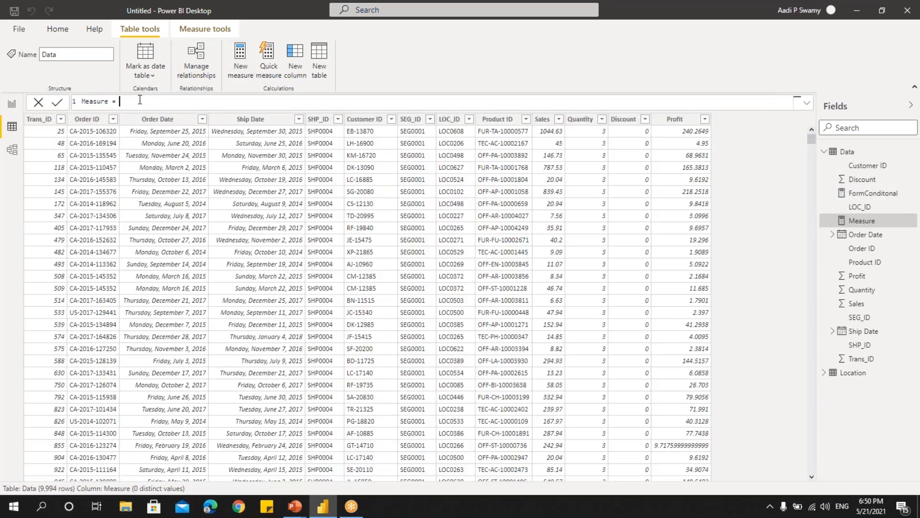
- Name the new measure CondForm and start its formula with an IF function
key(BackSpace)
key(BackSpace)
key(BackSpace)
key(BackSpace)
key(BackSpace)
key(BackSpace)
key(BackSpace)
key(BackSpace)
key(BackSpace)
key(BackSpace)
text(coND)
key(BackSpace)
key(BackSpace)
key(BackSpace)
key(BackSpace)
text(CondForm = if)
- Add the first IF condition to CondForm, returning "Green" when SUM(Data[Sales]) is greater than 100000
key(BackSpace)
text((sum(sales)
key(Tab)
text())
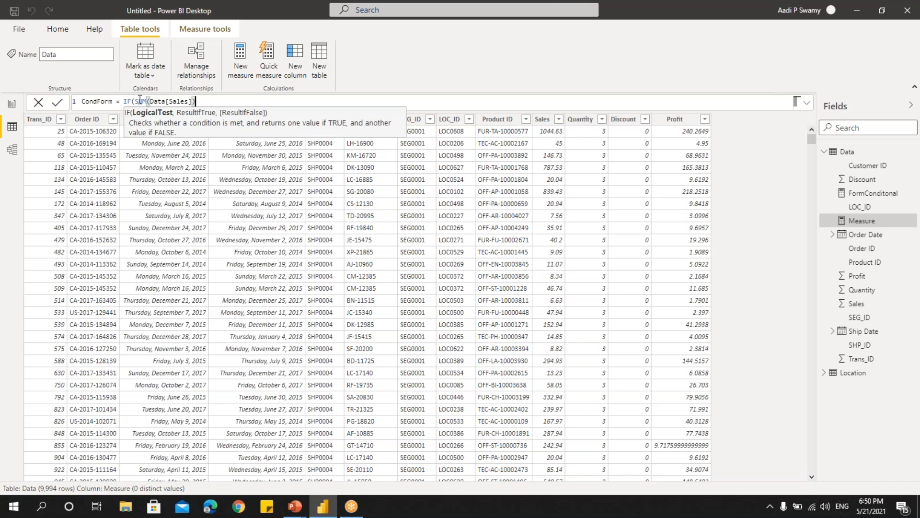
text(>100000,"Green)
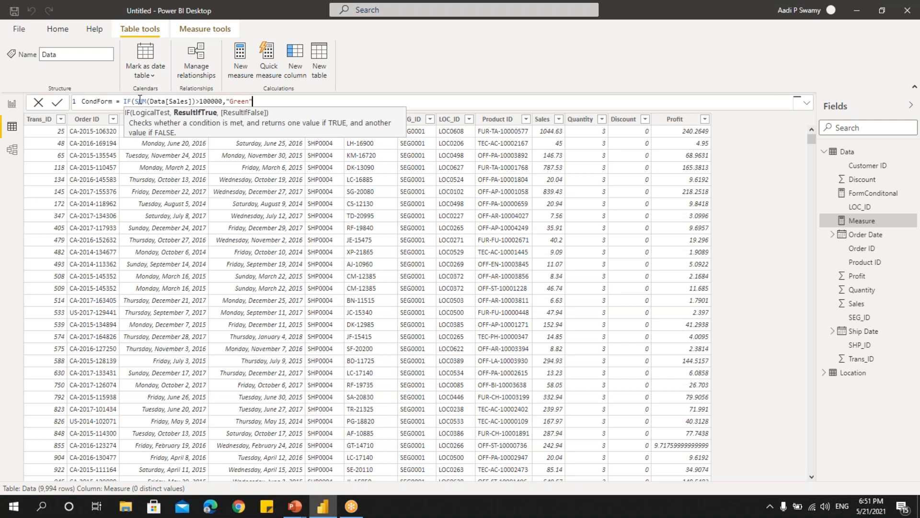
text(,)
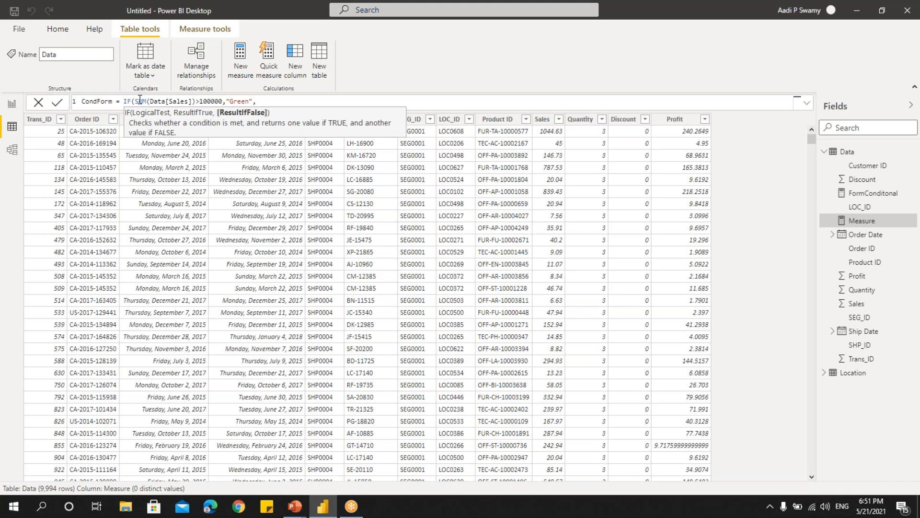
- Complete CondForm with a nested IF returning "Blue" when SUM(Data[Sales]) exceeds 25000 and "Red" otherwise, and commit the measure
text(IF(SUM(sal)
key(Tab)
text()>25000)
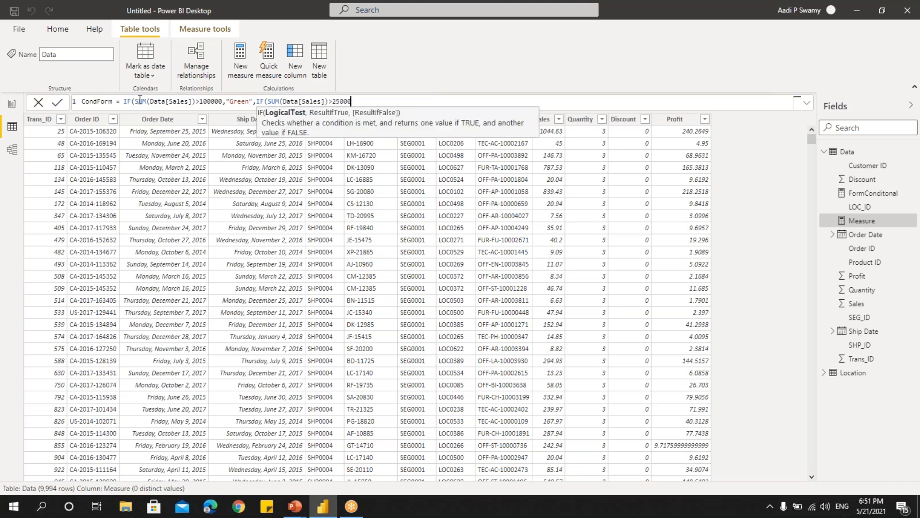
text(,)
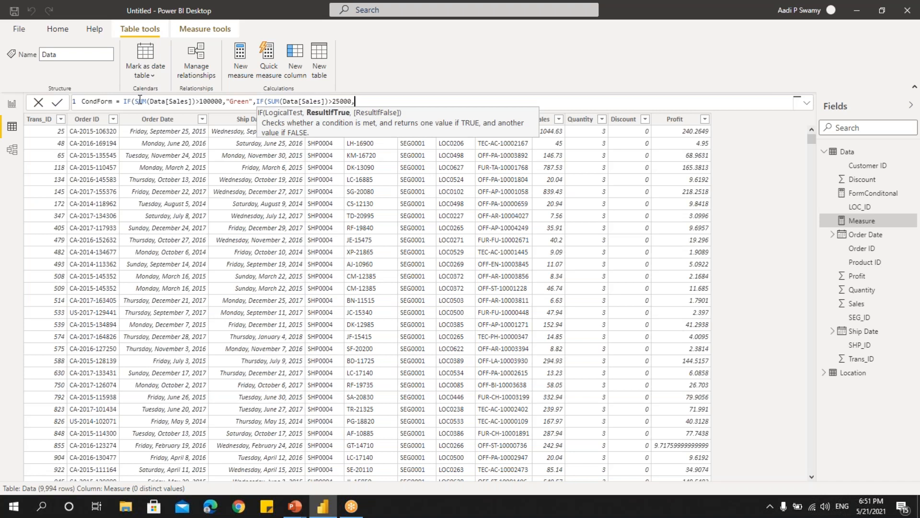
text("Blue",)
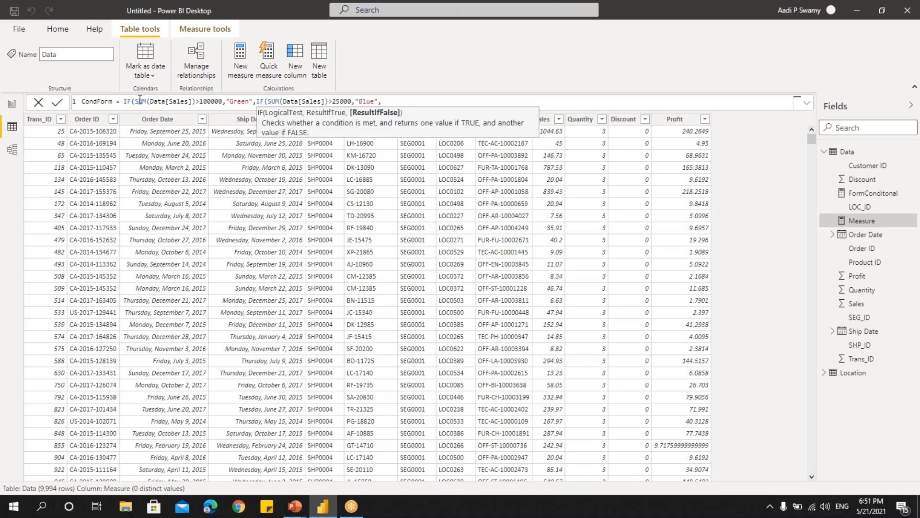
text("Red")))
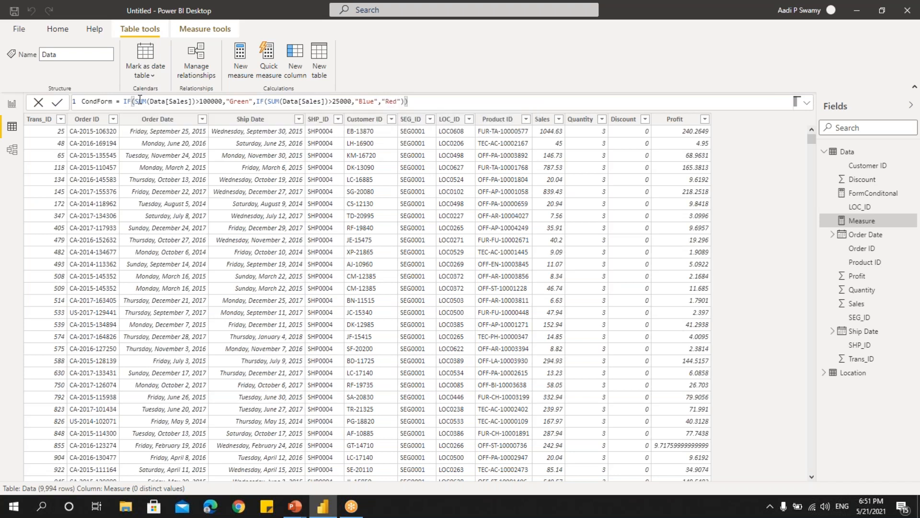
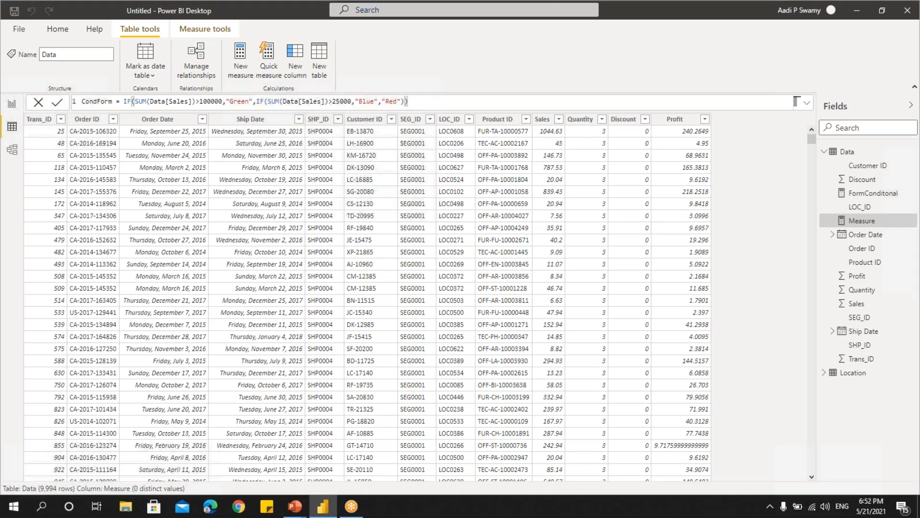
key(Return)
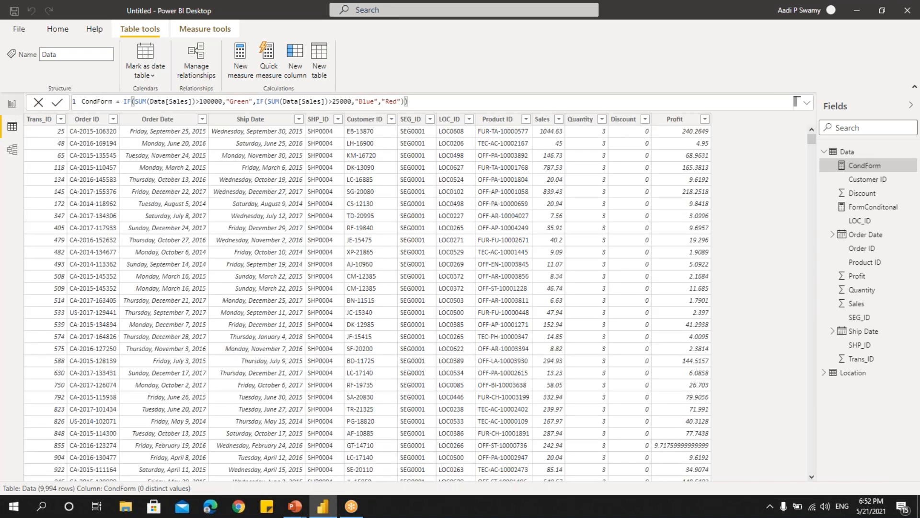
- Return to the report view and compare the TOTAL SALES card's data label color options with the State and Sales table's value formatting and fields
click(12, 104)
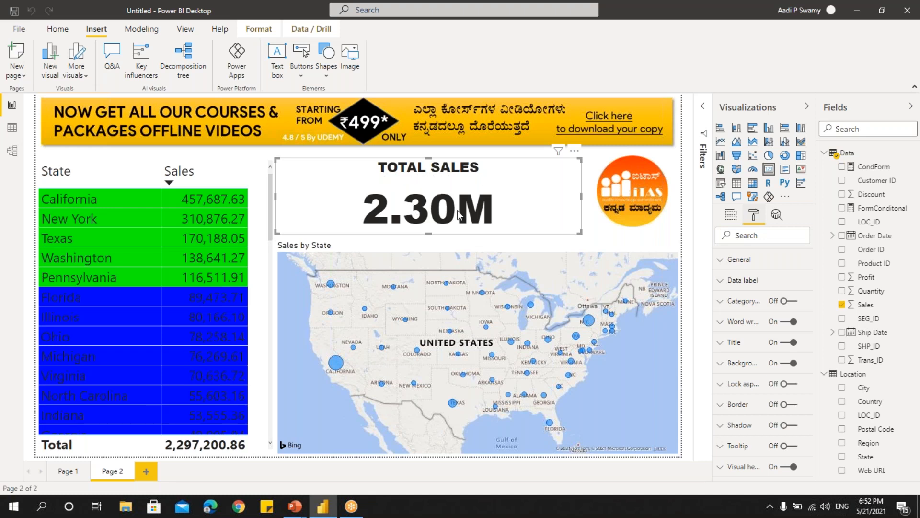
click(740, 283)
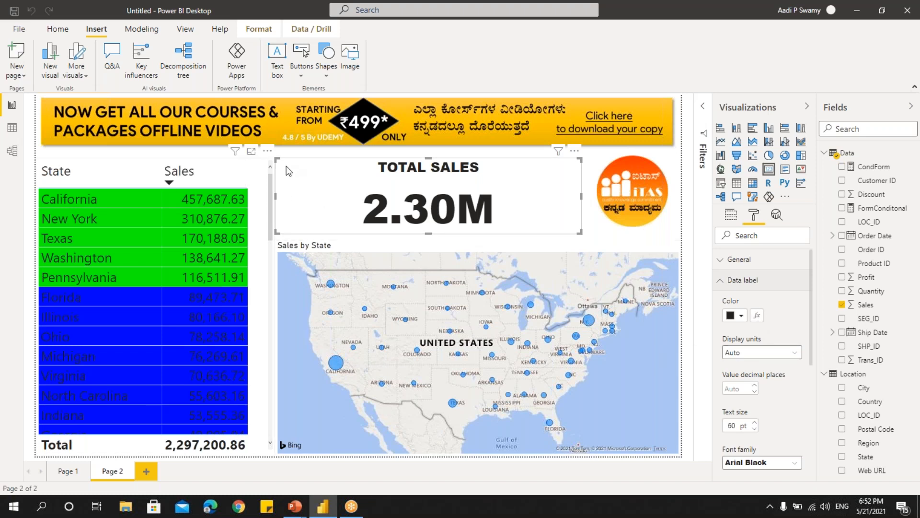
click(261, 172)
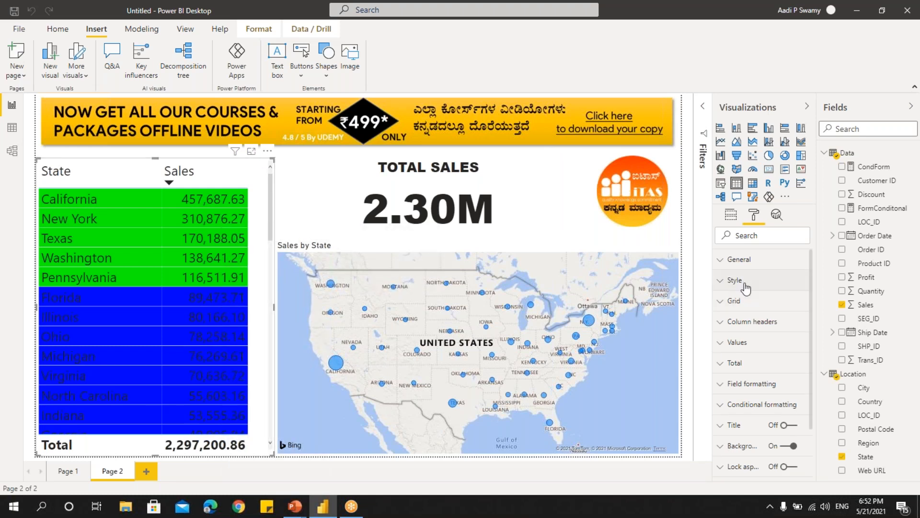
click(747, 342)
scroll(753, 350, down, 2)
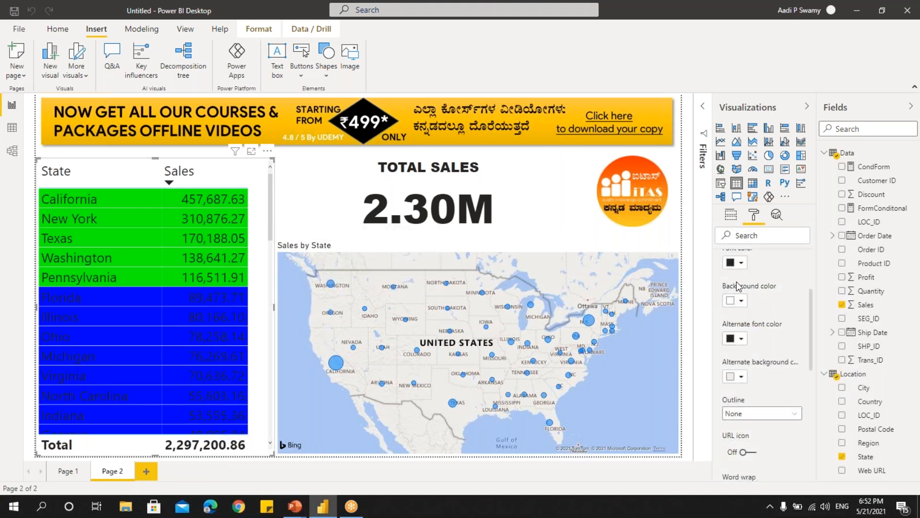
scroll(755, 322, up, 2)
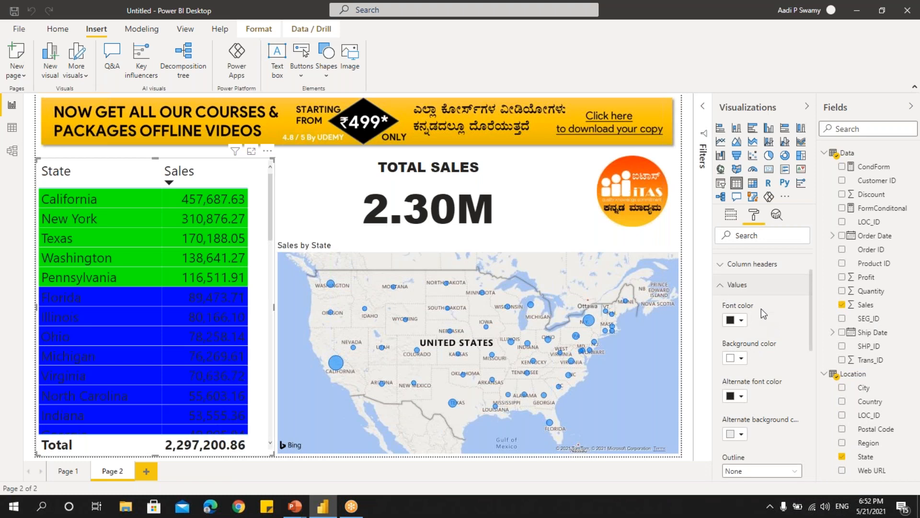
click(731, 214)
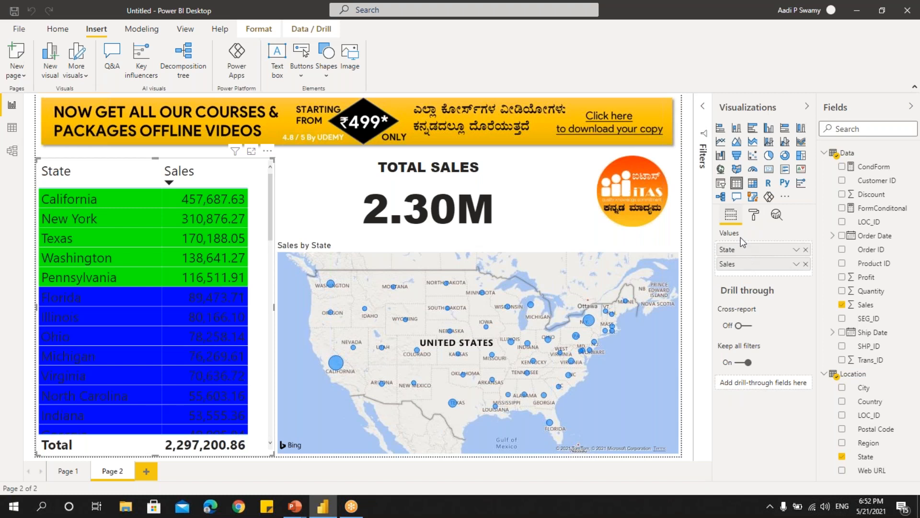
- Format the TOTAL SALES card's data label color by field value, based on the CondForm measure
click(506, 174)
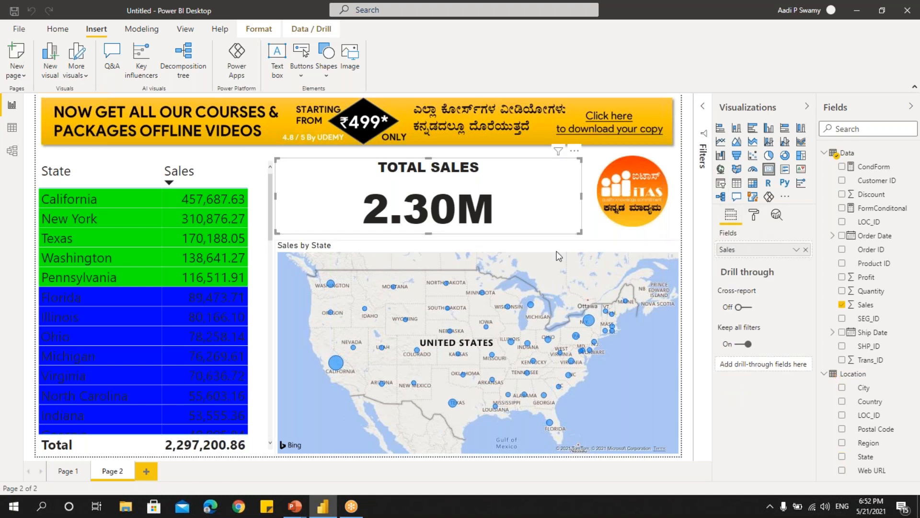
click(755, 217)
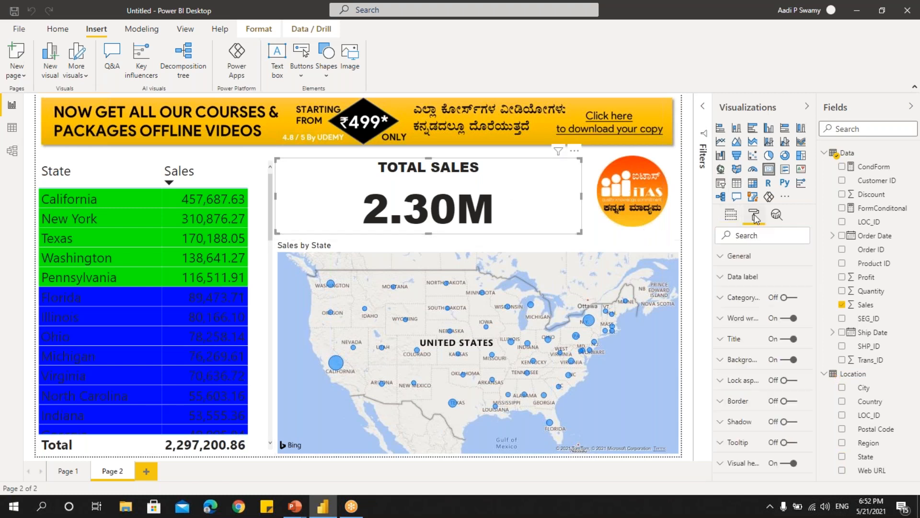
click(751, 280)
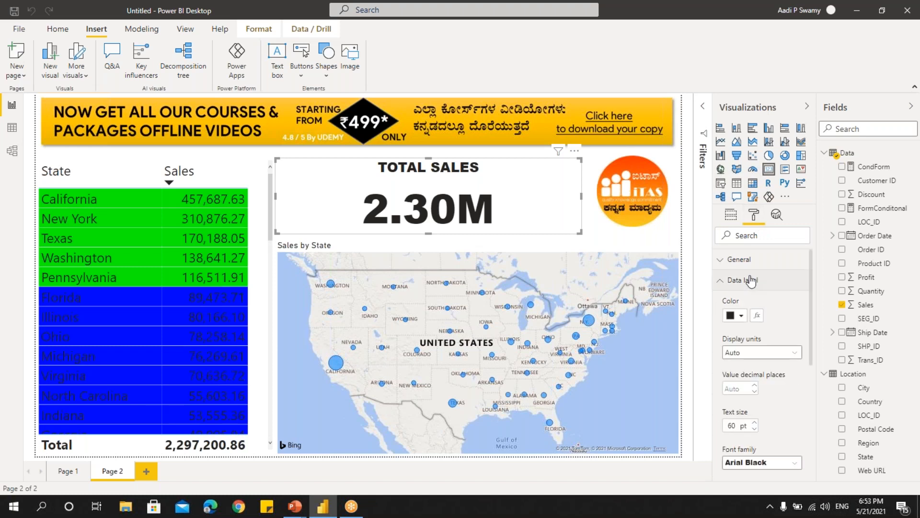
click(757, 316)
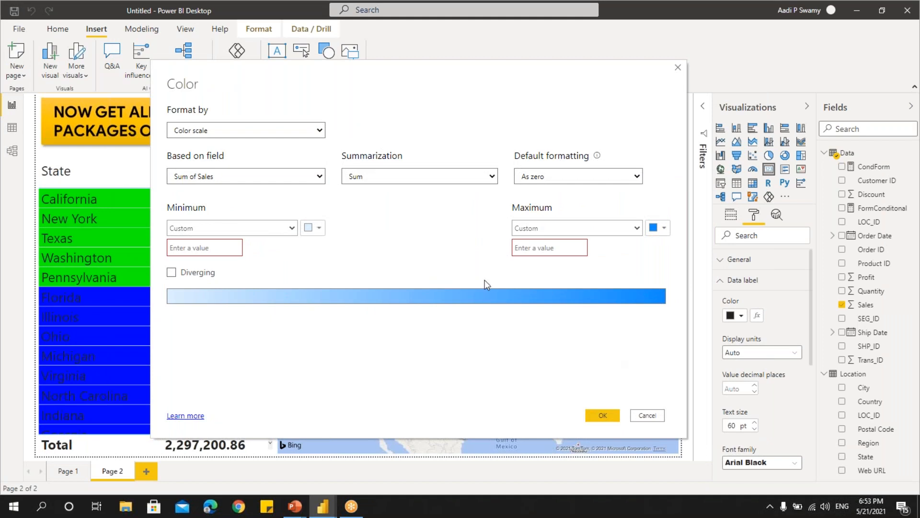
click(235, 132)
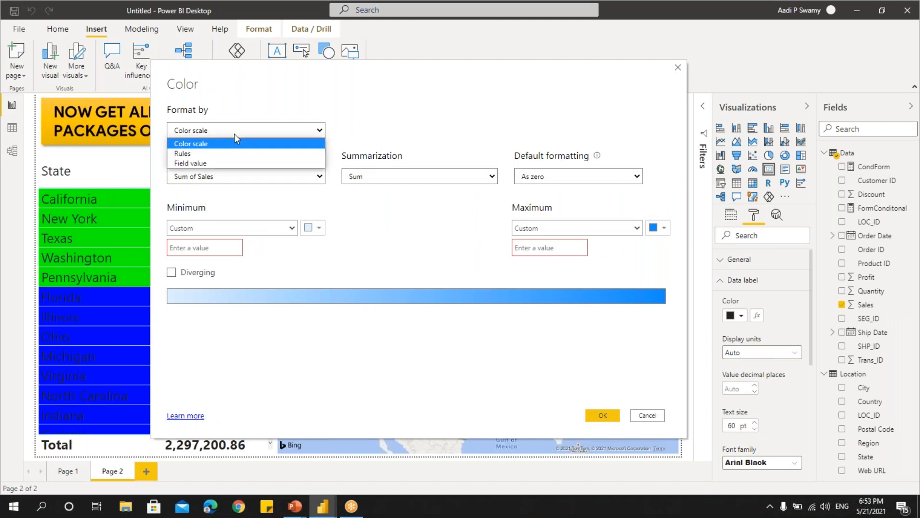
click(198, 154)
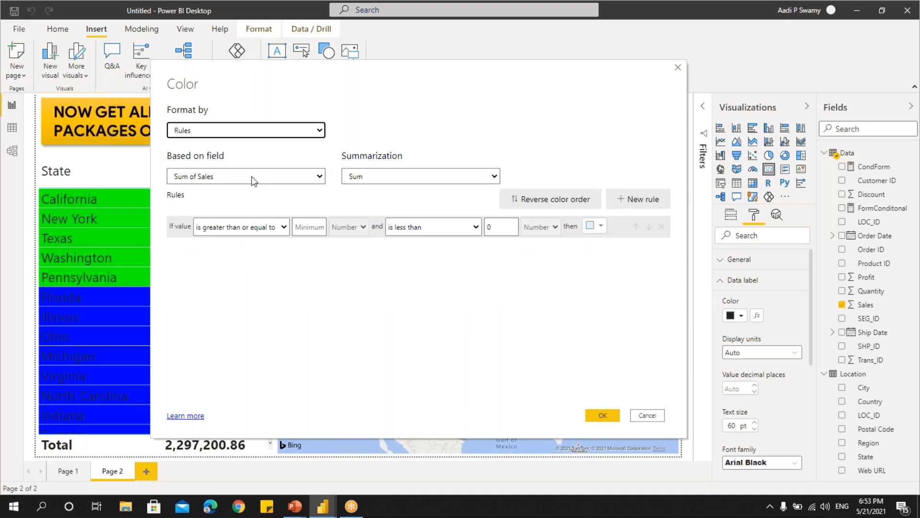
click(205, 133)
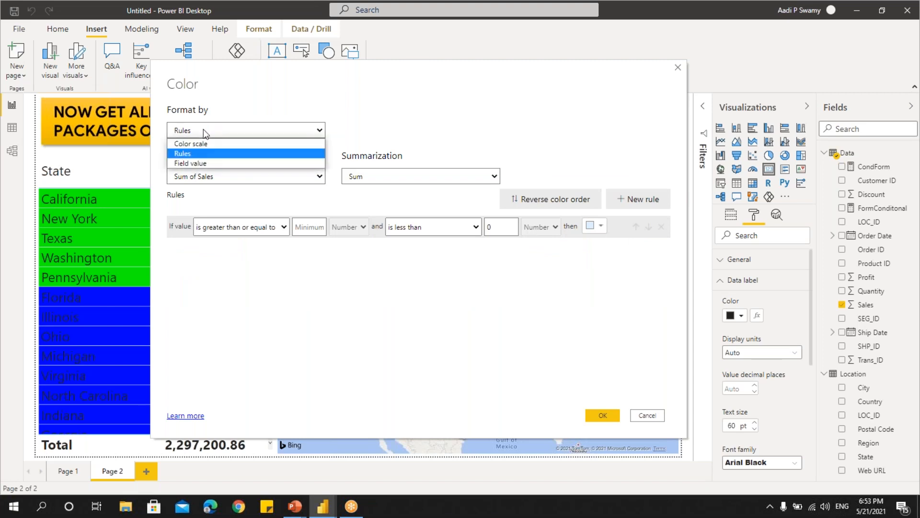
click(196, 163)
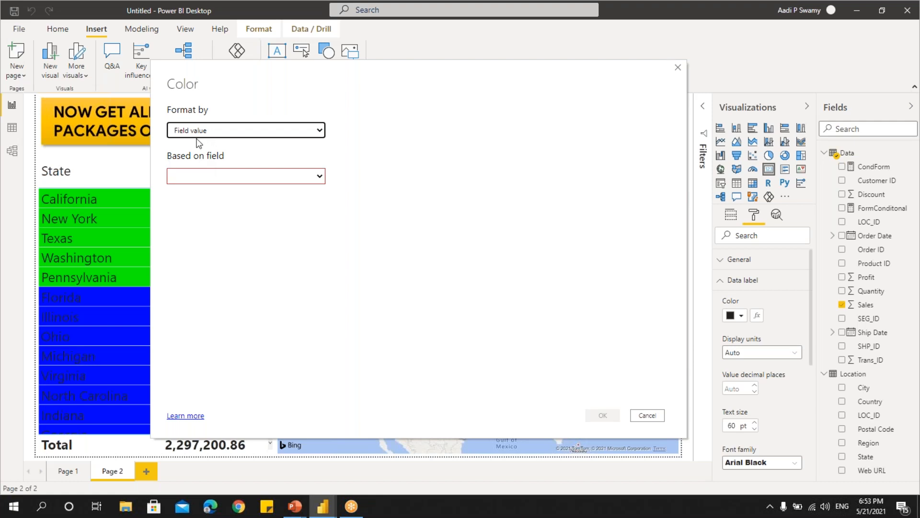
click(206, 177)
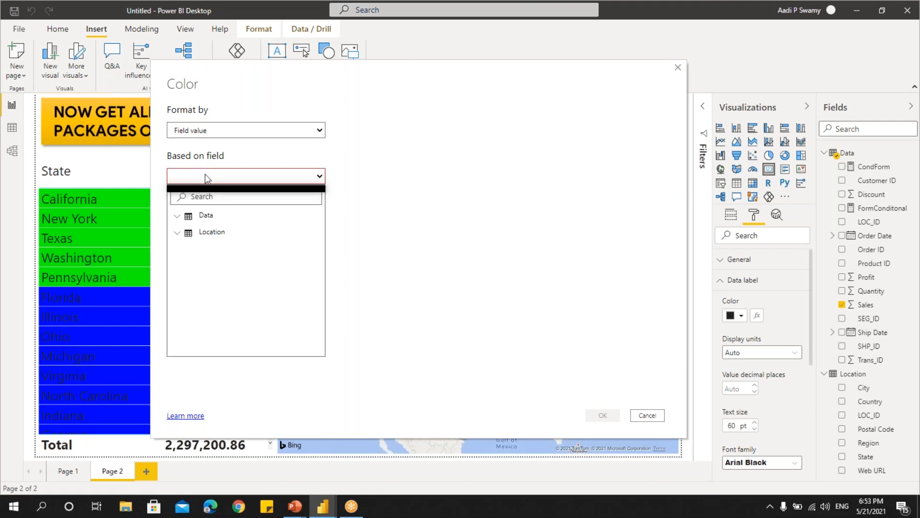
click(176, 217)
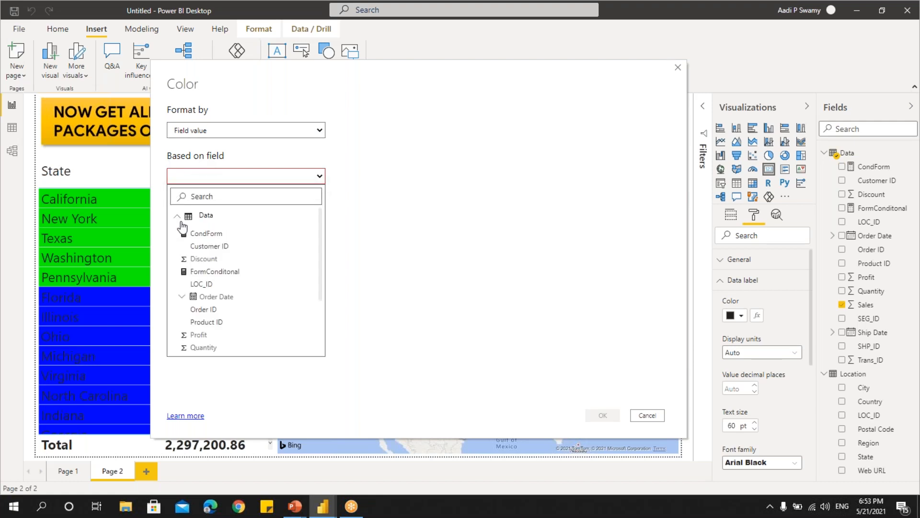
click(206, 235)
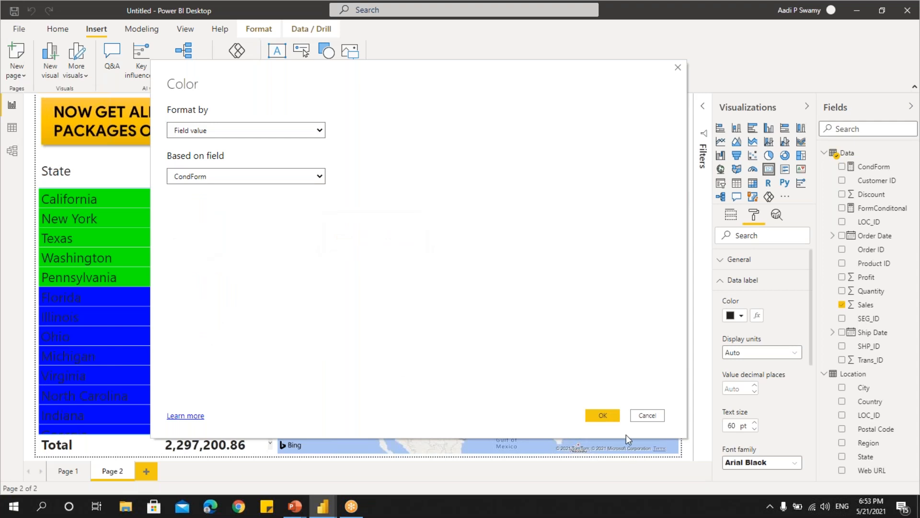
click(613, 416)
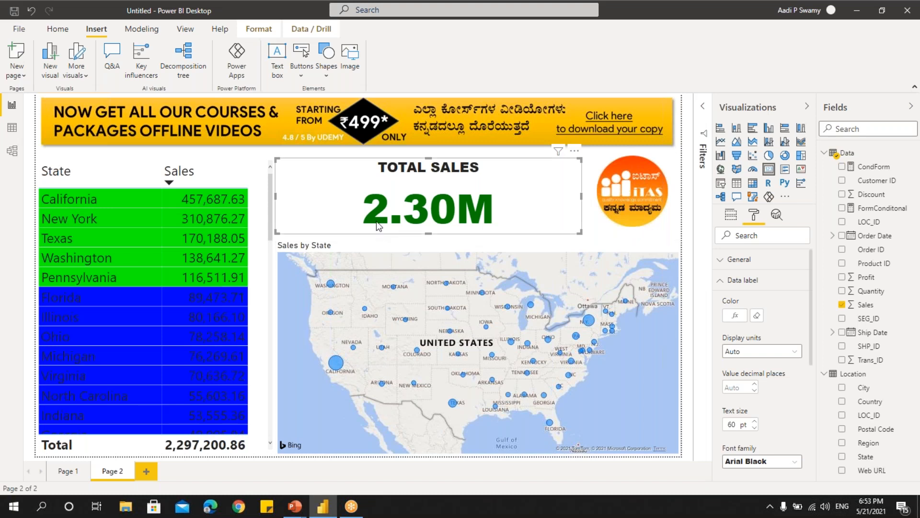
- Set the font color of the TOTAL SALES card's title to white
click(742, 280)
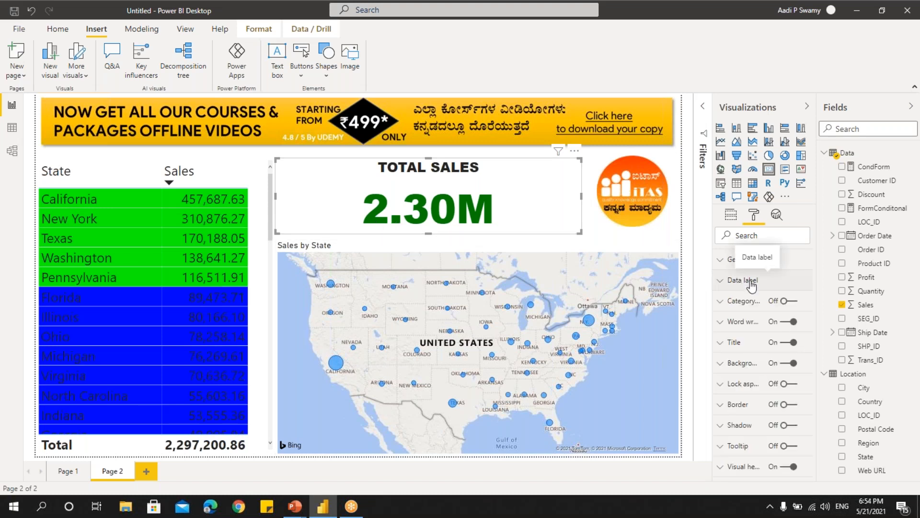
click(735, 346)
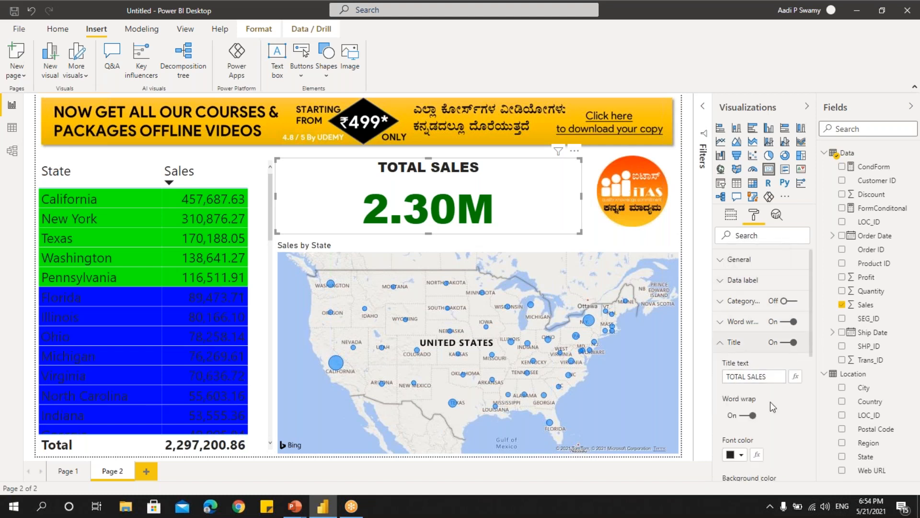
scroll(770, 402, down, 1)
click(741, 397)
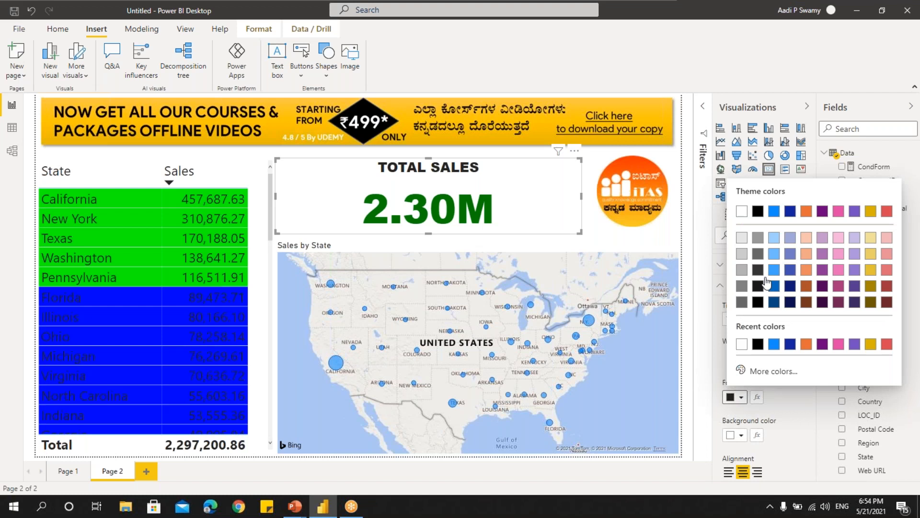
click(742, 211)
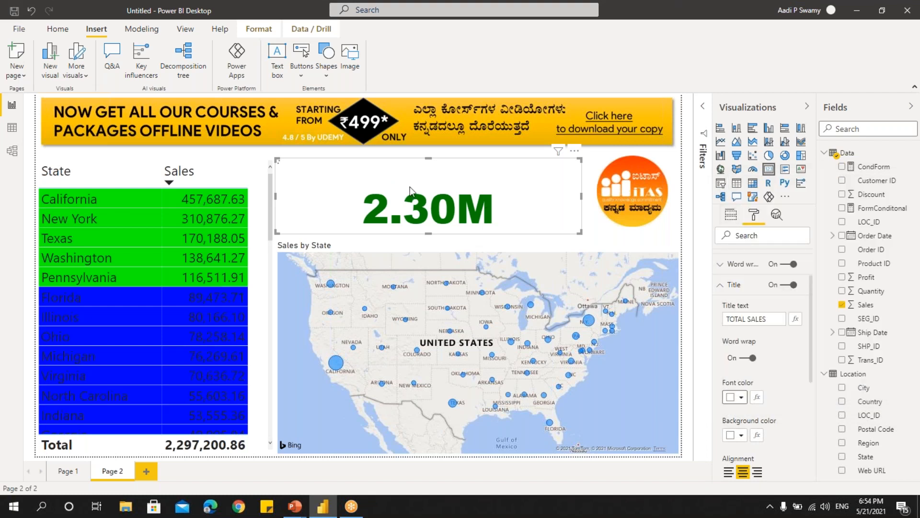
- Format the background color of the TOTAL SALES card's title by field value, based on the CondForm measure
scroll(778, 424, down, 2)
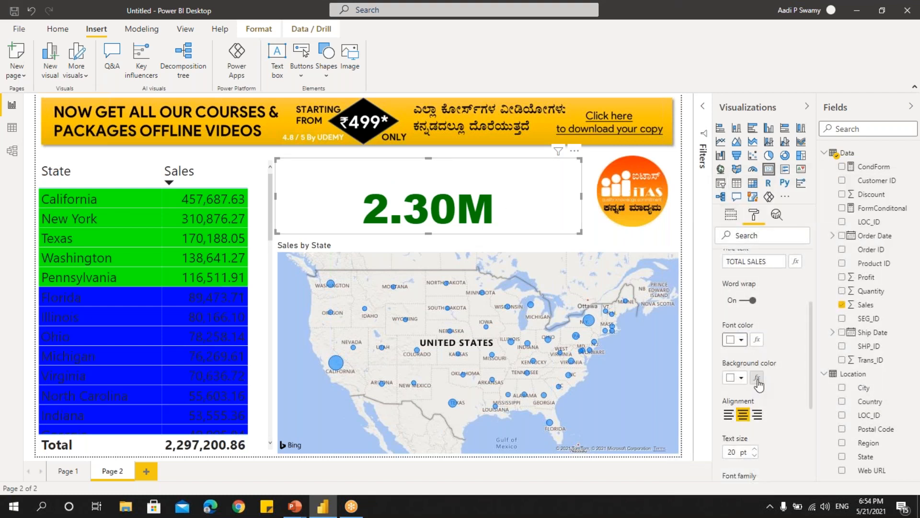
click(758, 378)
click(247, 132)
click(239, 158)
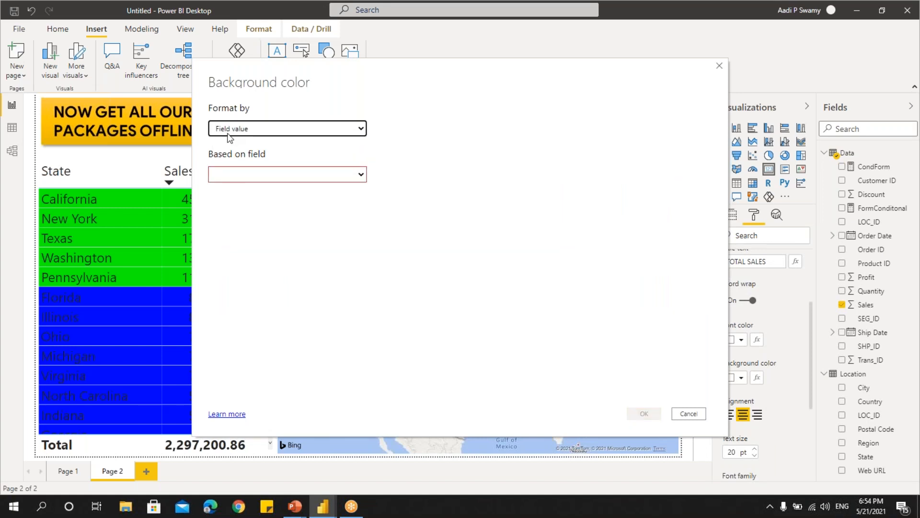
click(246, 177)
click(244, 213)
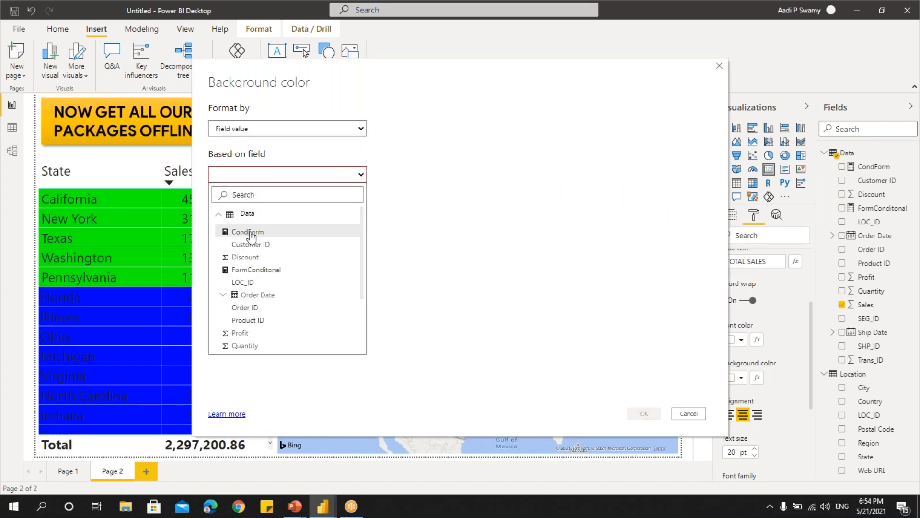
click(250, 232)
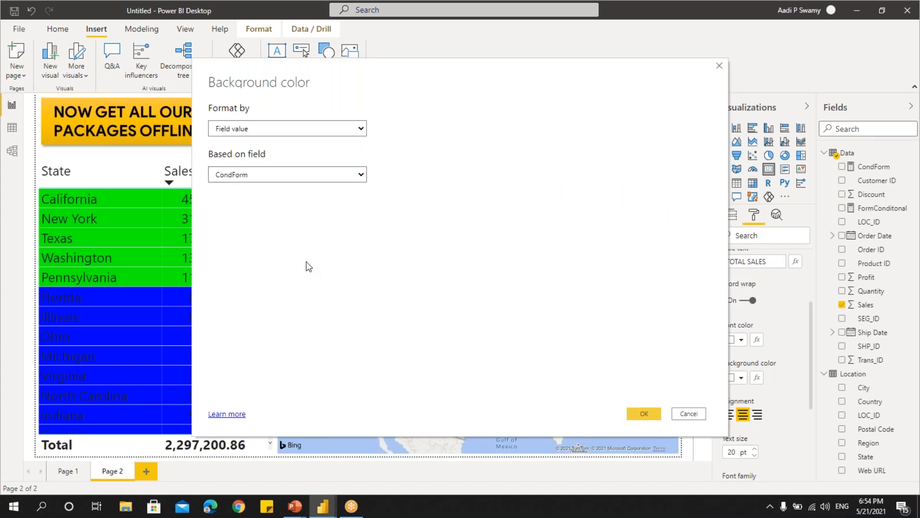
click(645, 413)
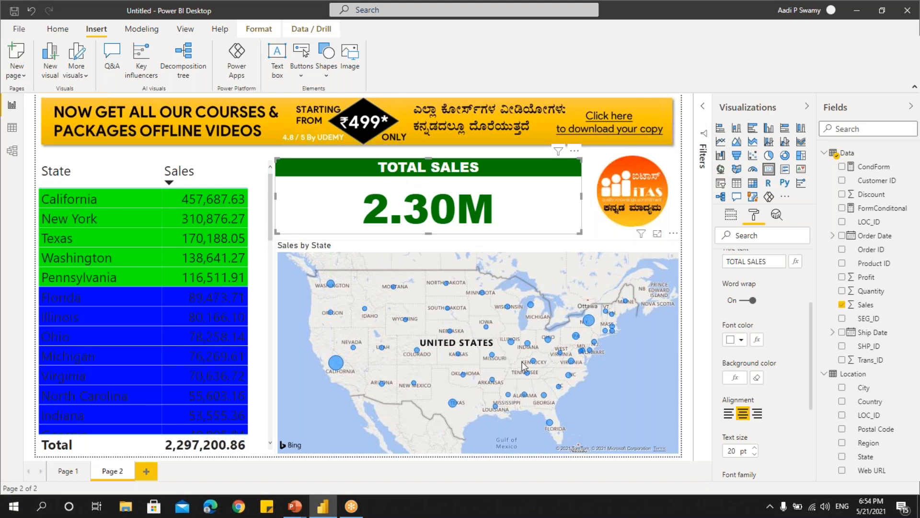
- Format the TOTAL SALES card's overall background color by field value, based on the CondForm measure
scroll(752, 314, up, 1)
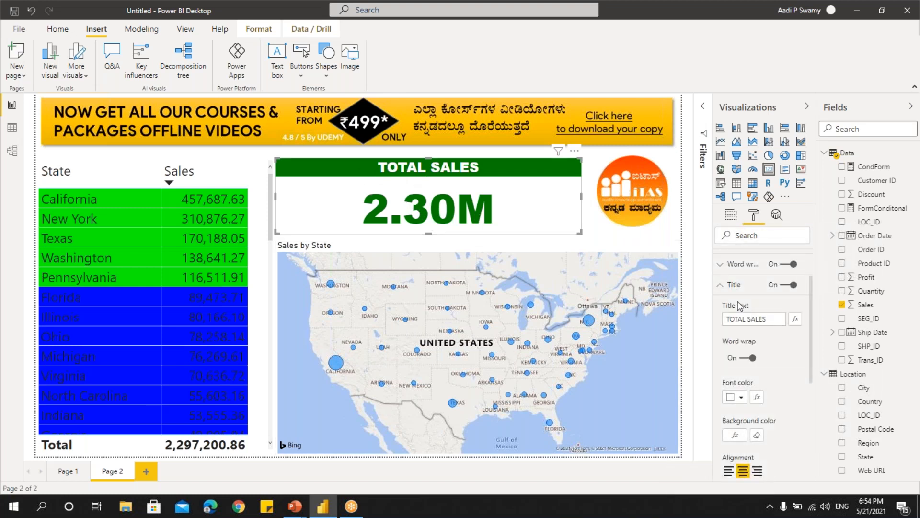
click(736, 286)
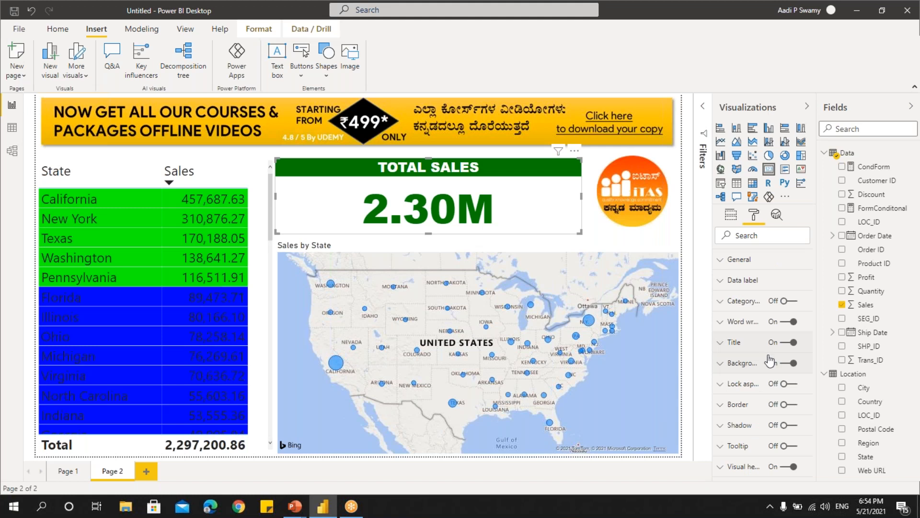
click(742, 363)
scroll(739, 311, down, 2)
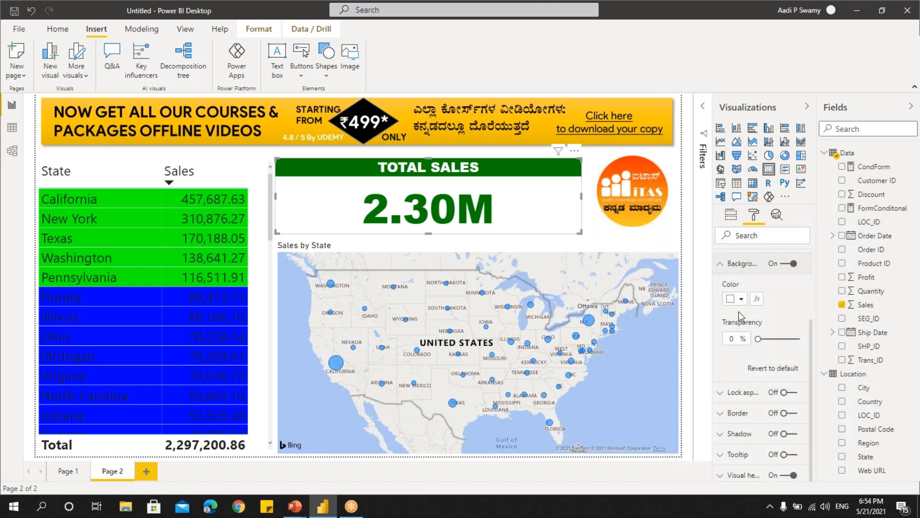
click(757, 298)
click(253, 128)
click(246, 159)
click(249, 176)
click(247, 213)
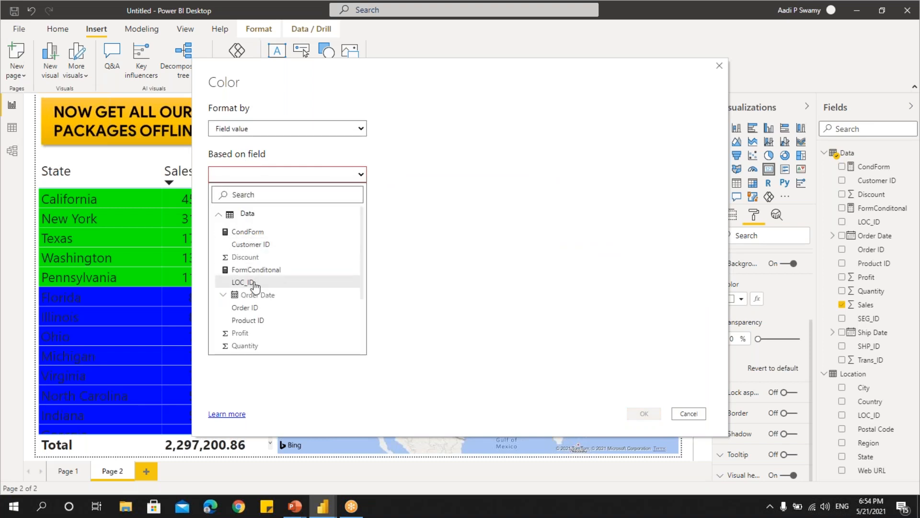
click(250, 231)
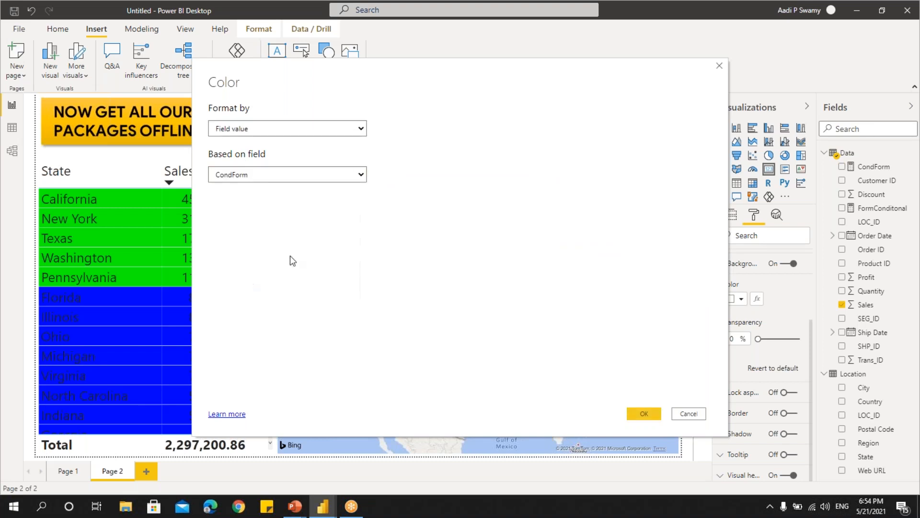
click(644, 413)
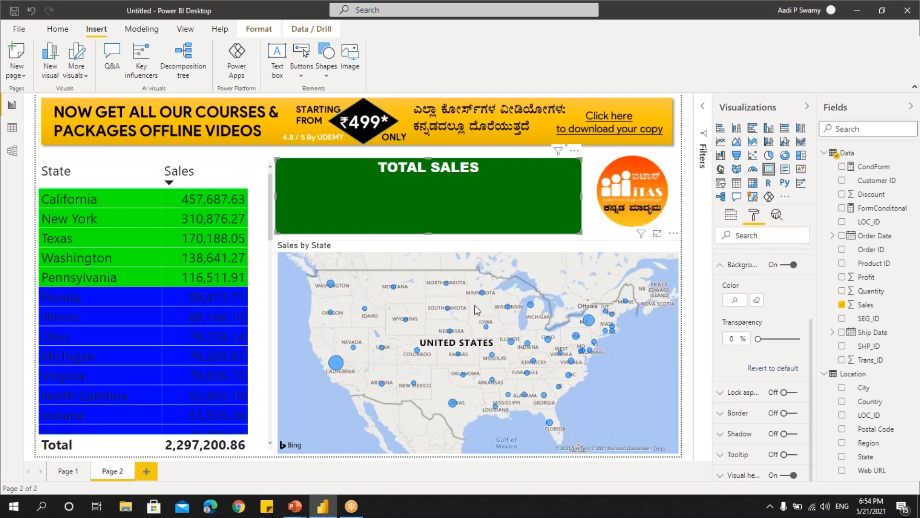
- Set the TOTAL SALES card's background transparency to 75%
mouse_move(469, 204)
drag(759, 339, 791, 358)
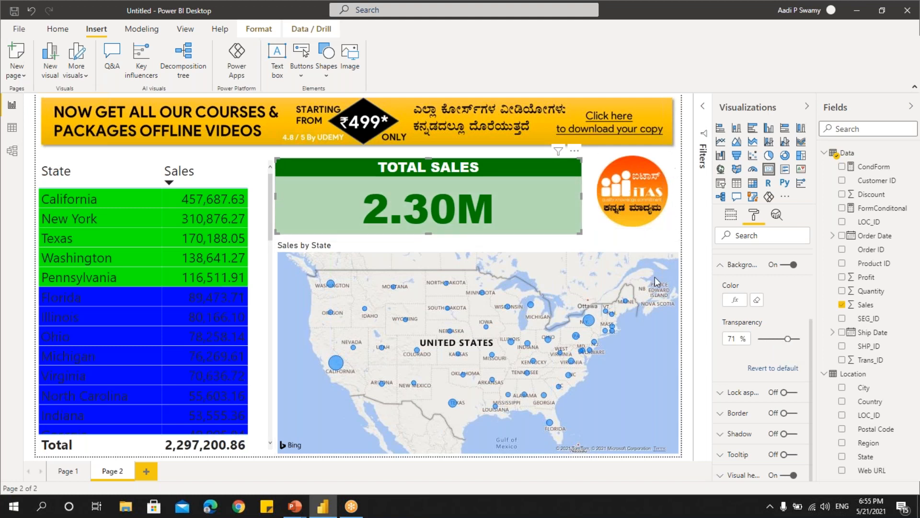
double_click(740, 340)
text(75)
key(Return)
- Check the card's colors by selecting California, Florida, Ohio, Missouri and Alabama one by one in the table, and clear the selection
click(88, 197)
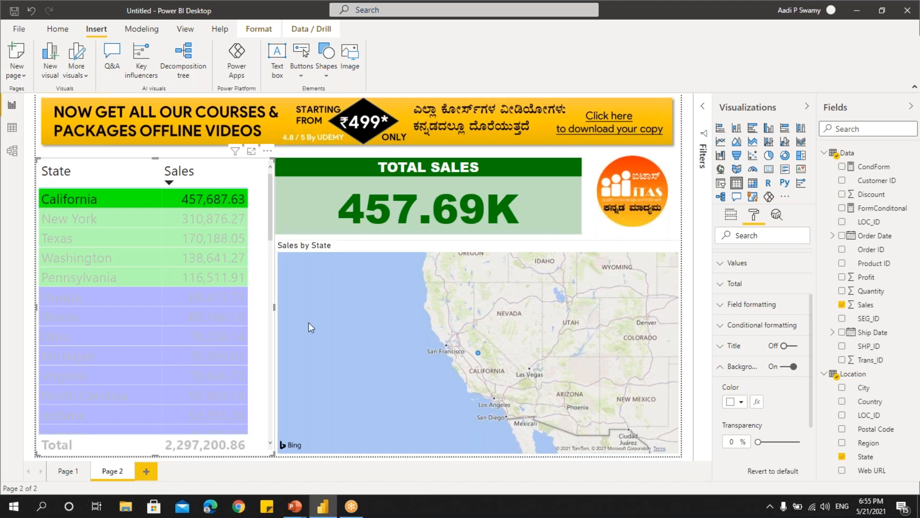
click(194, 300)
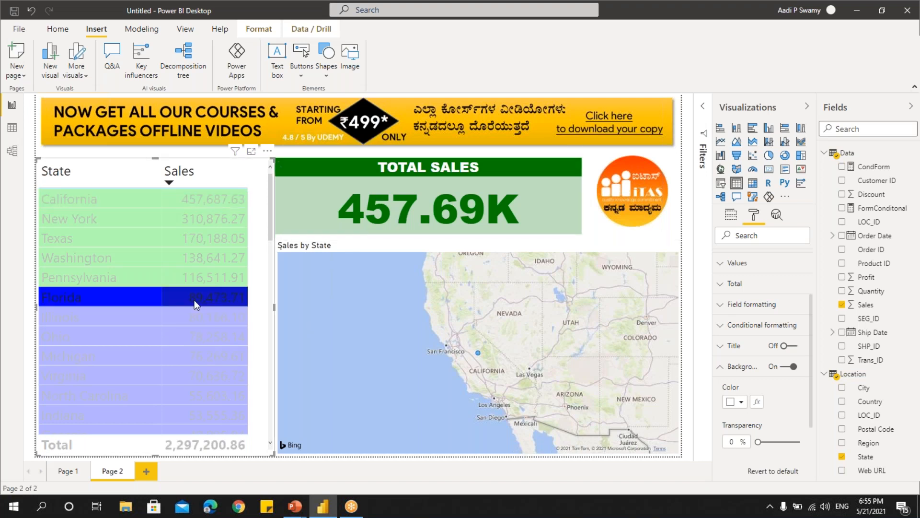
click(208, 337)
scroll(208, 338, down, 10)
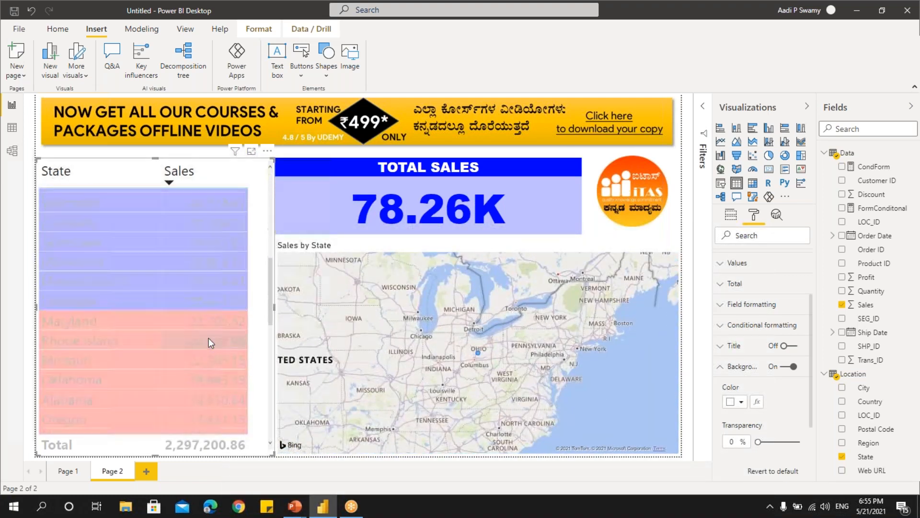
scroll(209, 338, up, 1)
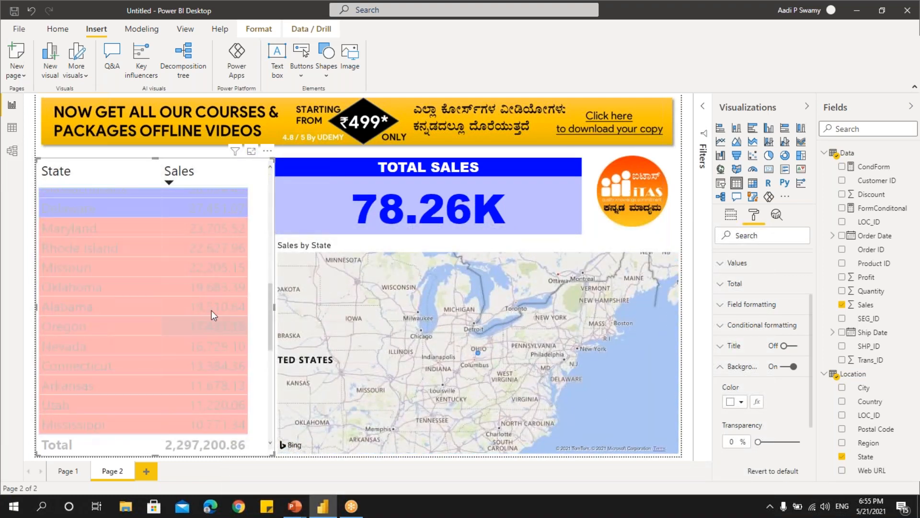
click(206, 272)
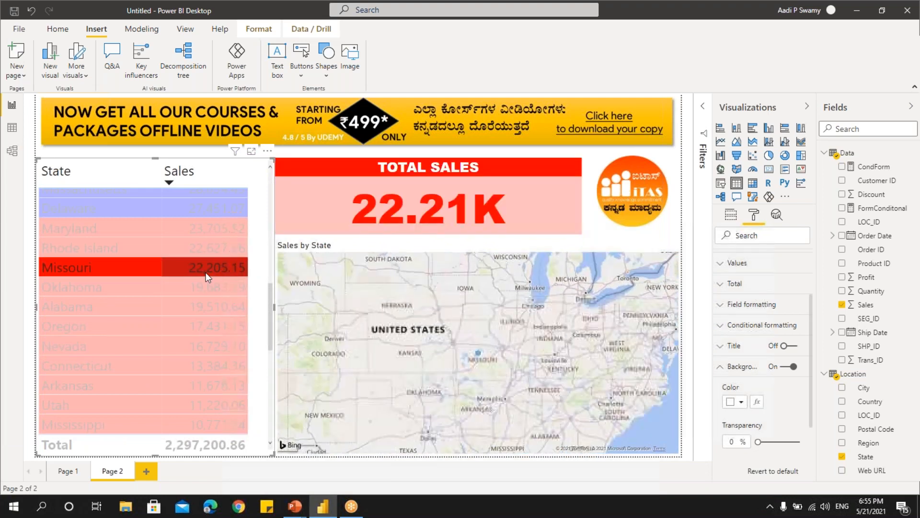
click(206, 314)
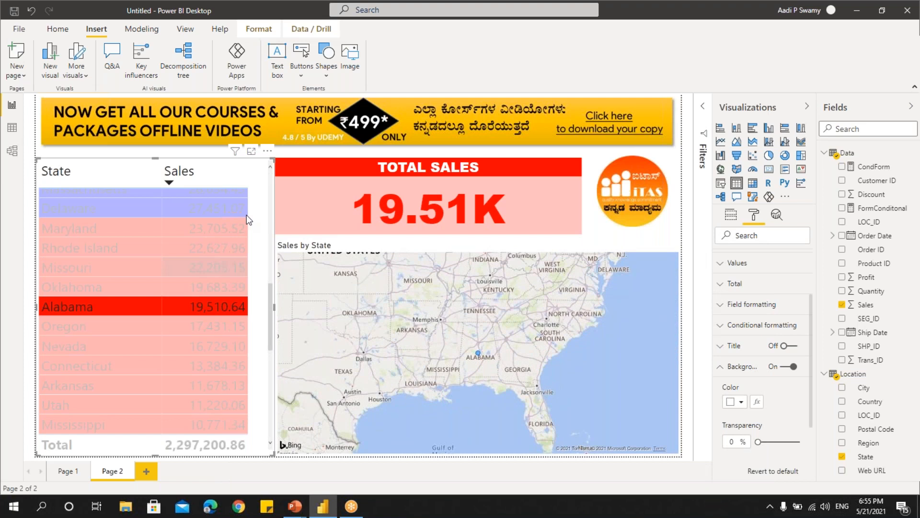
click(256, 180)
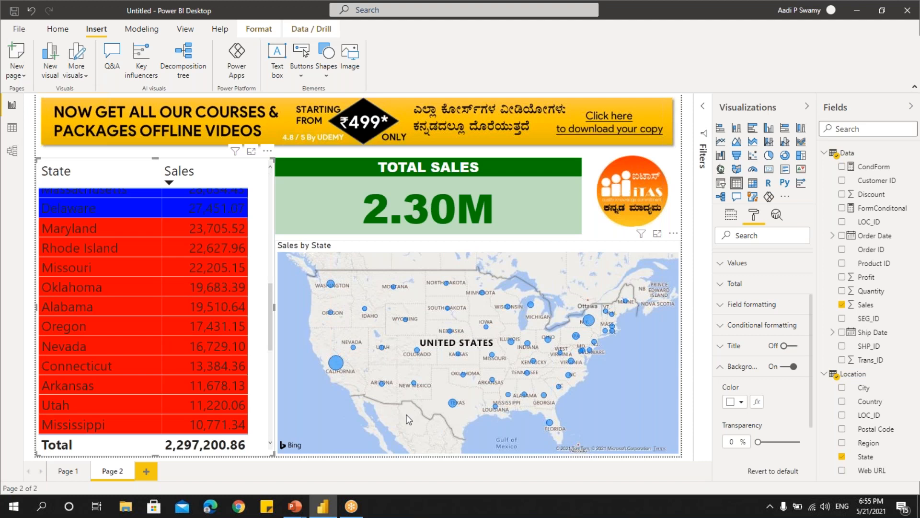
- Format the Sales by State map's default data color by field value, based on the CondForm measure
click(601, 246)
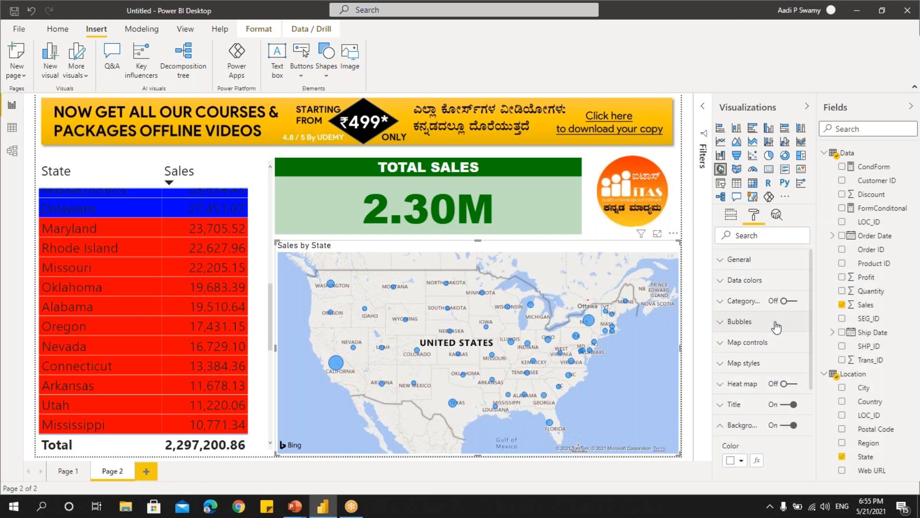
click(741, 283)
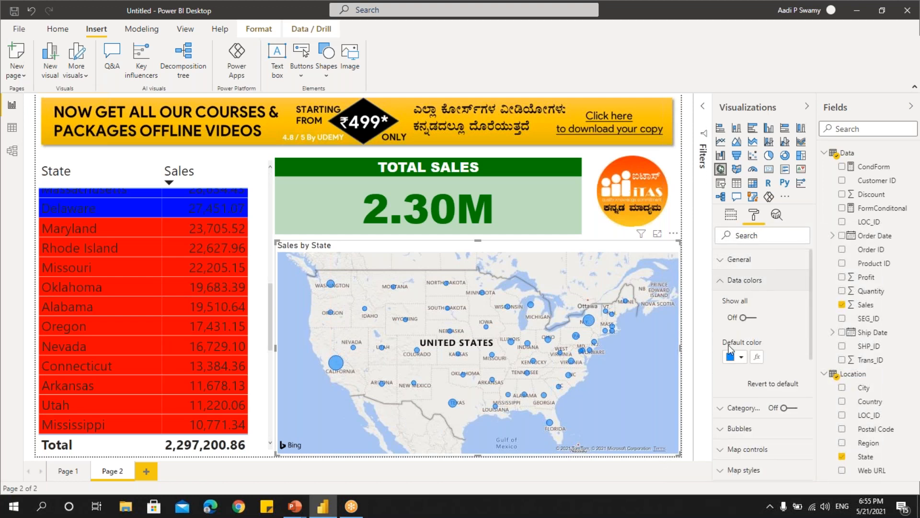
click(758, 359)
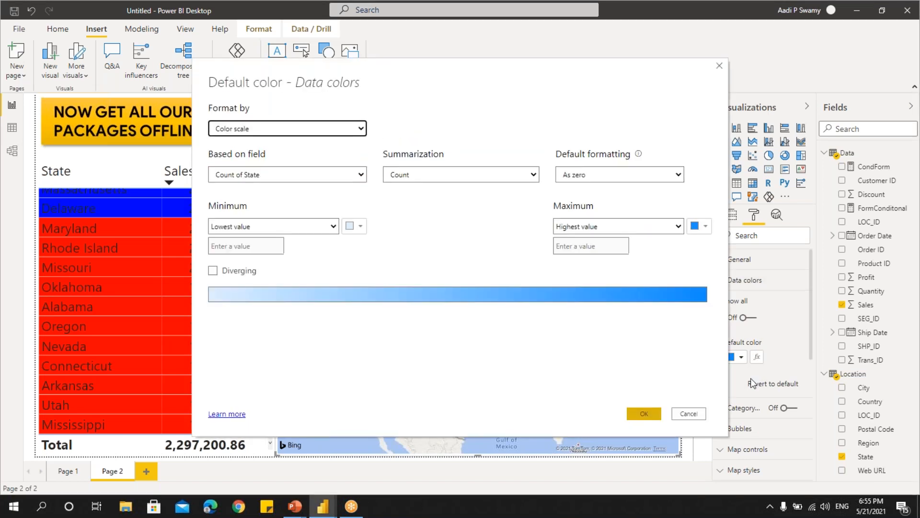
click(240, 128)
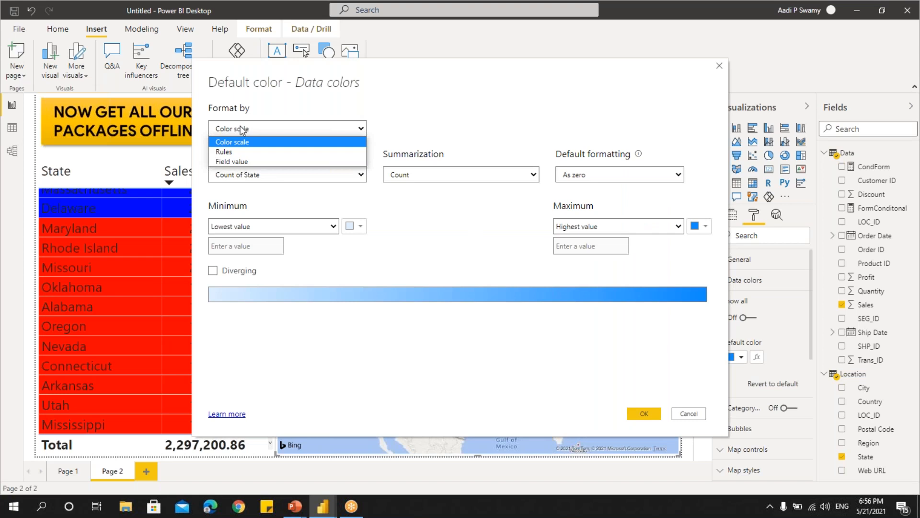
click(245, 163)
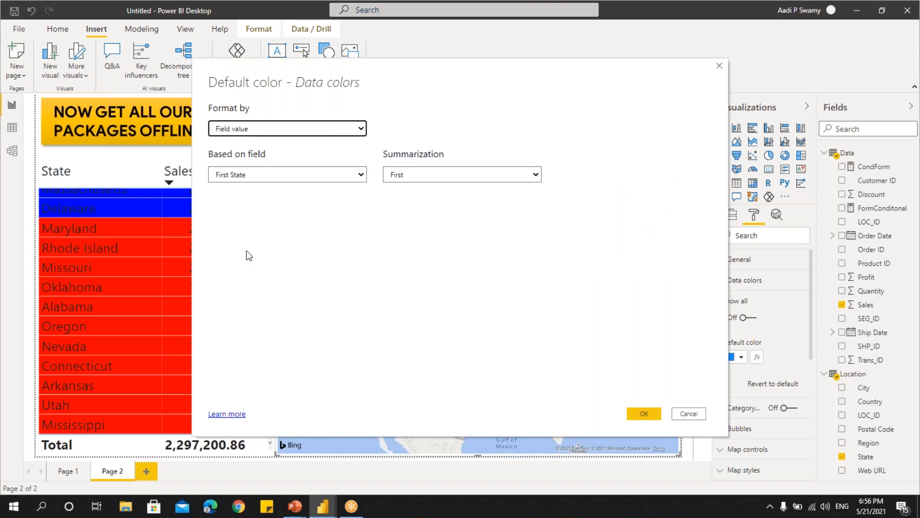
click(249, 175)
click(247, 213)
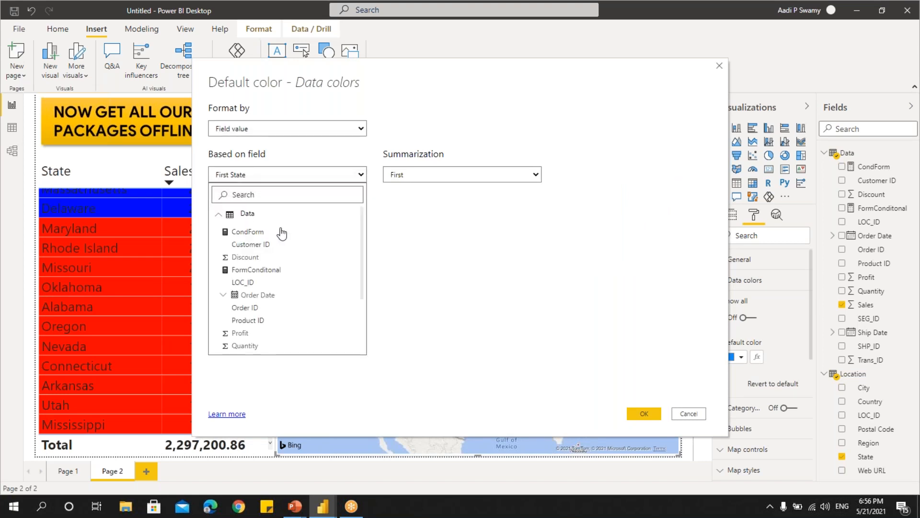
click(246, 231)
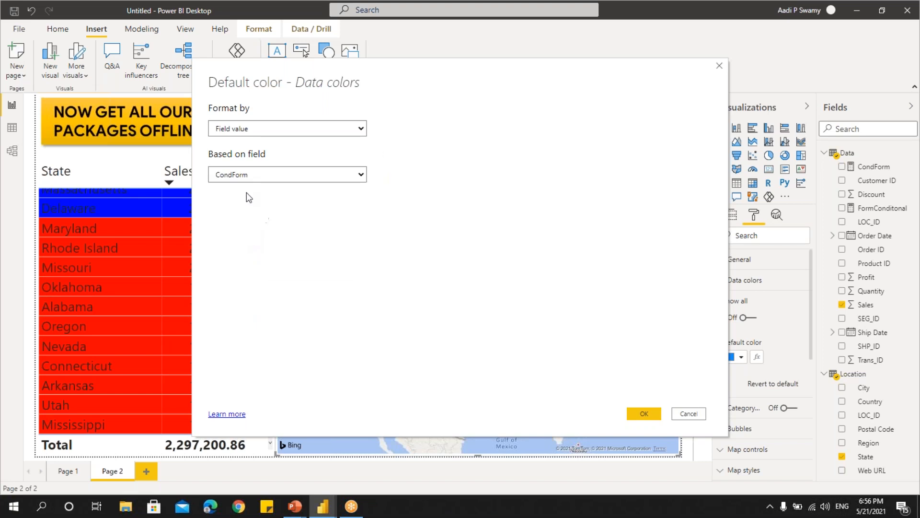
click(638, 415)
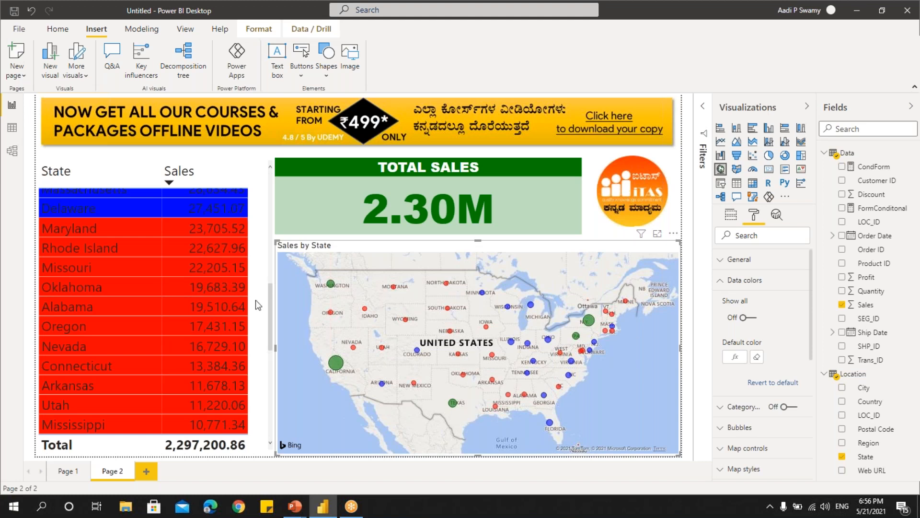
- Check the card and map bubble colors by selecting Delaware, California and Florida one by one in the table
click(199, 212)
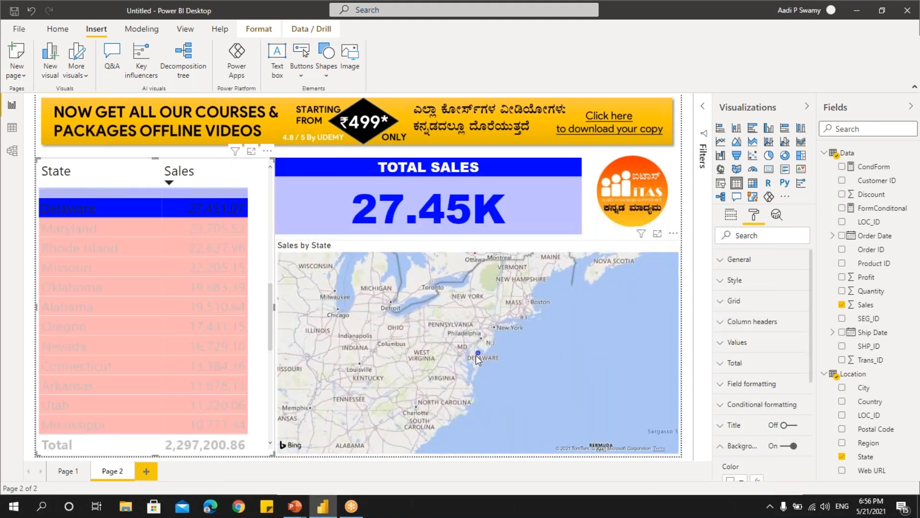
scroll(243, 298, up, 10)
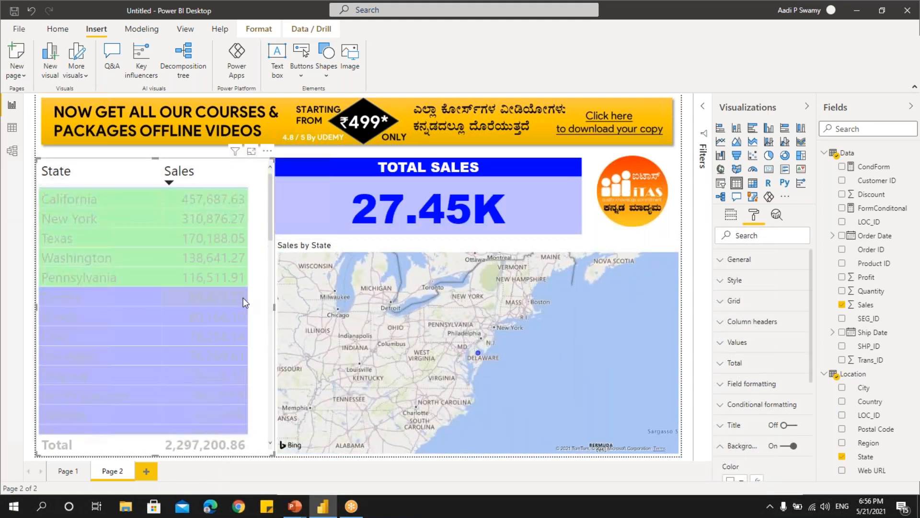
click(101, 205)
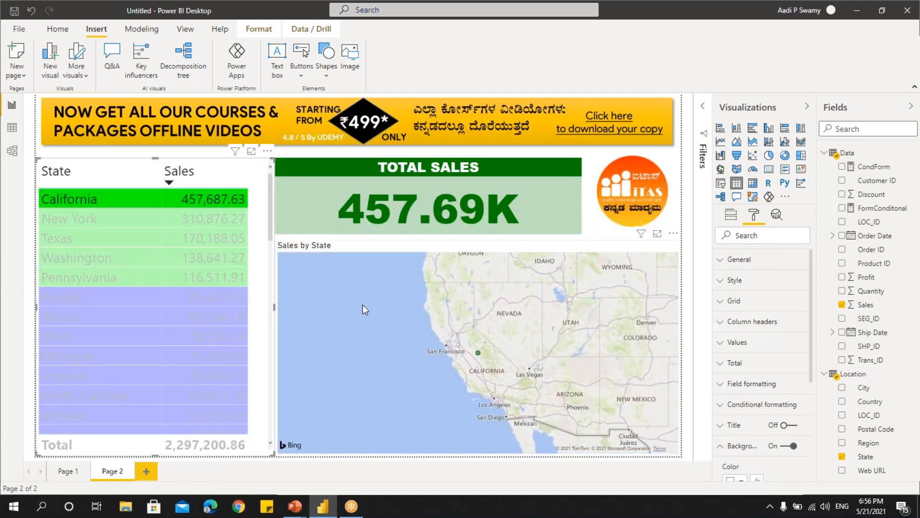
click(195, 297)
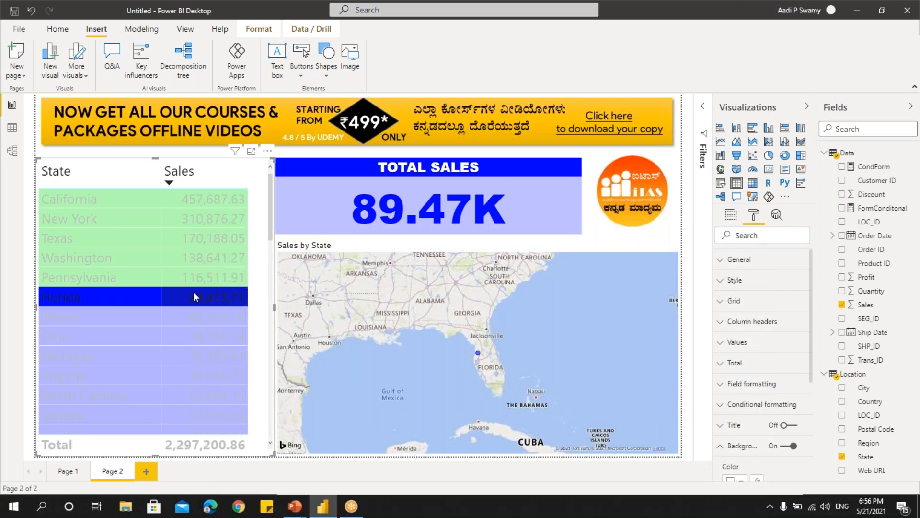
- Select the TOTAL SALES card and switch to the PowerPoint slide show with the course package offers
click(547, 166)
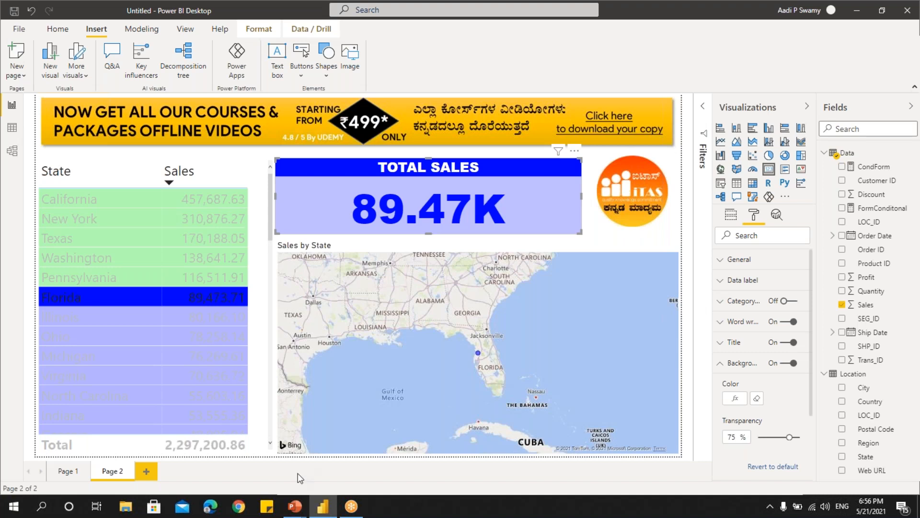
mouse_move(298, 511)
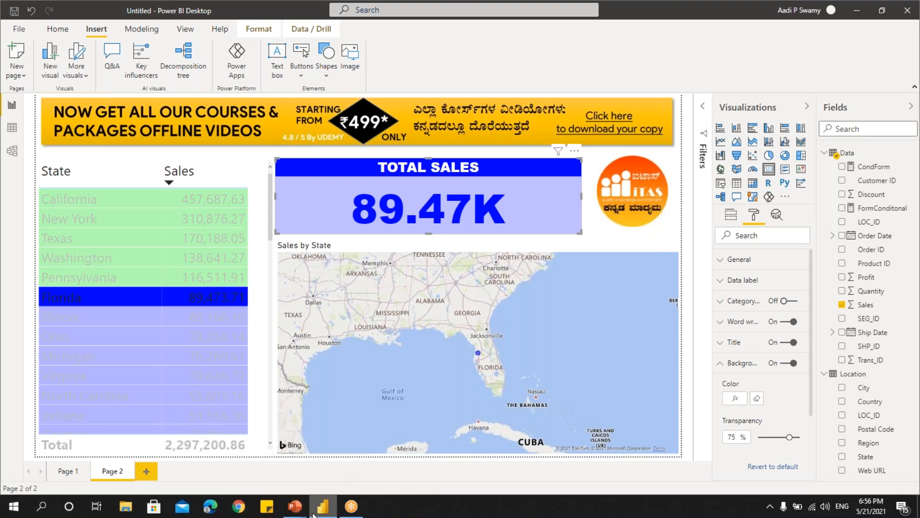
click(326, 482)
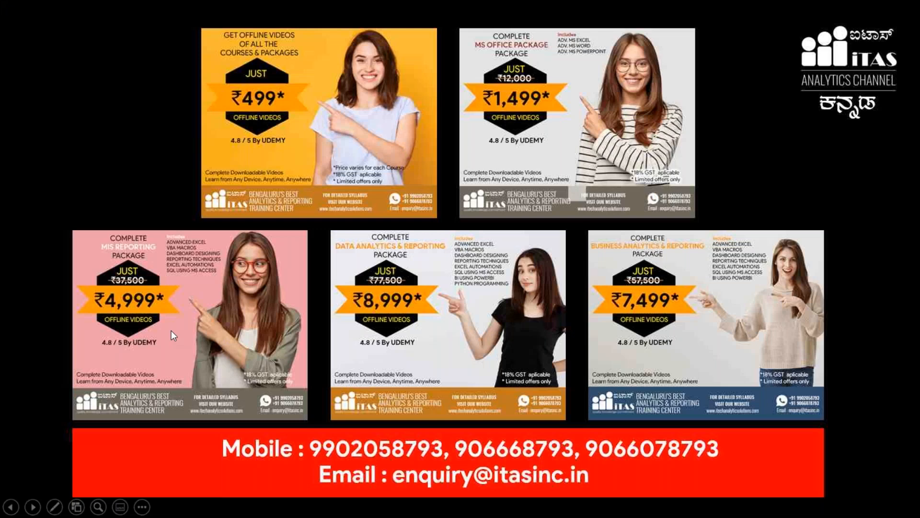